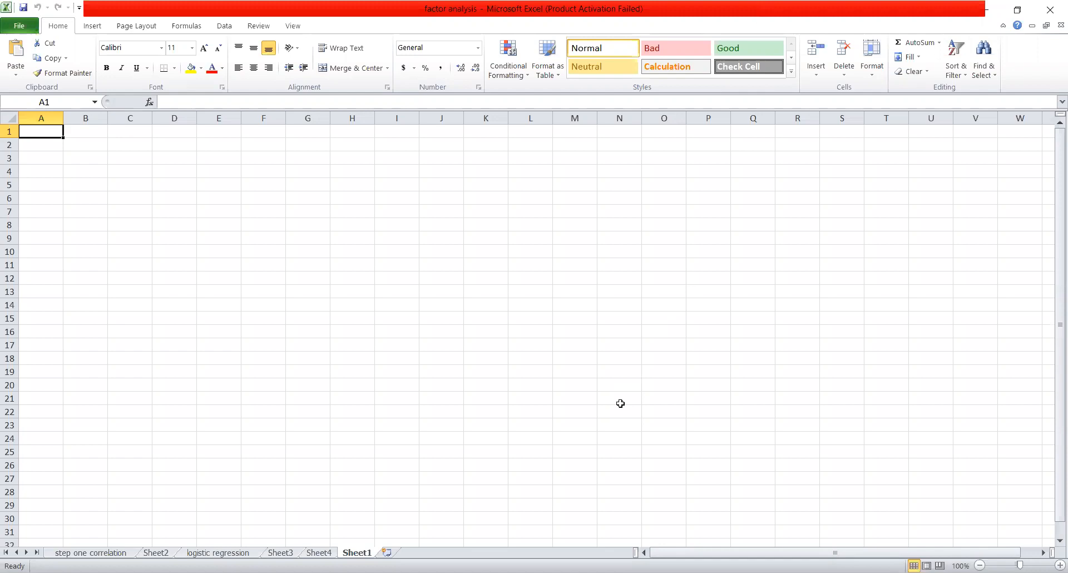
# Open the Excel Options dialog from the factor analysis workbook
pyautogui.hotkey('ctrl', 'shift', '3')
pyautogui.moveTo(71, 7)
pyautogui.mouseDown()
pyautogui.moveTo(22, 6)
pyautogui.moveTo(17, 58)
pyautogui.moveTo(74, 15)
pyautogui.moveTo(31, 9)
pyautogui.moveTo(8, 42)
pyautogui.moveTo(74, 54)
pyautogui.moveTo(73, 9)
pyautogui.mouseUp()
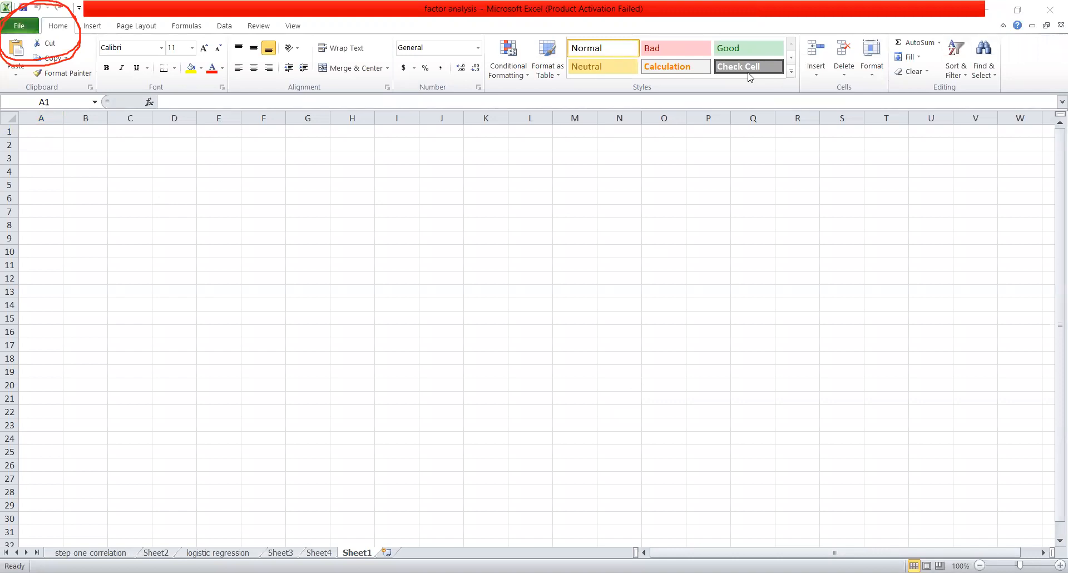
pyautogui.click(25, 27)
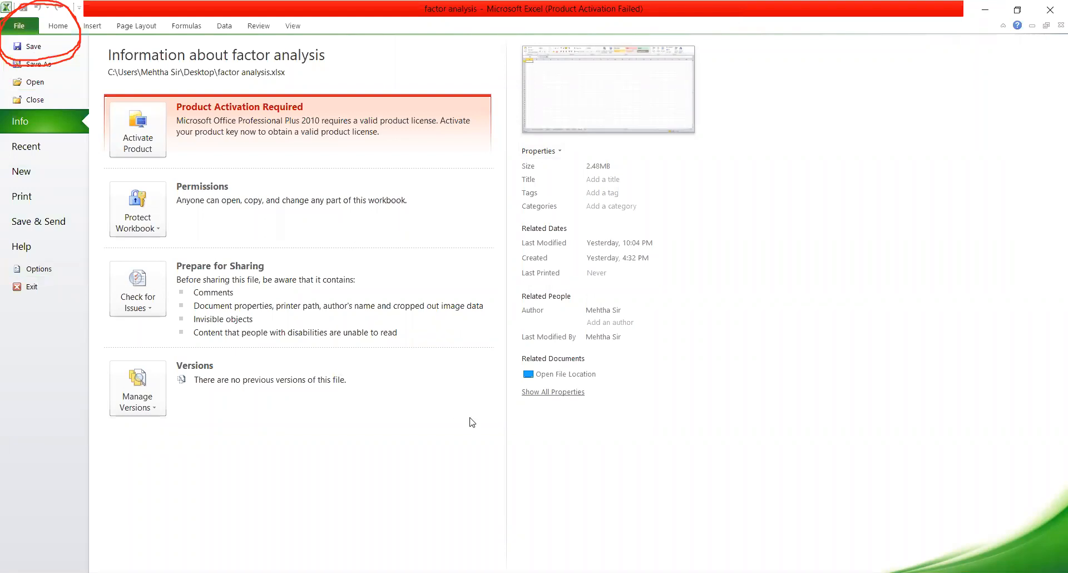
pyautogui.moveTo(45, 245)
pyautogui.mouseDown()
pyautogui.moveTo(8, 267)
pyautogui.moveTo(55, 295)
pyautogui.moveTo(31, 245)
pyautogui.mouseUp()
pyautogui.moveTo(102, 30)
pyautogui.mouseDown()
pyautogui.moveTo(95, 64)
pyautogui.moveTo(109, 63)
pyautogui.mouseUp()
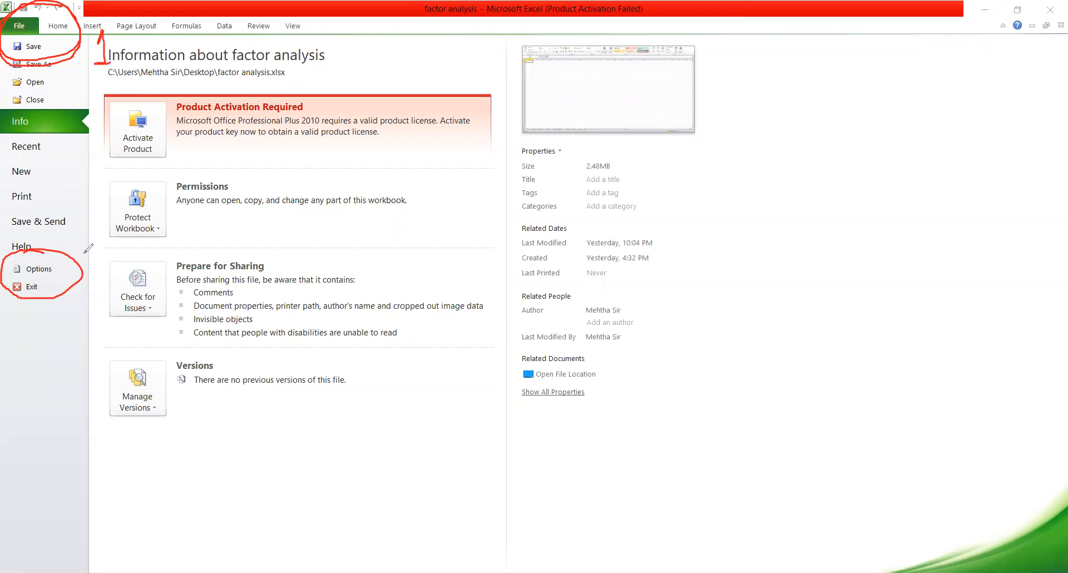
pyautogui.moveTo(72, 240); pyautogui.dragTo(110, 256)
pyautogui.moveTo(11, 253)
pyautogui.mouseDown()
pyautogui.moveTo(5, 266)
pyautogui.moveTo(71, 269)
pyautogui.moveTo(47, 253)
pyautogui.mouseUp()
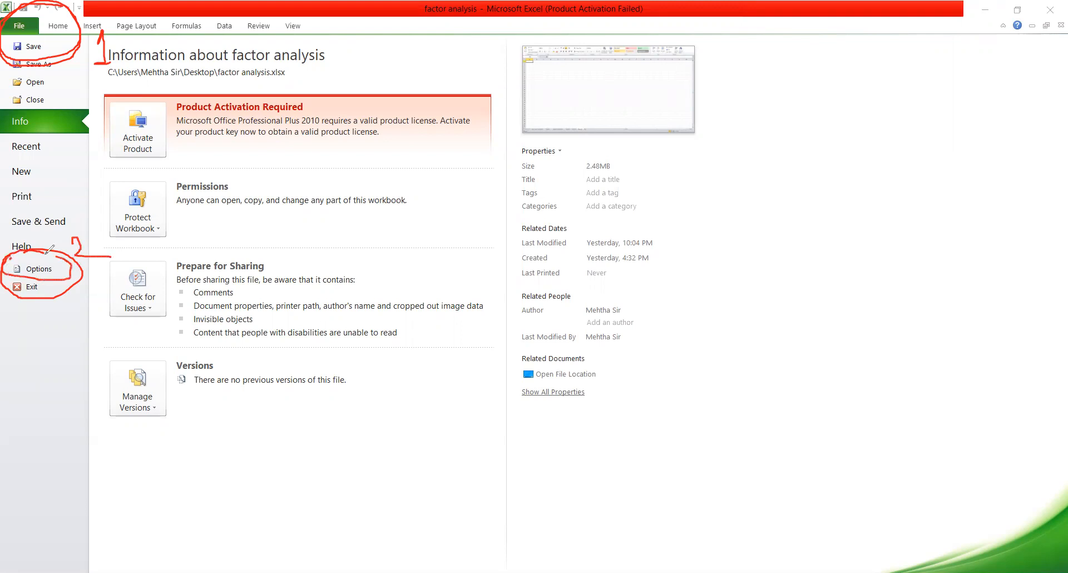
pyautogui.click(662, 106)
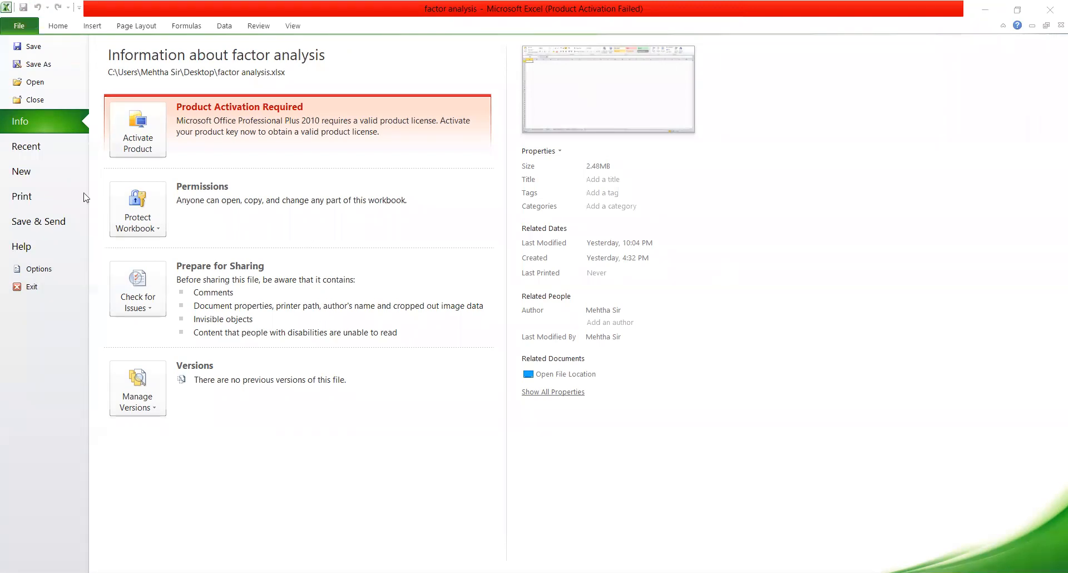
pyautogui.click(37, 272)
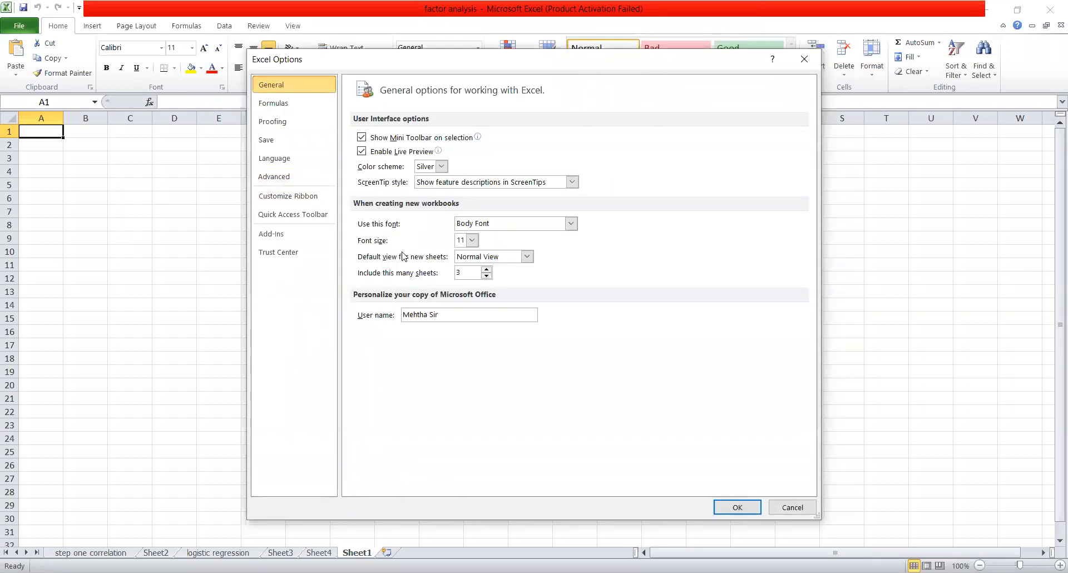
# Show the Add-Ins category of the options and open the manager for Excel Add-ins
pyautogui.hotkey('ctrl', '2')
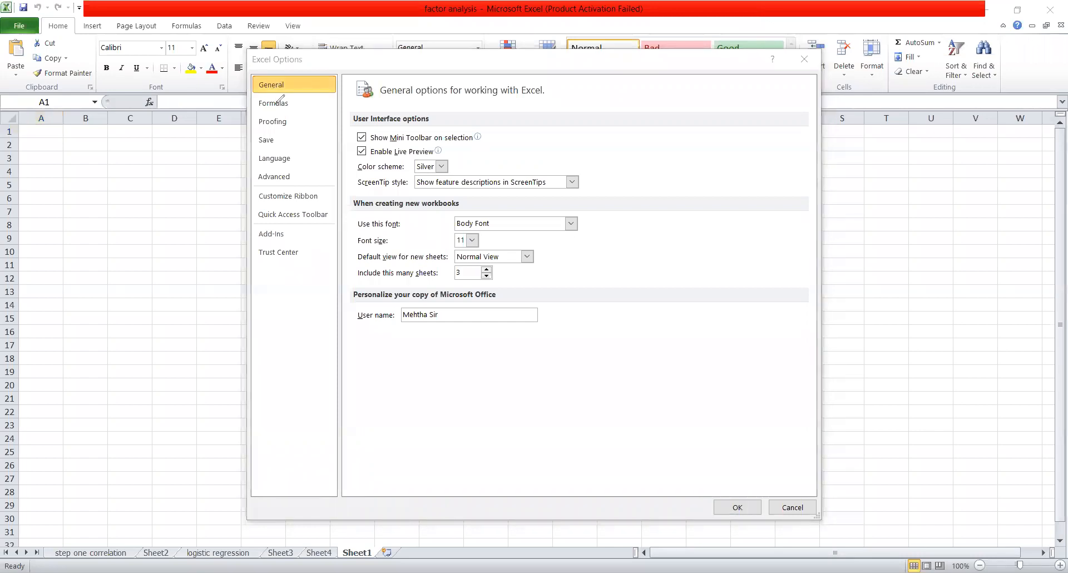
pyautogui.moveTo(290, 87)
pyautogui.mouseDown()
pyautogui.moveTo(322, 81)
pyautogui.moveTo(331, 100)
pyautogui.moveTo(303, 140)
pyautogui.moveTo(320, 134)
pyautogui.moveTo(336, 165)
pyautogui.mouseUp()
pyautogui.moveTo(288, 228)
pyautogui.mouseDown()
pyautogui.moveTo(250, 228)
pyautogui.moveTo(252, 242)
pyautogui.moveTo(305, 226)
pyautogui.moveTo(257, 226)
pyautogui.moveTo(252, 241)
pyautogui.moveTo(310, 241)
pyautogui.moveTo(308, 225)
pyautogui.moveTo(242, 224)
pyautogui.moveTo(260, 246)
pyautogui.moveTo(312, 230)
pyautogui.moveTo(311, 243)
pyautogui.mouseUp()
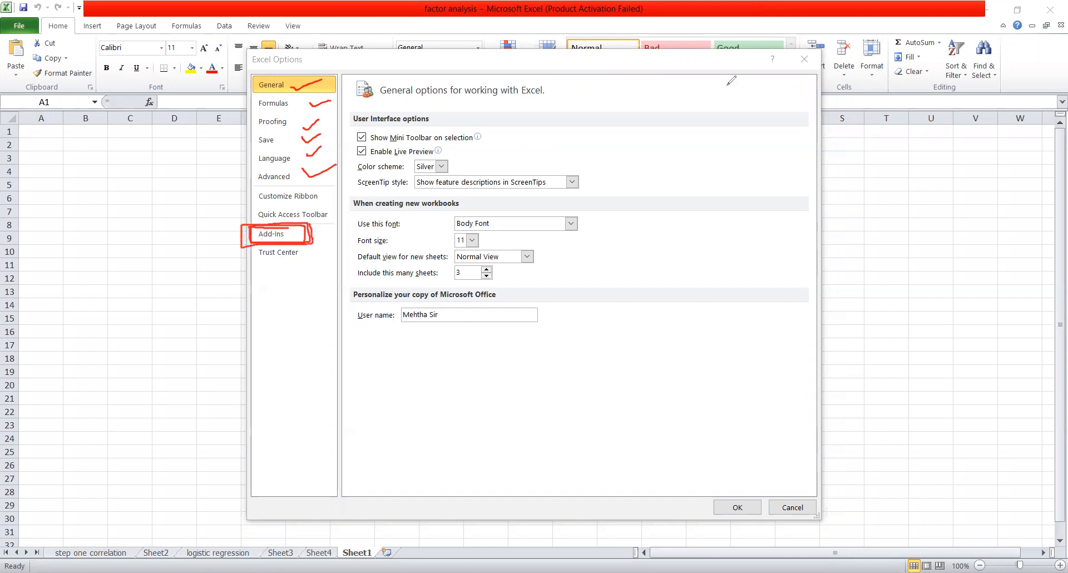
pyautogui.click(277, 240)
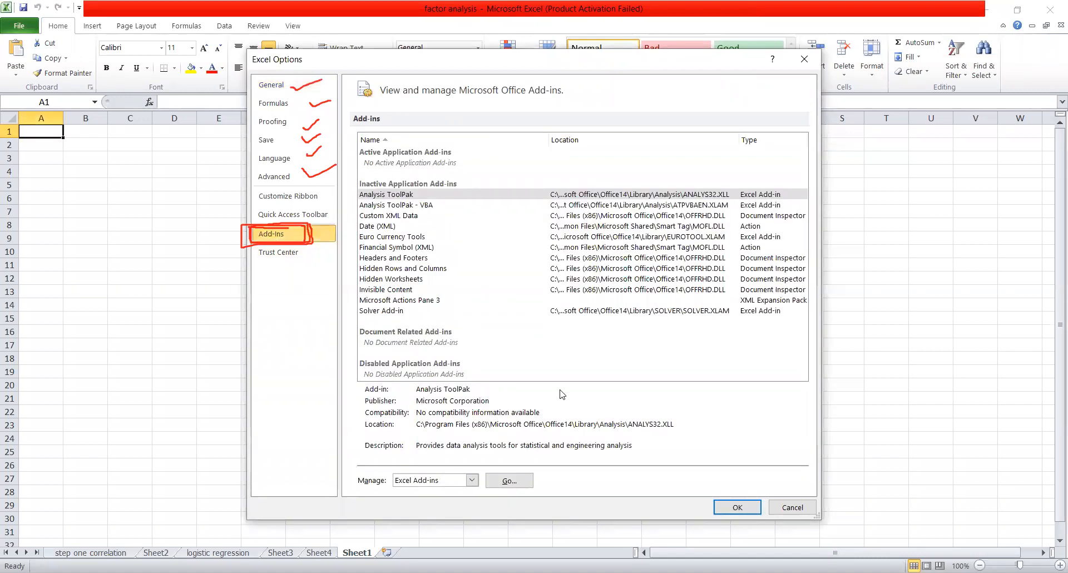
pyautogui.hotkey('ctrl', 'shift', '3')
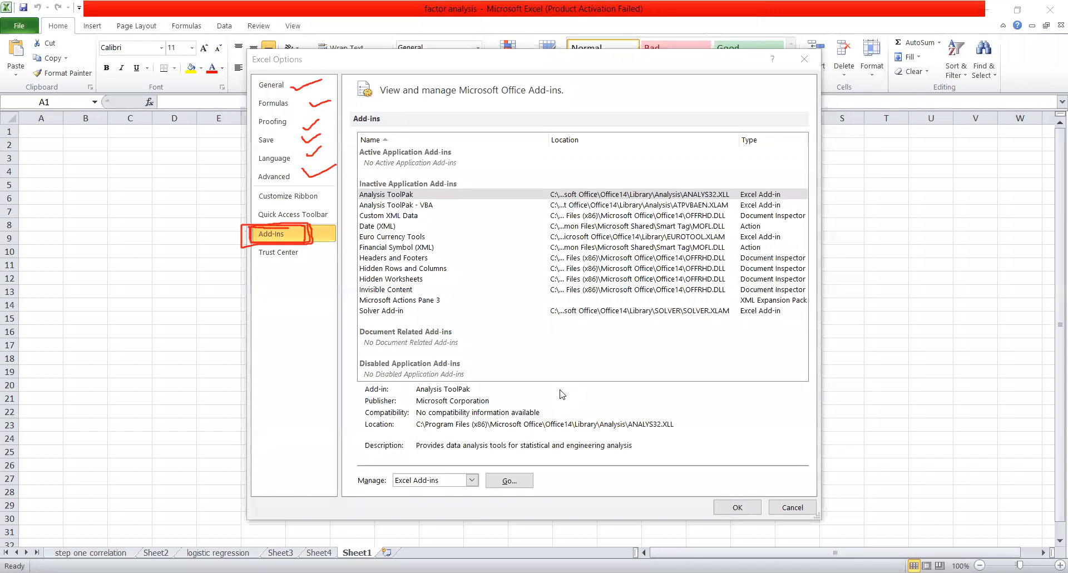
pyautogui.moveTo(412, 128)
pyautogui.mouseDown()
pyautogui.moveTo(371, 129)
pyautogui.moveTo(359, 206)
pyautogui.moveTo(362, 316)
pyautogui.moveTo(415, 361)
pyautogui.moveTo(481, 192)
pyautogui.moveTo(462, 134)
pyautogui.moveTo(392, 111)
pyautogui.mouseUp()
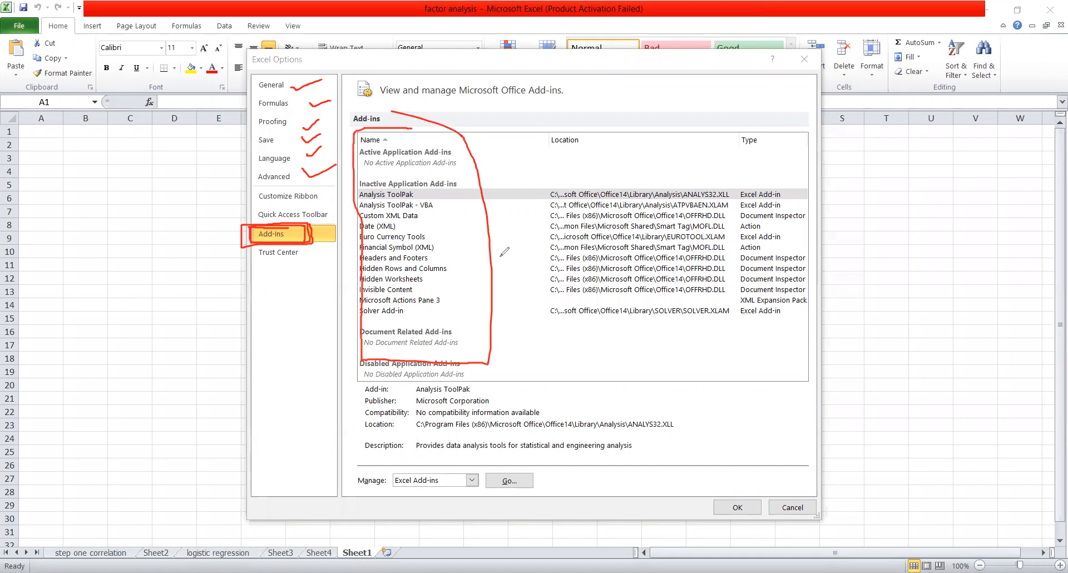
pyautogui.moveTo(341, 460)
pyautogui.mouseDown()
pyautogui.moveTo(387, 448)
pyautogui.moveTo(563, 445)
pyautogui.moveTo(574, 496)
pyautogui.moveTo(359, 506)
pyautogui.moveTo(341, 467)
pyautogui.moveTo(358, 459)
pyautogui.mouseUp()
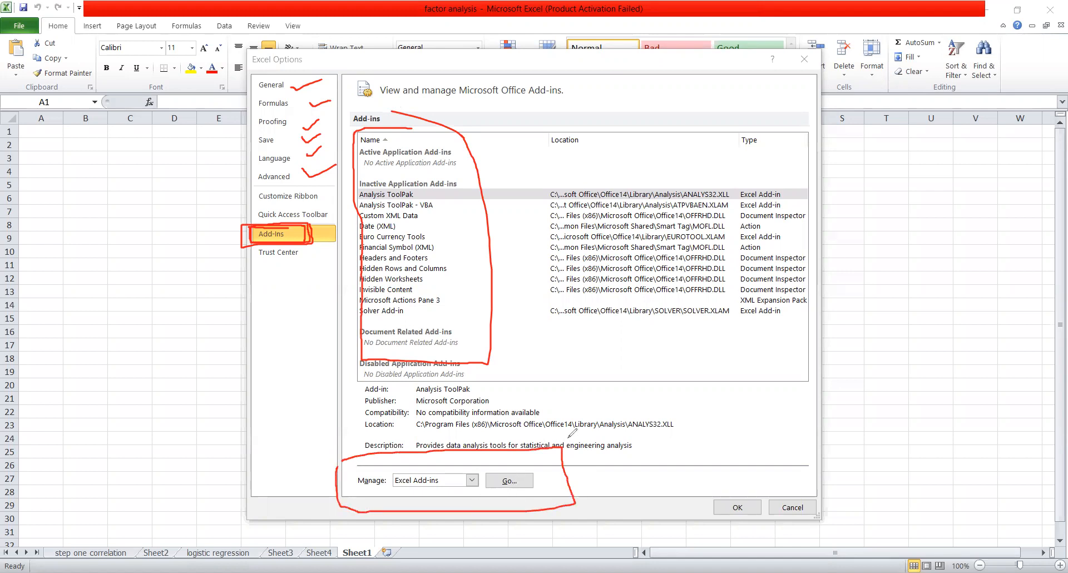
pyautogui.click(523, 483)
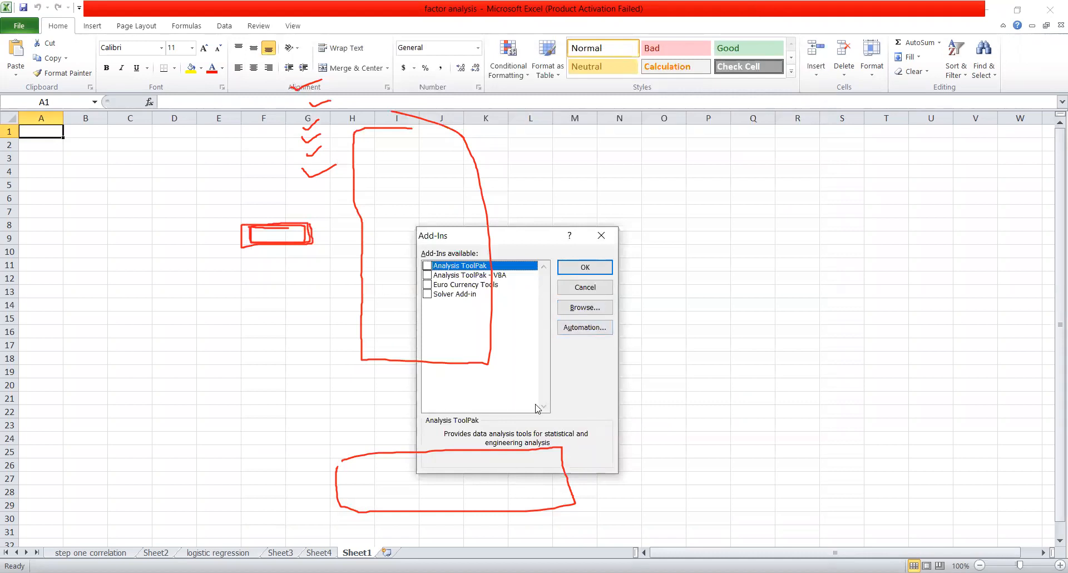
# Enable the Analysis ToolPak add-in and confirm the Add-Ins dialog
pyautogui.click(908, 76)
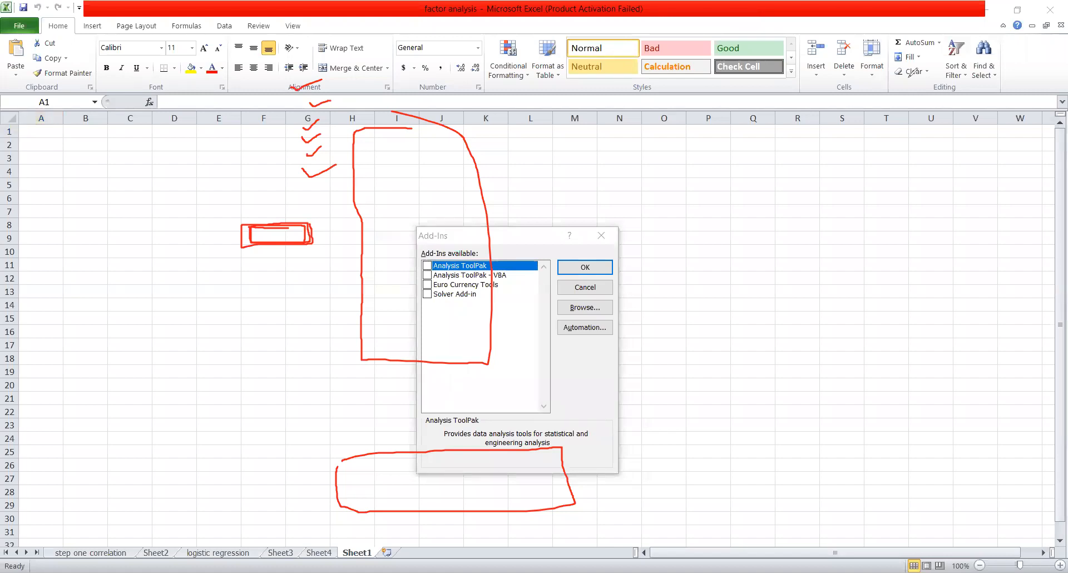
pyautogui.click(909, 76)
pyautogui.moveTo(380, 202)
pyautogui.mouseDown()
pyautogui.moveTo(377, 291)
pyautogui.moveTo(412, 471)
pyautogui.moveTo(453, 498)
pyautogui.moveTo(663, 475)
pyautogui.mouseUp()
pyautogui.moveTo(654, 280)
pyautogui.mouseDown()
pyautogui.moveTo(418, 170)
pyautogui.moveTo(400, 178)
pyautogui.mouseUp()
pyautogui.moveTo(420, 244)
pyautogui.mouseDown()
pyautogui.moveTo(436, 243)
pyautogui.moveTo(462, 208)
pyautogui.moveTo(400, 219)
pyautogui.moveTo(453, 245)
pyautogui.moveTo(467, 234)
pyautogui.mouseUp()
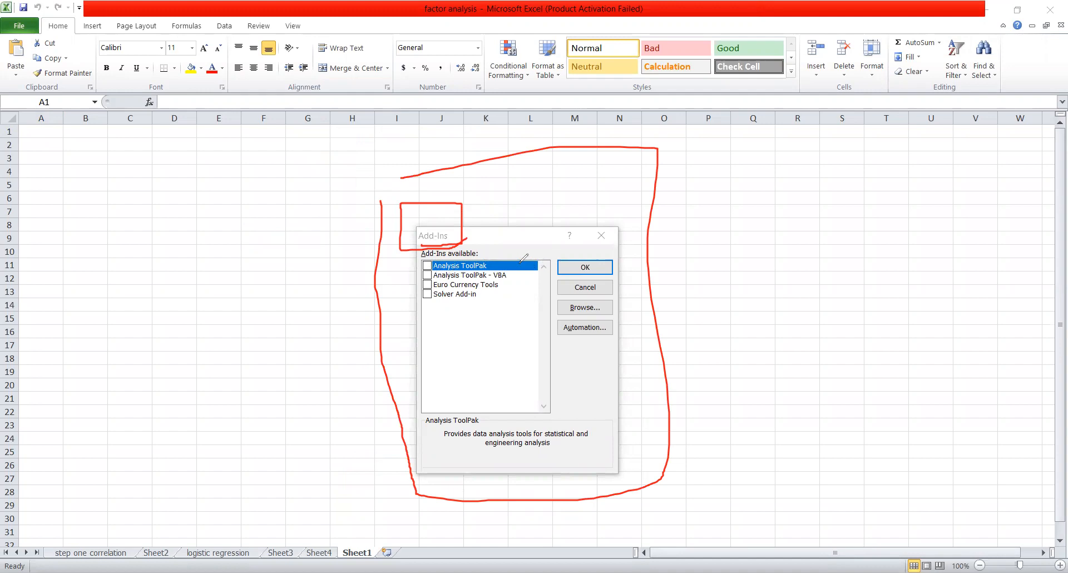
pyautogui.moveTo(618, 230); pyautogui.dragTo(518, 262)
pyautogui.press('e')
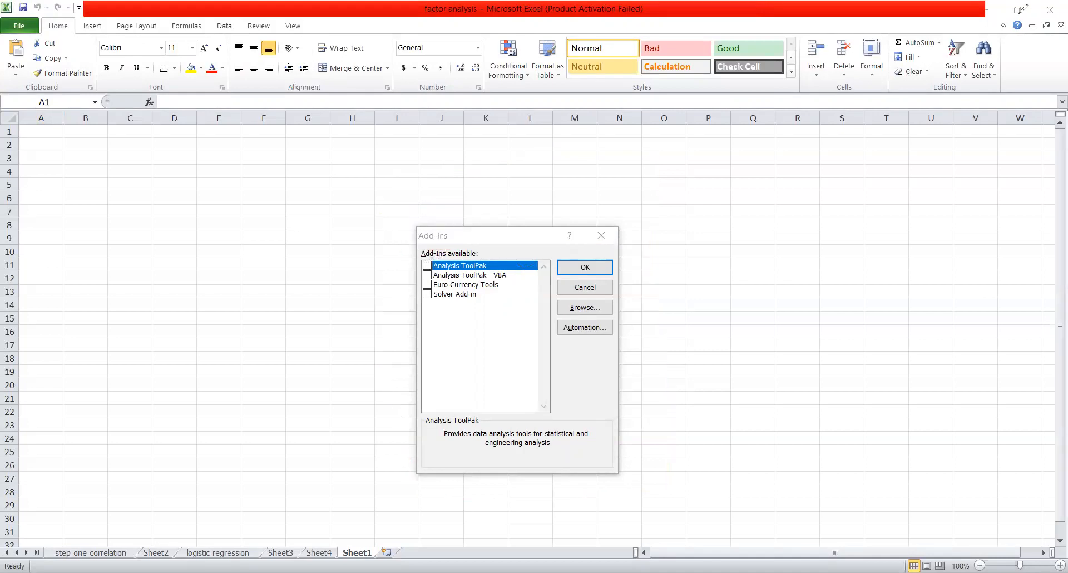
pyautogui.click(427, 266)
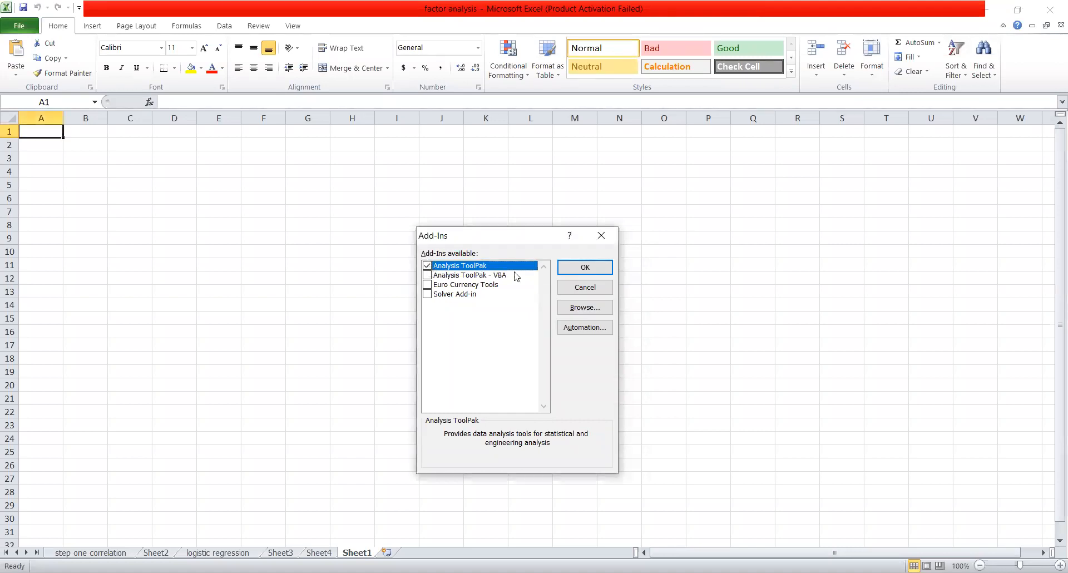
pyautogui.click(580, 269)
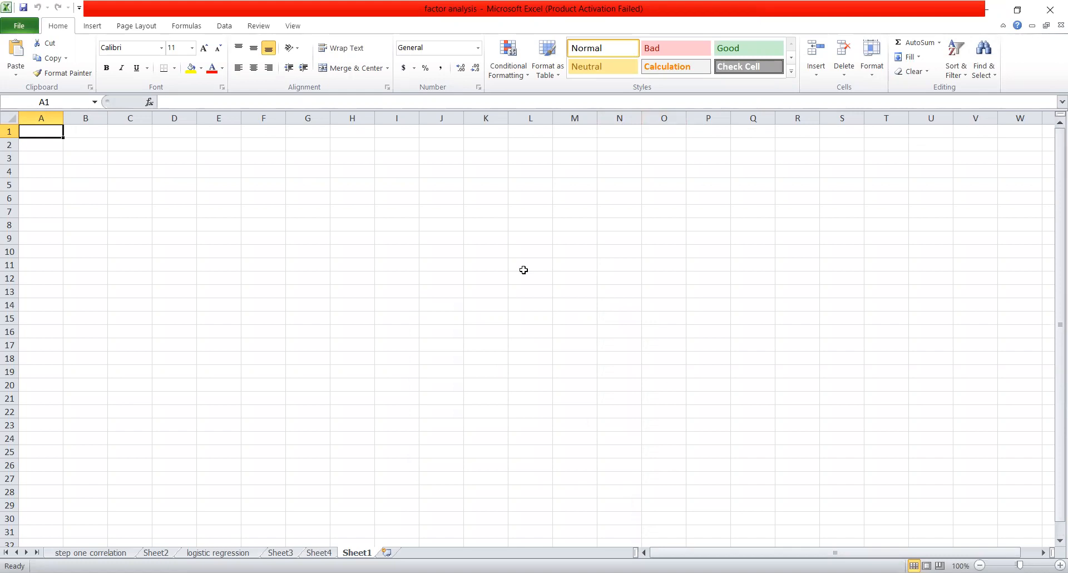
# Open the Data Analysis dialog and move it higher over the worksheet, with its tool list at the beginning
pyautogui.moveTo(211, 50)
pyautogui.mouseDown()
pyautogui.moveTo(228, 13)
pyautogui.moveTo(248, 40)
pyautogui.moveTo(212, 50)
pyautogui.moveTo(212, 13)
pyautogui.moveTo(248, 14)
pyautogui.moveTo(248, 43)
pyautogui.moveTo(220, 48)
pyautogui.moveTo(214, 12)
pyautogui.moveTo(249, 13)
pyautogui.moveTo(239, 43)
pyautogui.moveTo(211, 29)
pyautogui.moveTo(211, 14)
pyautogui.moveTo(244, 14)
pyautogui.moveTo(248, 31)
pyautogui.moveTo(211, 43)
pyautogui.moveTo(211, 12)
pyautogui.mouseUp()
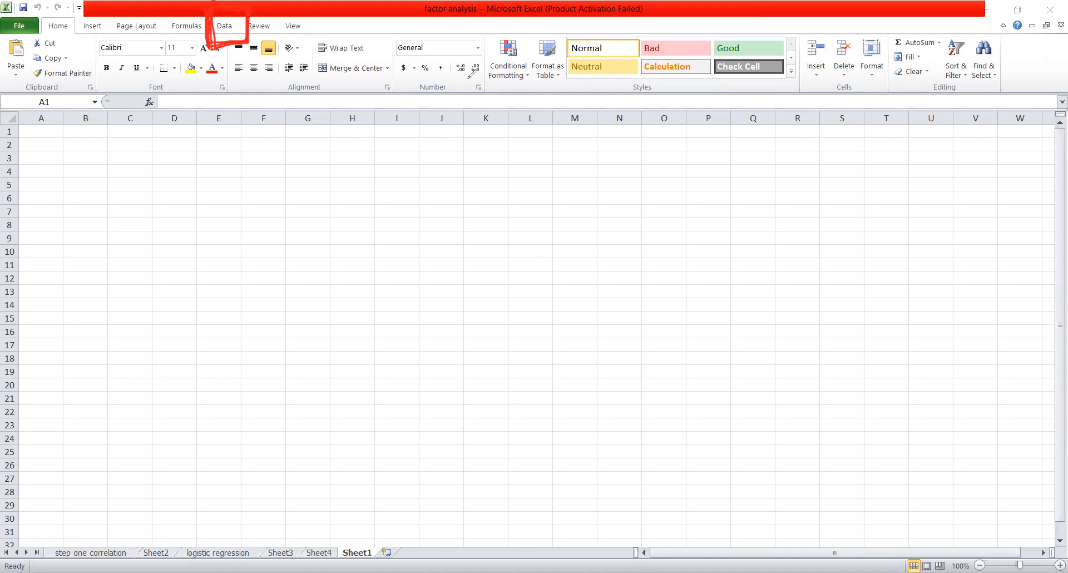
pyautogui.click(895, 92)
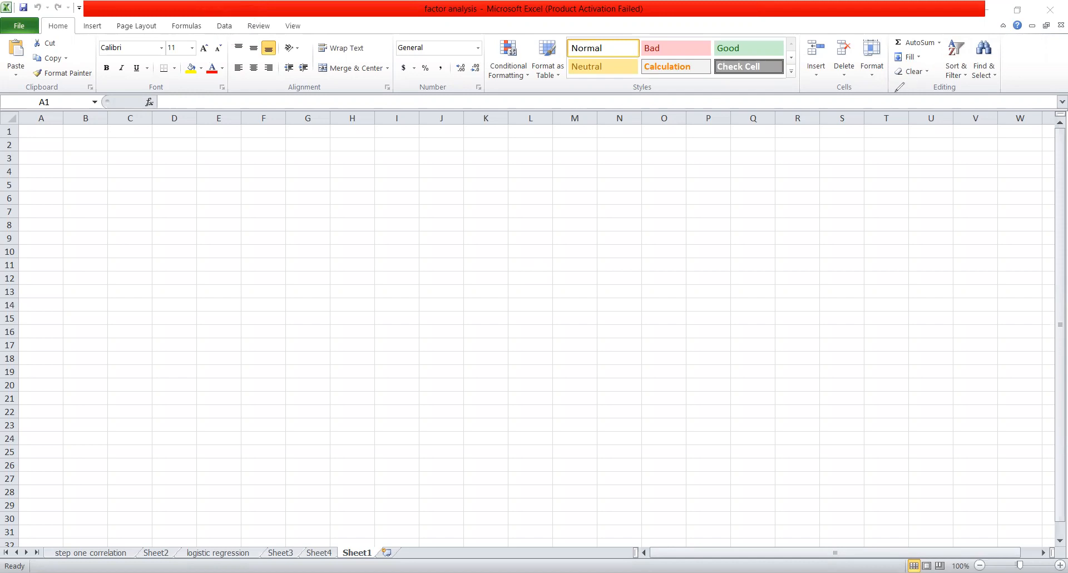
pyautogui.click(225, 26)
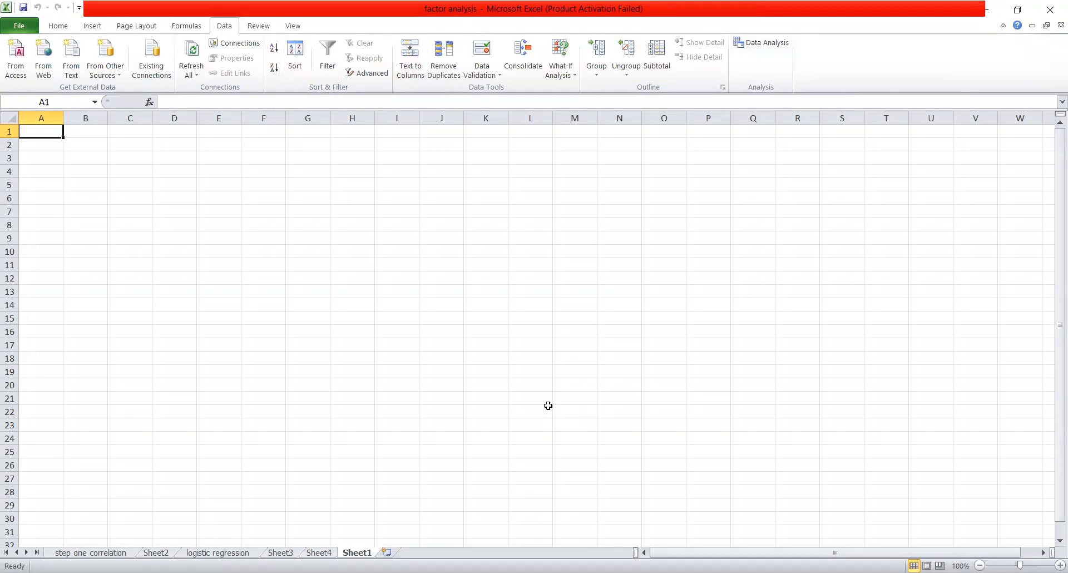
pyautogui.moveTo(747, 55)
pyautogui.mouseDown()
pyautogui.moveTo(806, 50)
pyautogui.moveTo(817, 35)
pyautogui.moveTo(732, 48)
pyautogui.moveTo(821, 49)
pyautogui.moveTo(820, 29)
pyautogui.moveTo(733, 53)
pyautogui.moveTo(736, 44)
pyautogui.moveTo(829, 52)
pyautogui.moveTo(823, 34)
pyautogui.mouseUp()
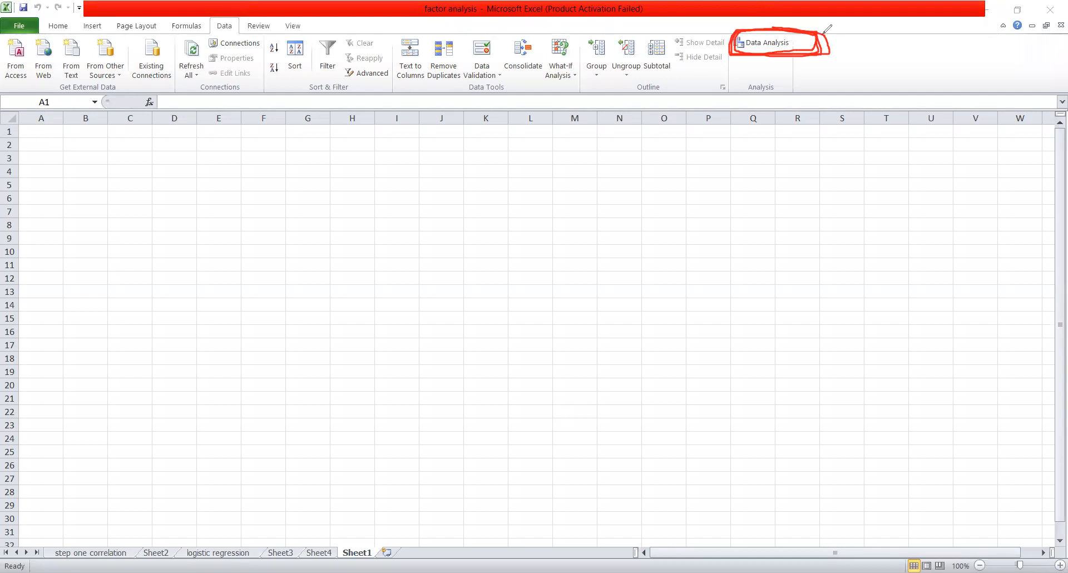
pyautogui.hotkey('ctrl', 'z')
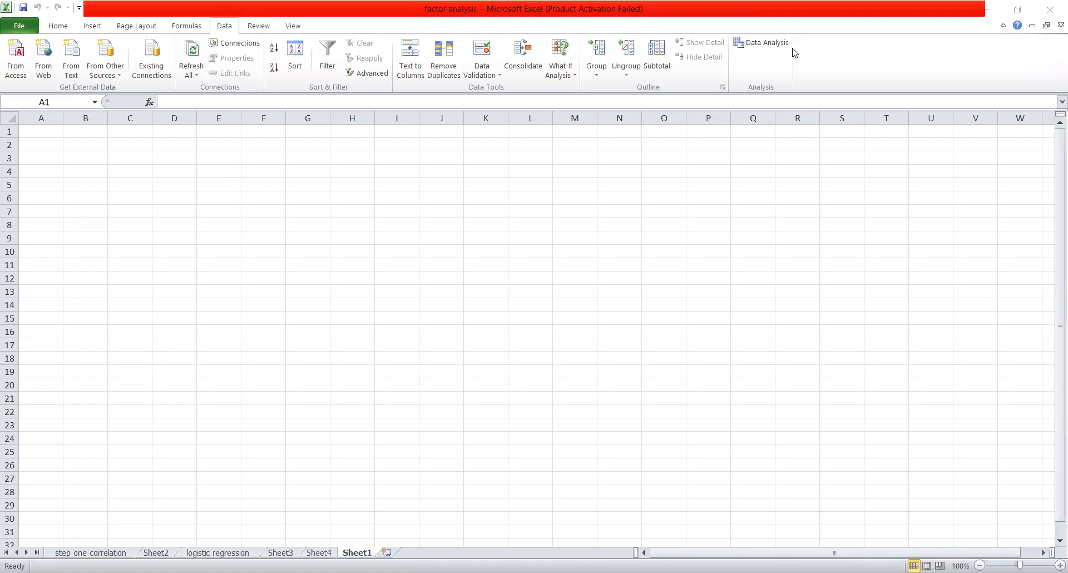
pyautogui.click(772, 47)
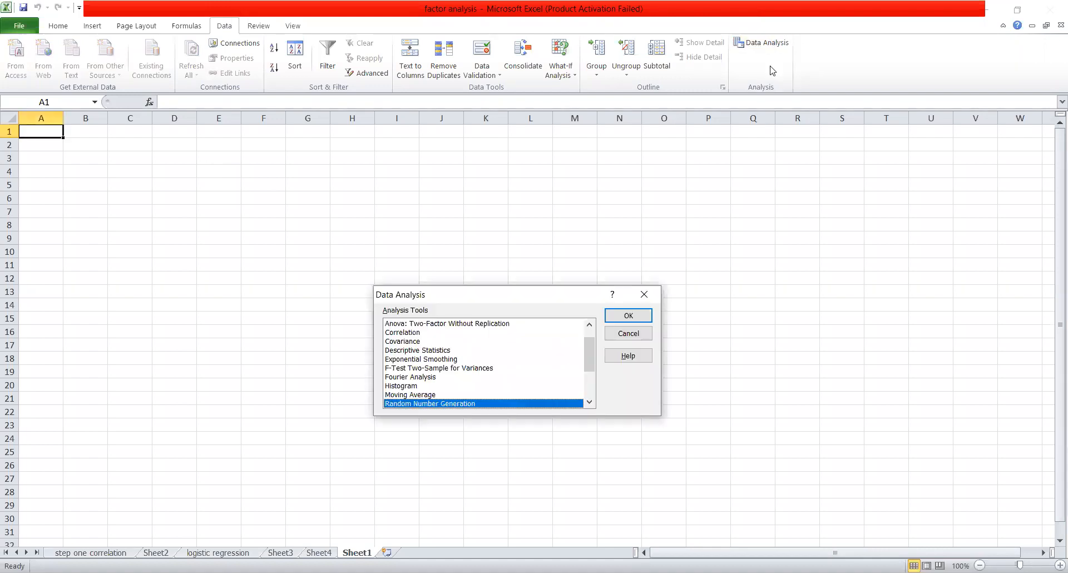
pyautogui.scroll(1, 622, 330)
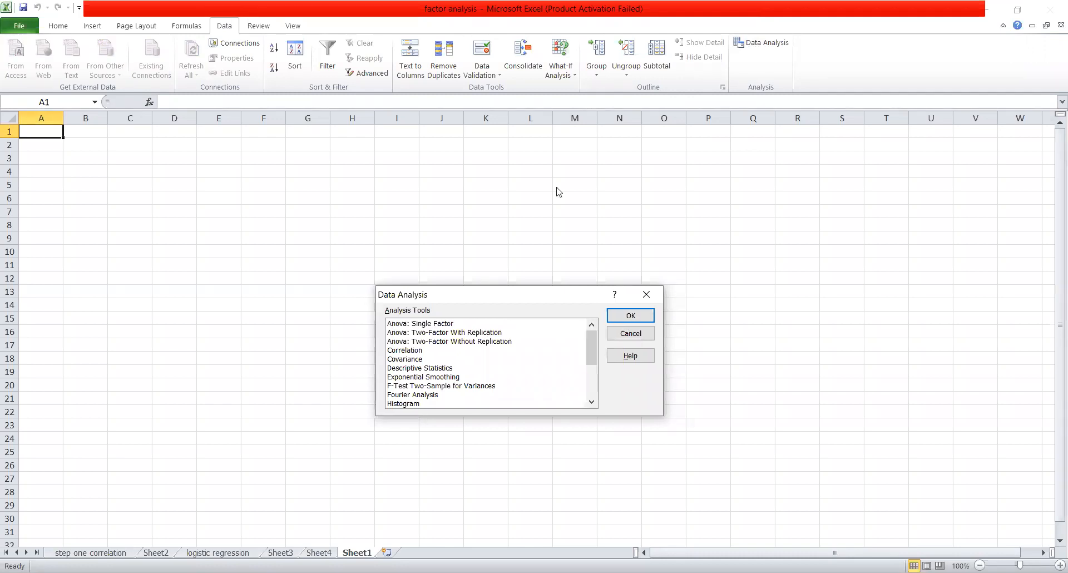
pyautogui.moveTo(486, 296); pyautogui.dragTo(560, 197)
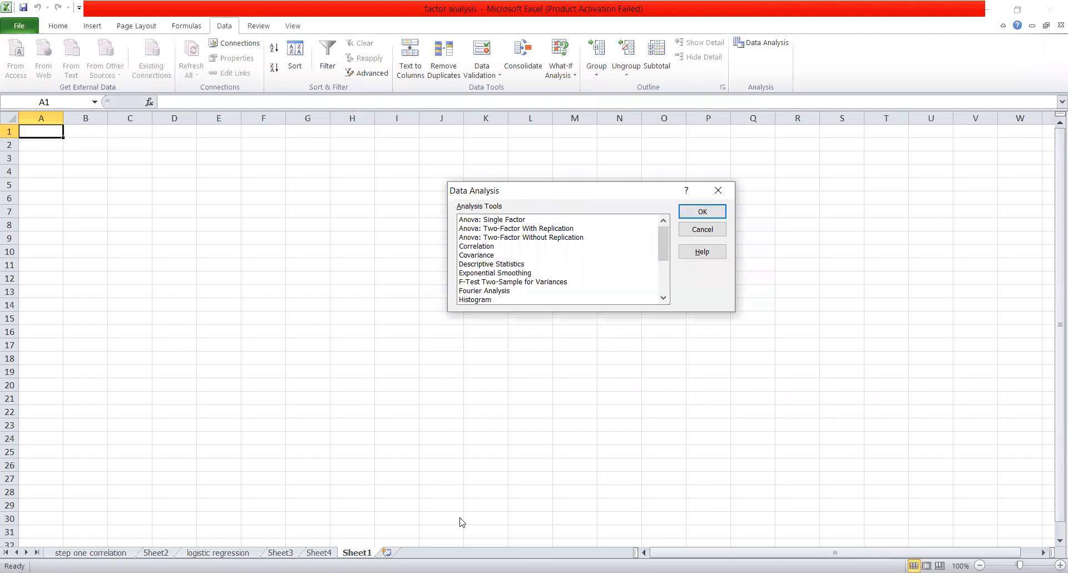
# Look through the available analysis tools, from the Anova entries through Correlation and Regression to the t-Test and z-Test entries
pyautogui.click(853, 54)
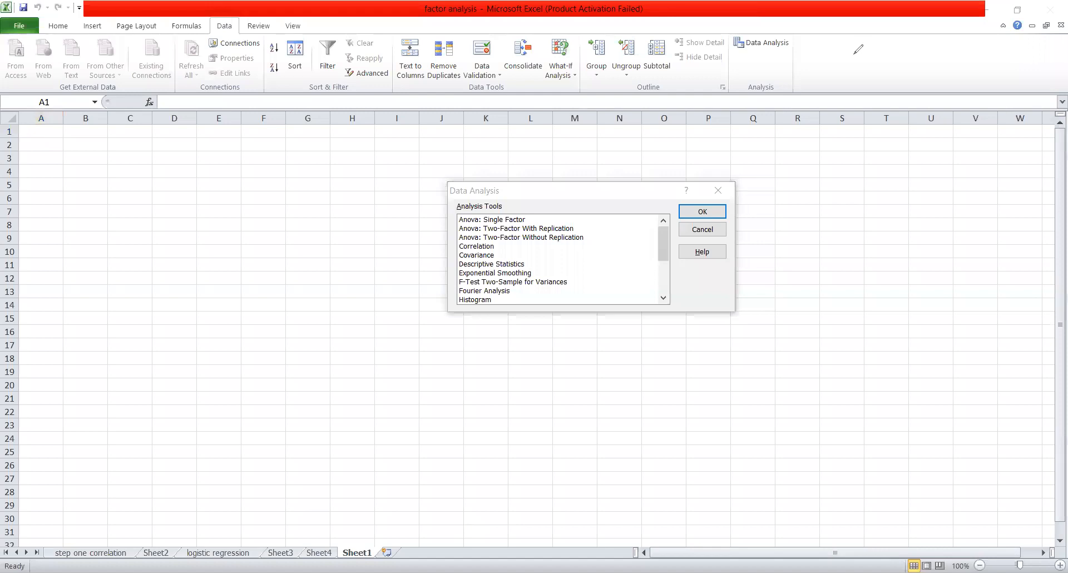
pyautogui.moveTo(434, 158)
pyautogui.mouseDown()
pyautogui.moveTo(435, 302)
pyautogui.moveTo(804, 315)
pyautogui.moveTo(751, 167)
pyautogui.moveTo(446, 165)
pyautogui.mouseUp()
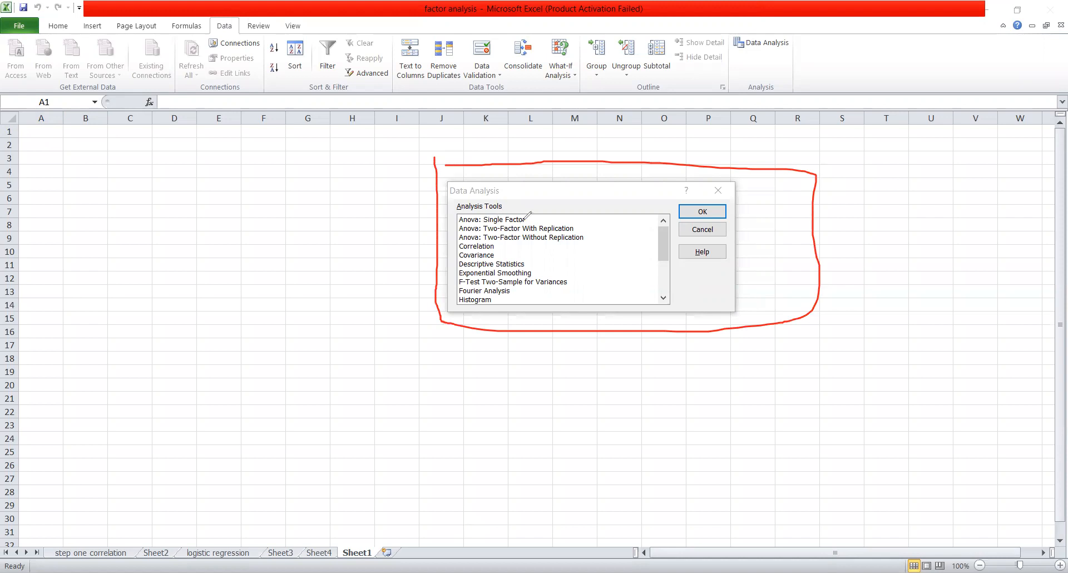
pyautogui.moveTo(531, 221)
pyautogui.mouseDown()
pyautogui.moveTo(617, 218)
pyautogui.moveTo(607, 241)
pyautogui.moveTo(634, 231)
pyautogui.mouseUp()
pyautogui.moveTo(500, 245)
pyautogui.mouseDown()
pyautogui.moveTo(535, 239)
pyautogui.moveTo(512, 256)
pyautogui.moveTo(541, 250)
pyautogui.moveTo(544, 264)
pyautogui.moveTo(574, 256)
pyautogui.mouseUp()
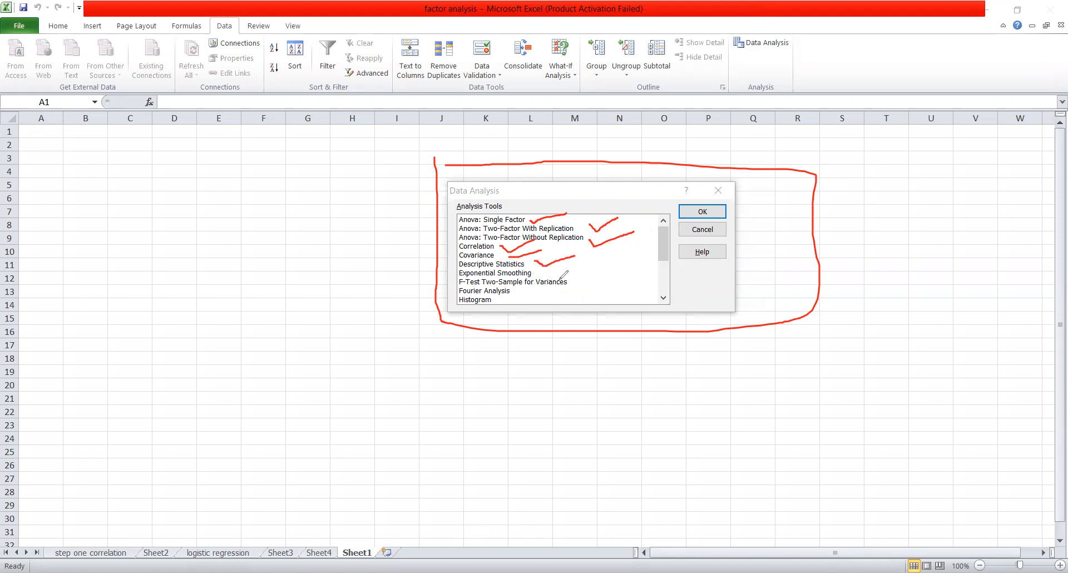
pyautogui.moveTo(571, 283); pyautogui.dragTo(590, 275)
pyautogui.moveTo(663, 252); pyautogui.dragTo(663, 273)
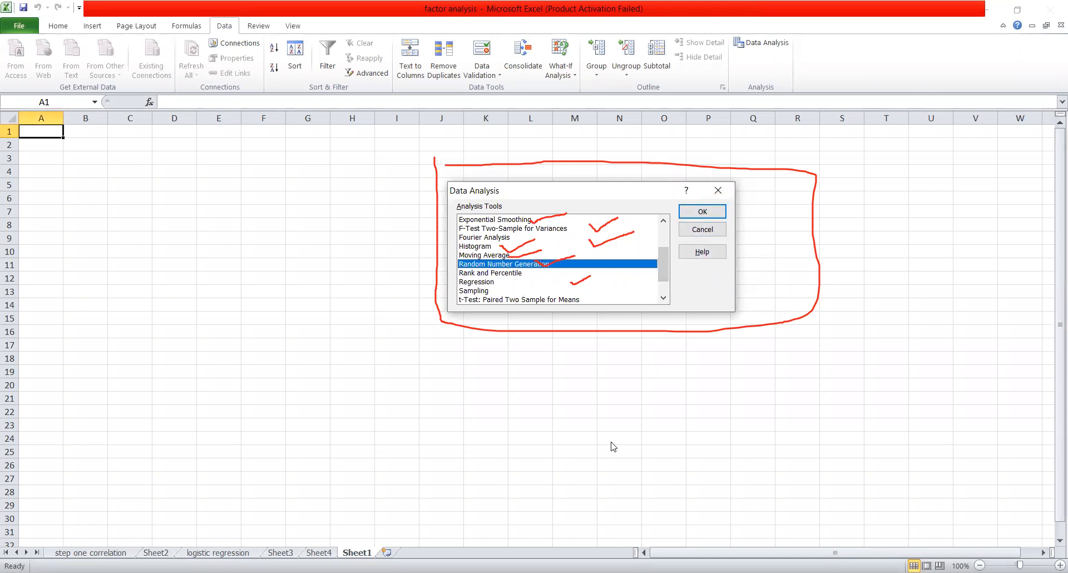
pyautogui.click(476, 282)
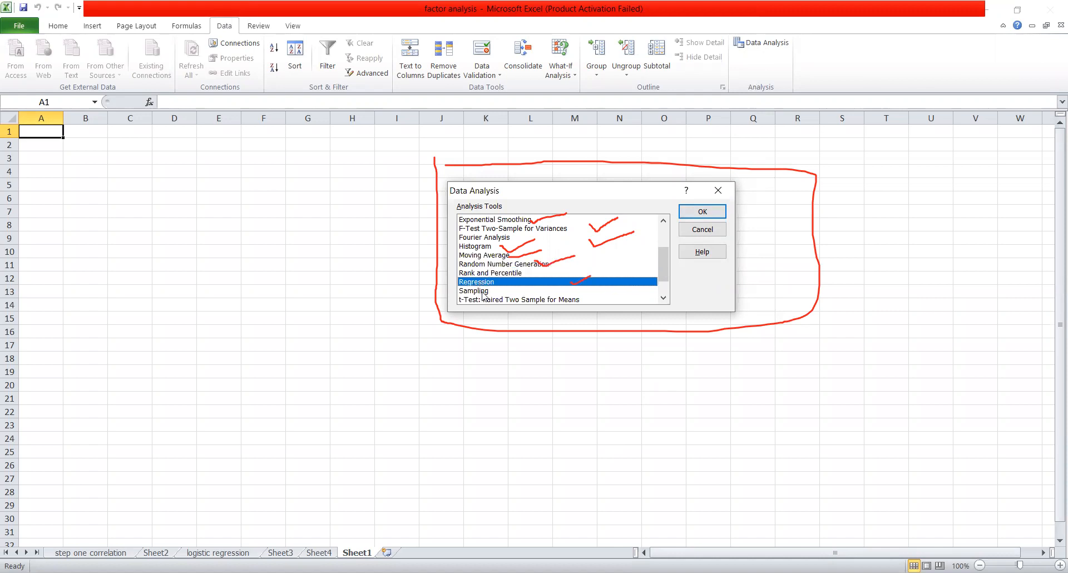
pyautogui.click(524, 299)
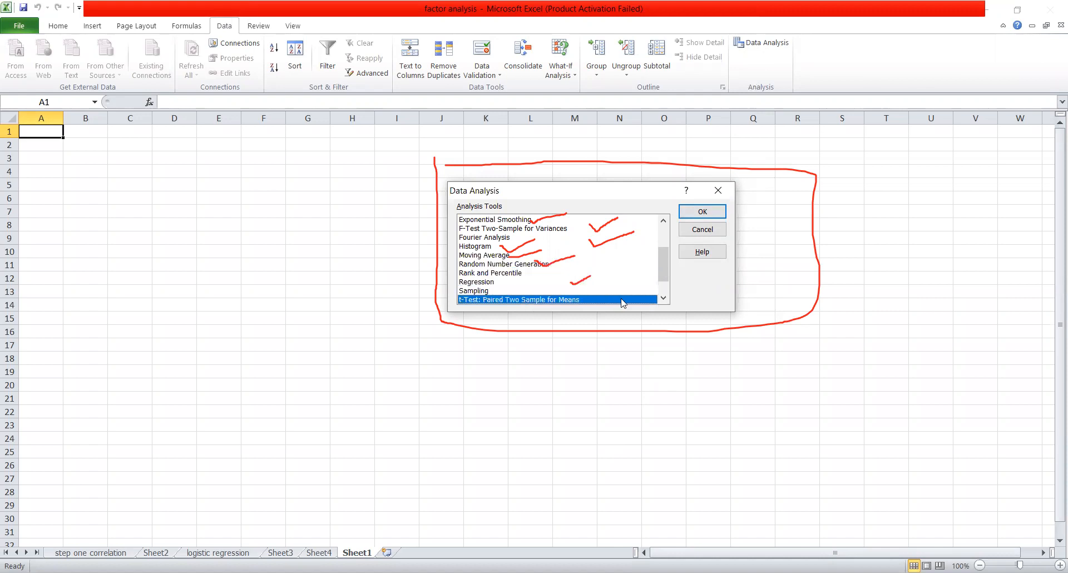
pyautogui.click(662, 297)
pyautogui.click(557, 299)
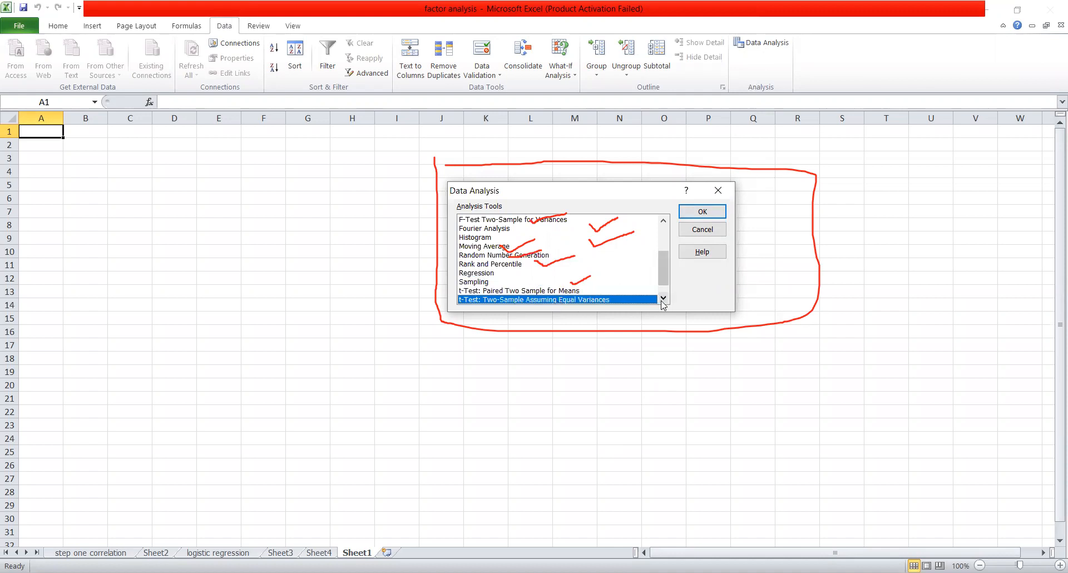
pyautogui.click(663, 297)
pyautogui.click(578, 299)
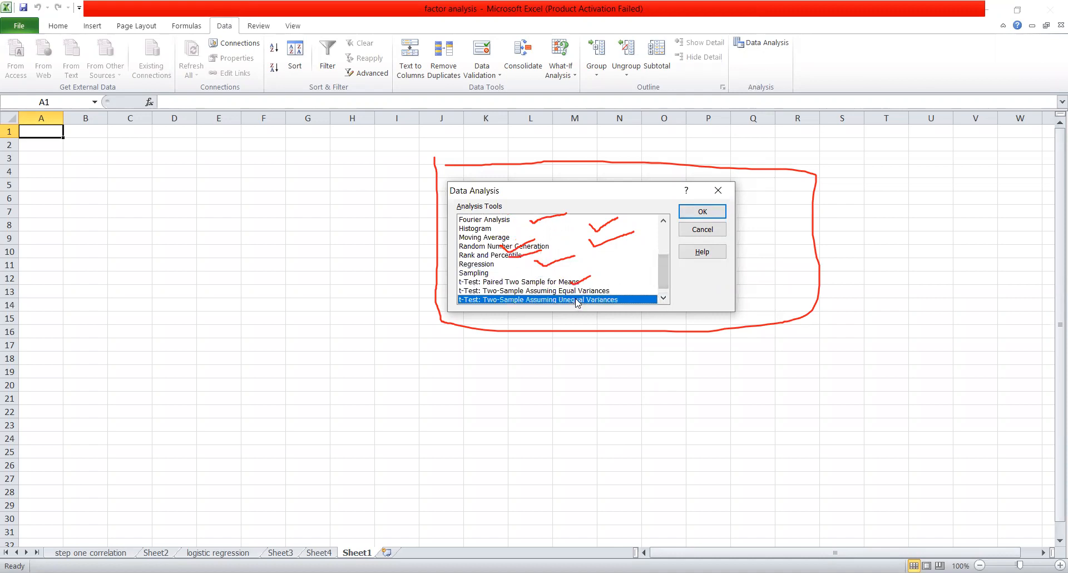
pyautogui.click(662, 297)
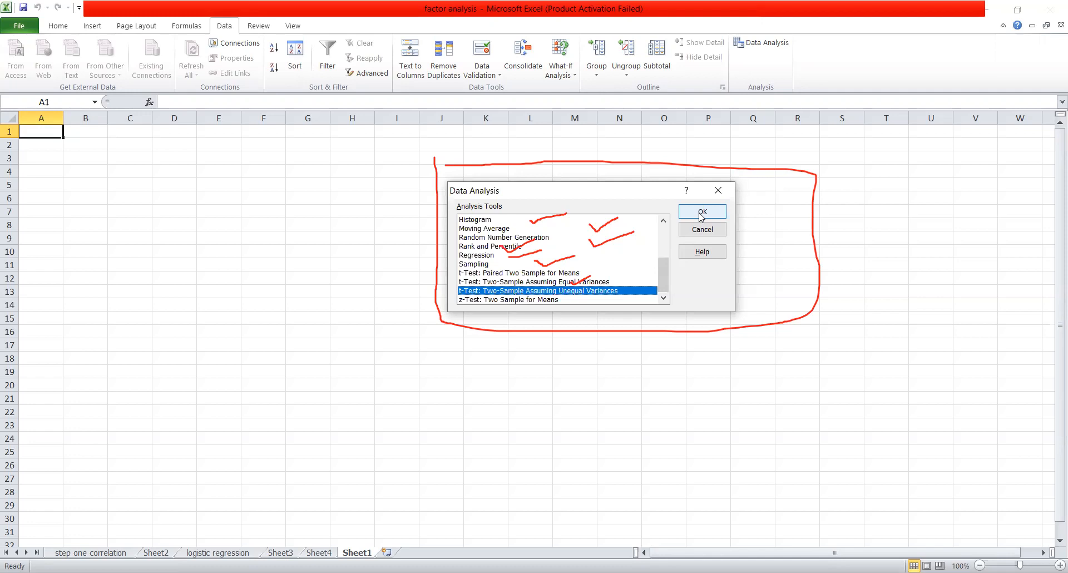
# Review the list of analysis tools again and close the Data Analysis dialog without running any tool
pyautogui.moveTo(660, 280); pyautogui.dragTo(661, 249)
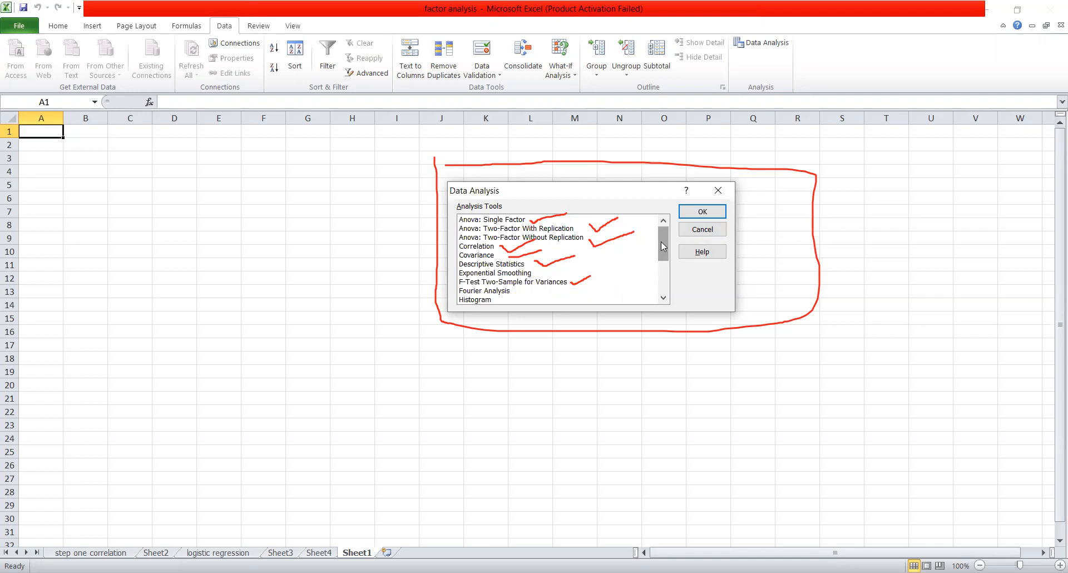
pyautogui.click(664, 298)
pyautogui.click(664, 298)
pyautogui.click(664, 298)
pyautogui.moveTo(663, 264); pyautogui.dragTo(665, 243)
pyautogui.click(972, 39)
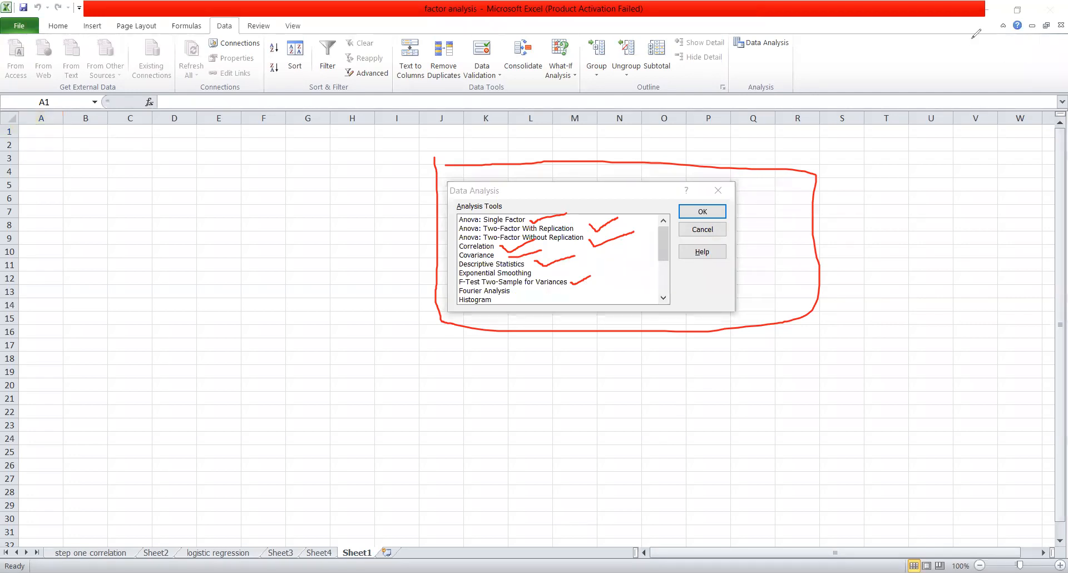
pyautogui.click(988, 46)
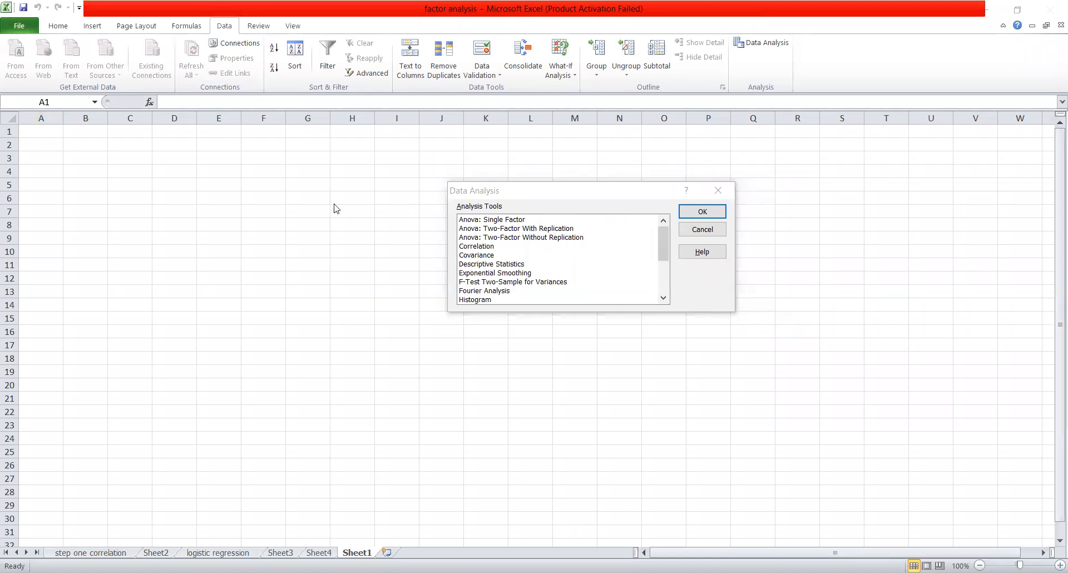
pyautogui.moveTo(611, 189); pyautogui.dragTo(819, 161)
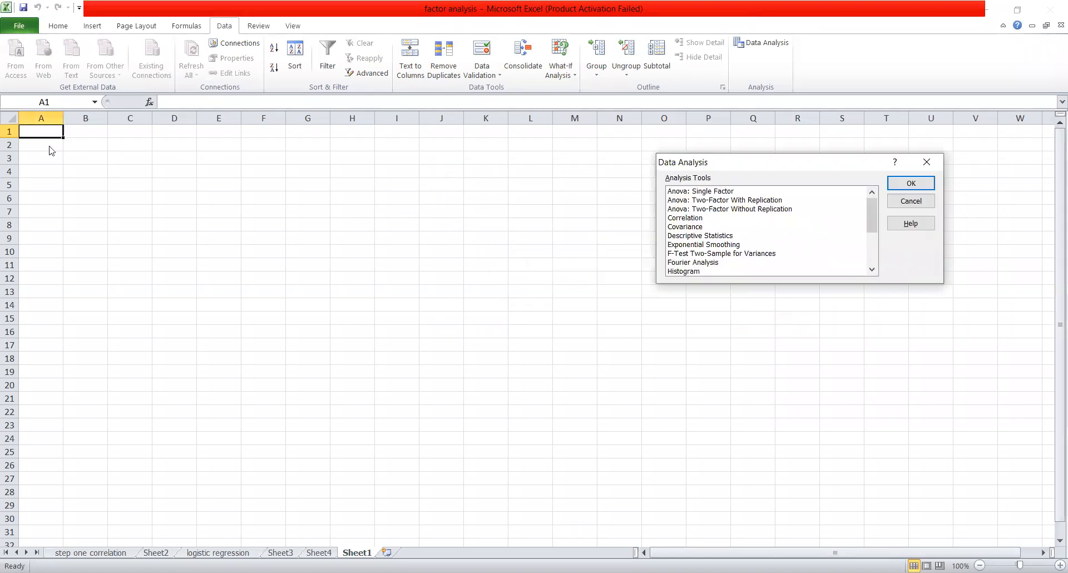
pyautogui.click(911, 201)
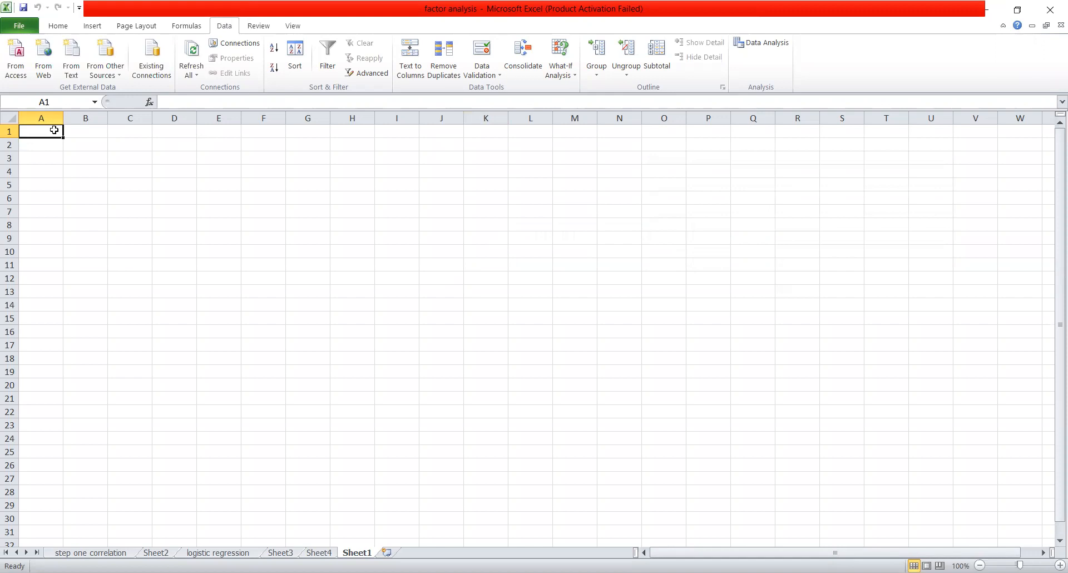
# Enter the heading "class one marks" in cell A1 and widen columns A and B to fit such headings
pyautogui.write('cla')
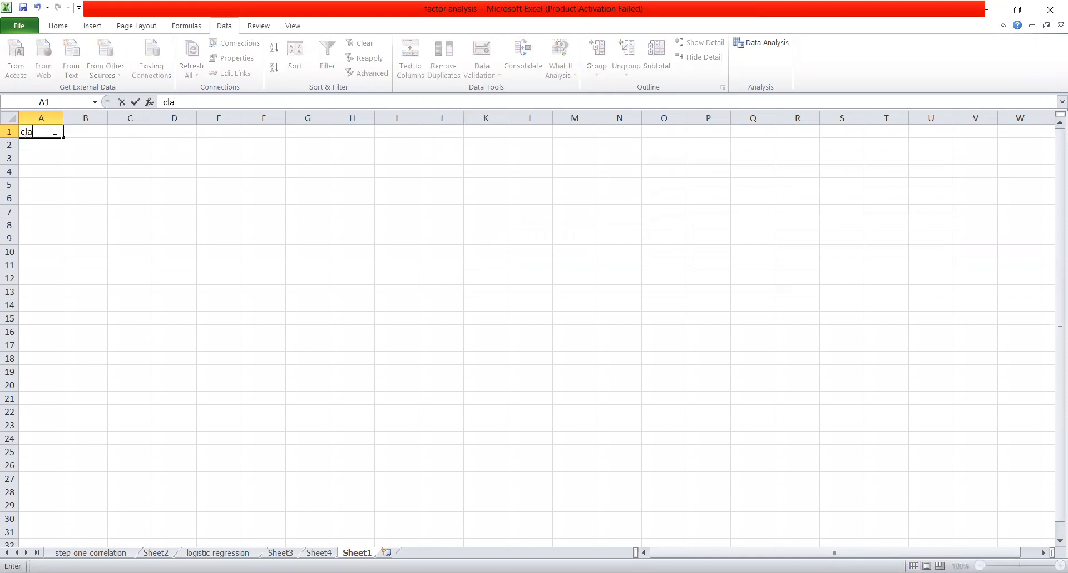
pyautogui.write('ss one marks')
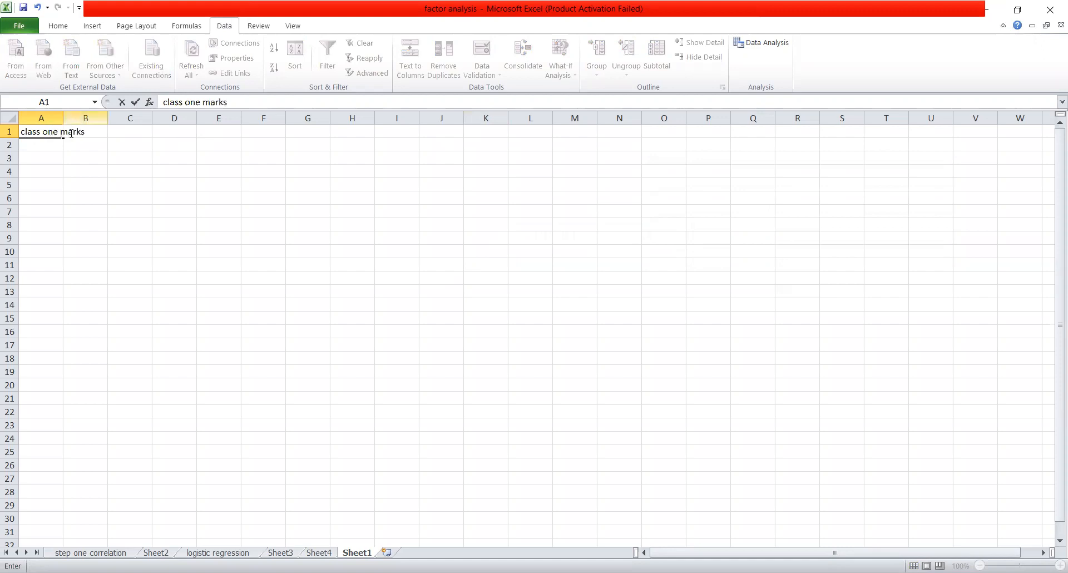
pyautogui.moveTo(62, 115); pyautogui.dragTo(104, 119)
# Enter the heading "class two marks" in cell B1
pyautogui.click(131, 131)
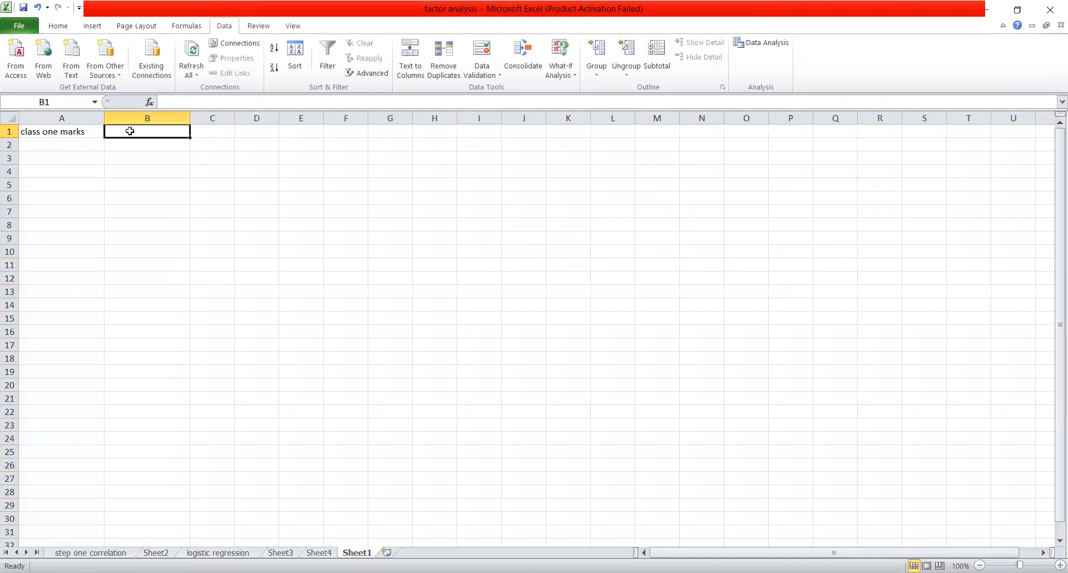
pyautogui.write('class rtow')
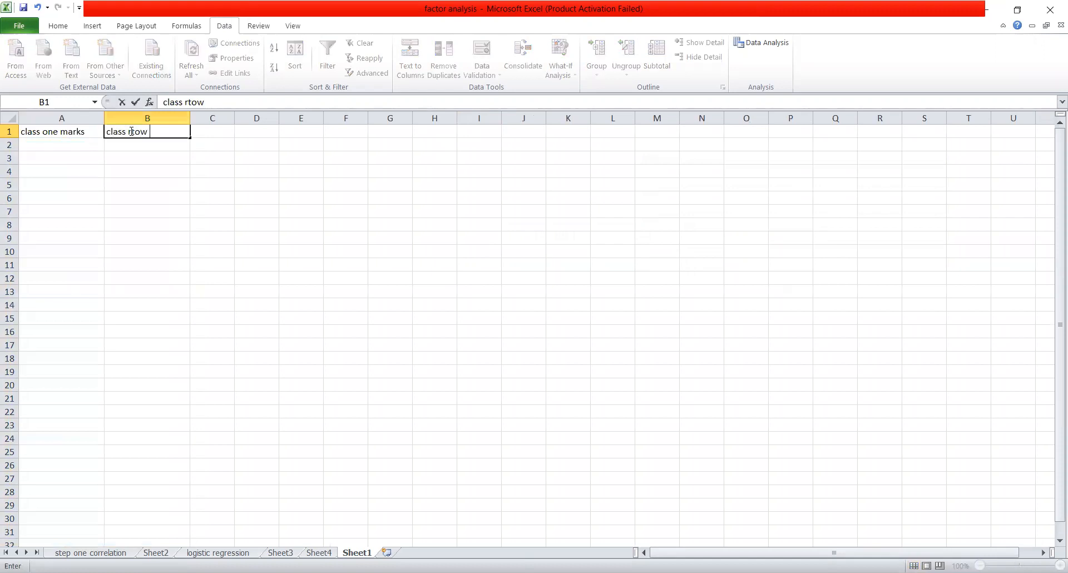
pyautogui.press('BackSpace')
pyautogui.press('BackSpace')
pyautogui.write('wo a')
pyautogui.press('BackSpace')
pyautogui.press('BackSpace')
pyautogui.press('BackSpace')
pyautogui.press('BackSpace')
pyautogui.write('wo marks')
# Enter the heading "class three marks" in cell C1
pyautogui.click(211, 133)
pyautogui.write('class')
pyautogui.press('BackSpace')
pyautogui.press('BackSpace')
pyautogui.press('BackSpace')
pyautogui.write('lass')
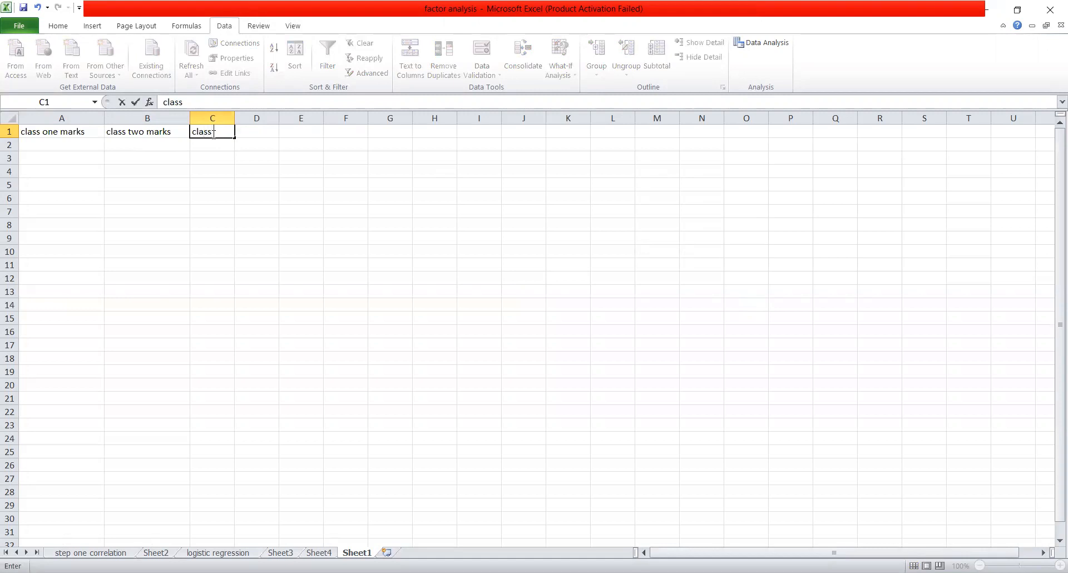
pyautogui.write(' three marks')
# Fill A2 to A8 with the class one marks 50, 60.7, 85, 96, 100, 5055 and 95
pyautogui.click(52, 145)
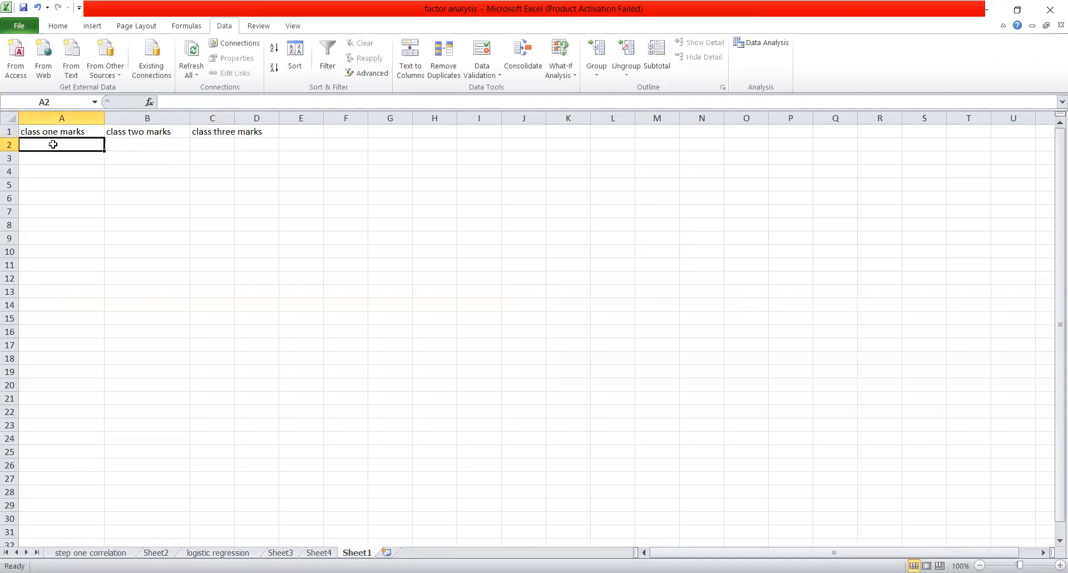
pyautogui.write('50')
pyautogui.press('Return')
pyautogui.write('60.7')
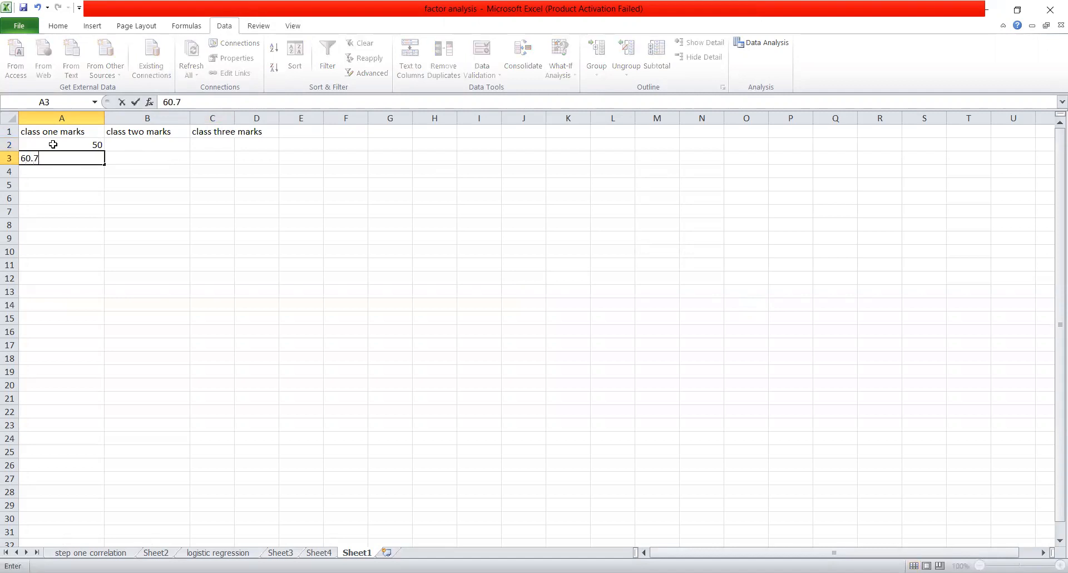
pyautogui.press('Return')
pyautogui.write('85')
pyautogui.press('Return')
pyautogui.write('96')
pyautogui.press('Return')
pyautogui.write('100')
pyautogui.press('Return')
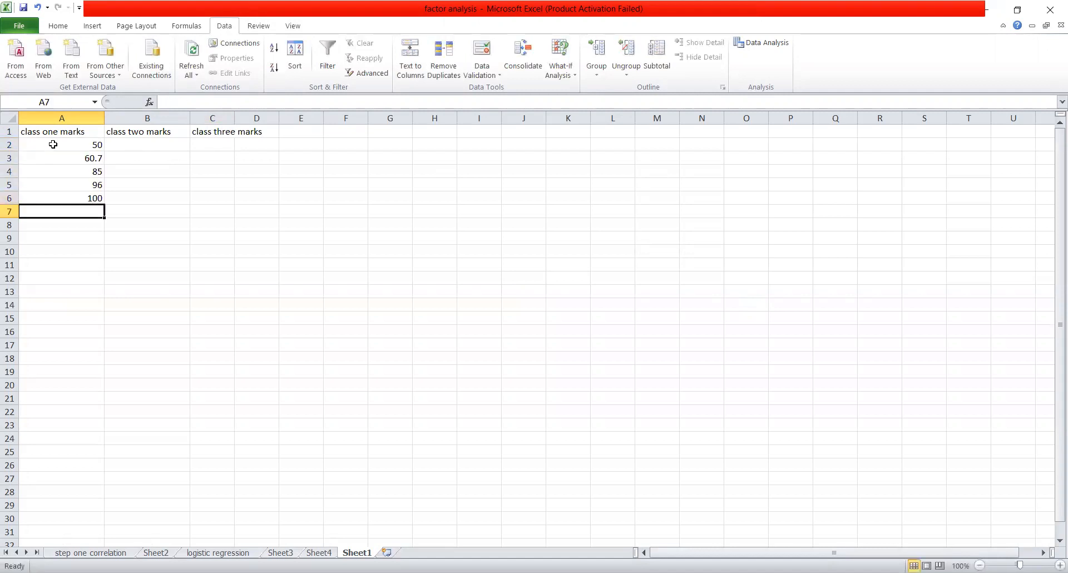
pyautogui.write('5055')
pyautogui.press('Return')
pyautogui.write('95')
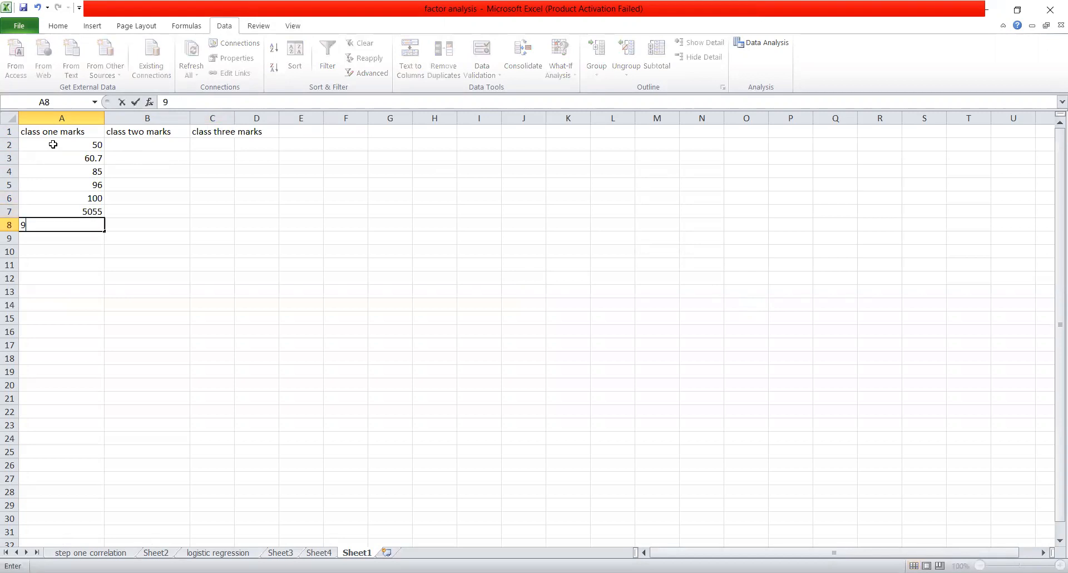
pyautogui.press('Return')
# Correct the mark in A7 to 50 and enter 55 in A9
pyautogui.click(99, 222)
pyautogui.doubleClick(92, 212)
pyautogui.moveTo(92, 212); pyautogui.dragTo(104, 213)
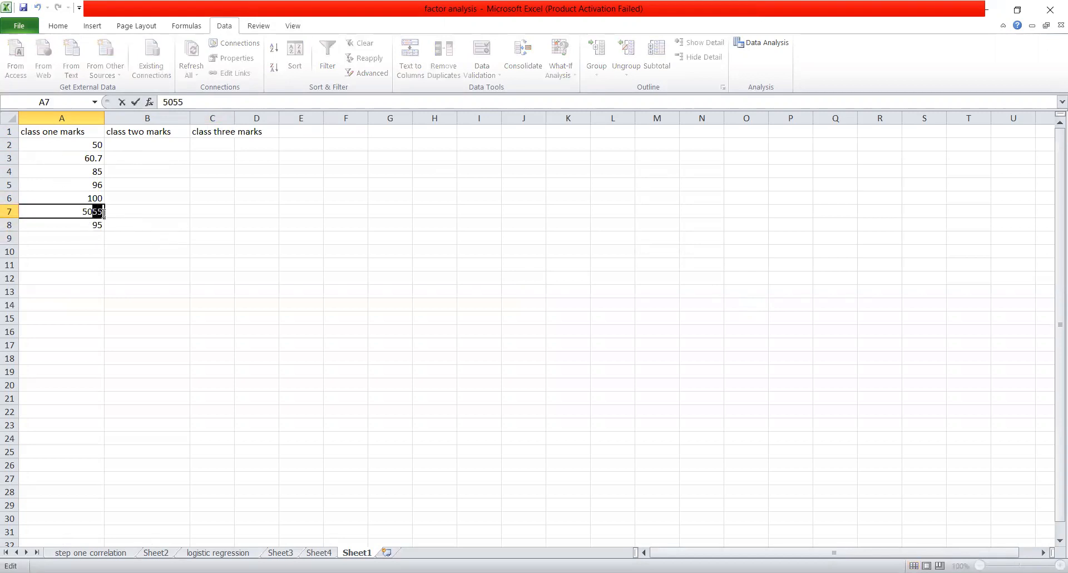
pyautogui.press('Delete')
pyautogui.click(91, 244)
pyautogui.write('55')
# Correct the class one mark in A3 to 60
pyautogui.doubleClick(95, 159)
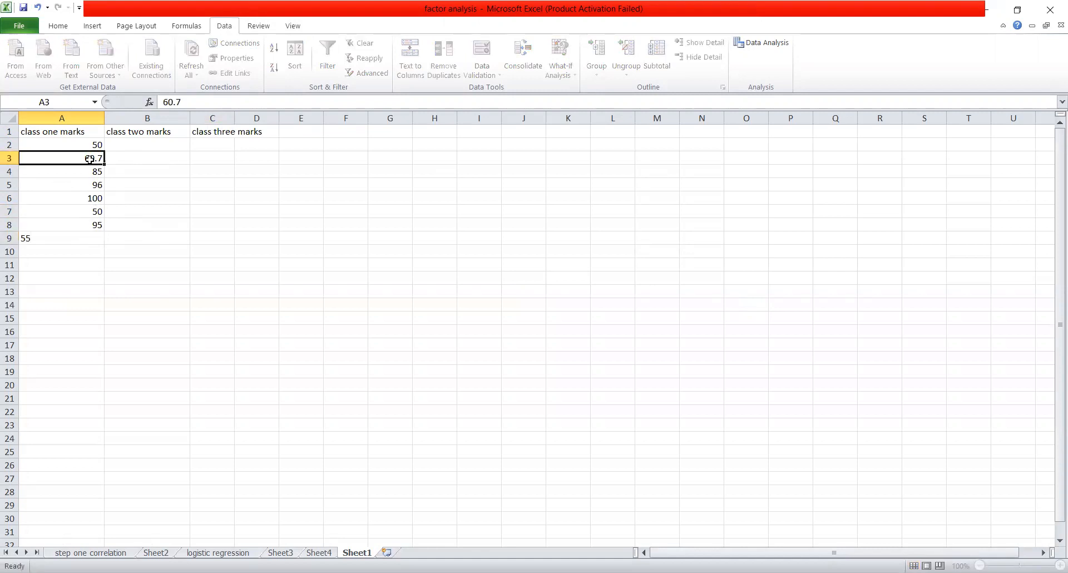
pyautogui.moveTo(96, 160); pyautogui.dragTo(102, 161)
pyautogui.press('Delete')
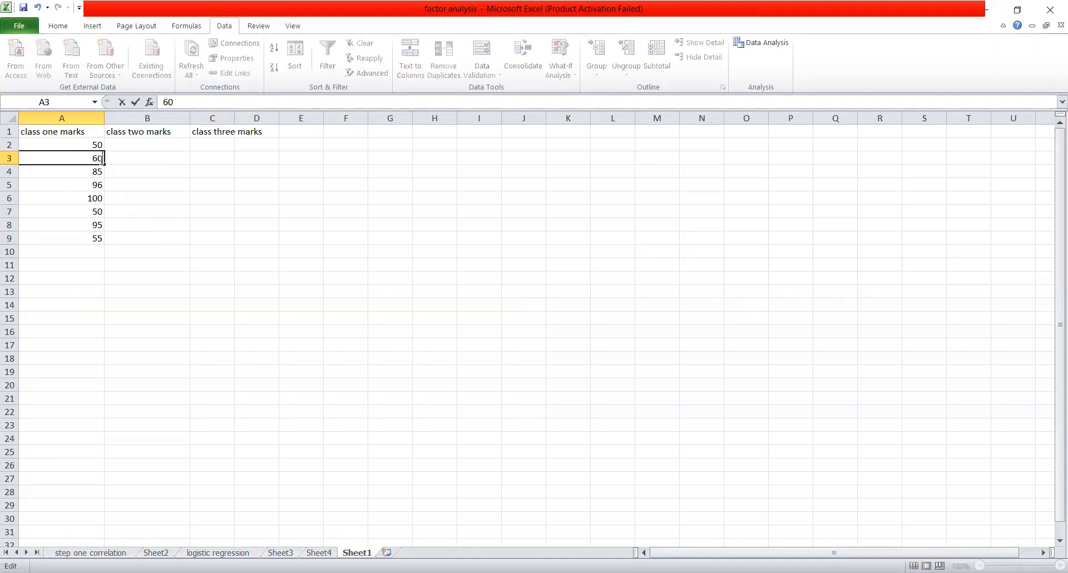
# Fill B2 to B8 with the class two marks 20, 30, 46, 50, 78, 9056 and 54
pyautogui.click(126, 147)
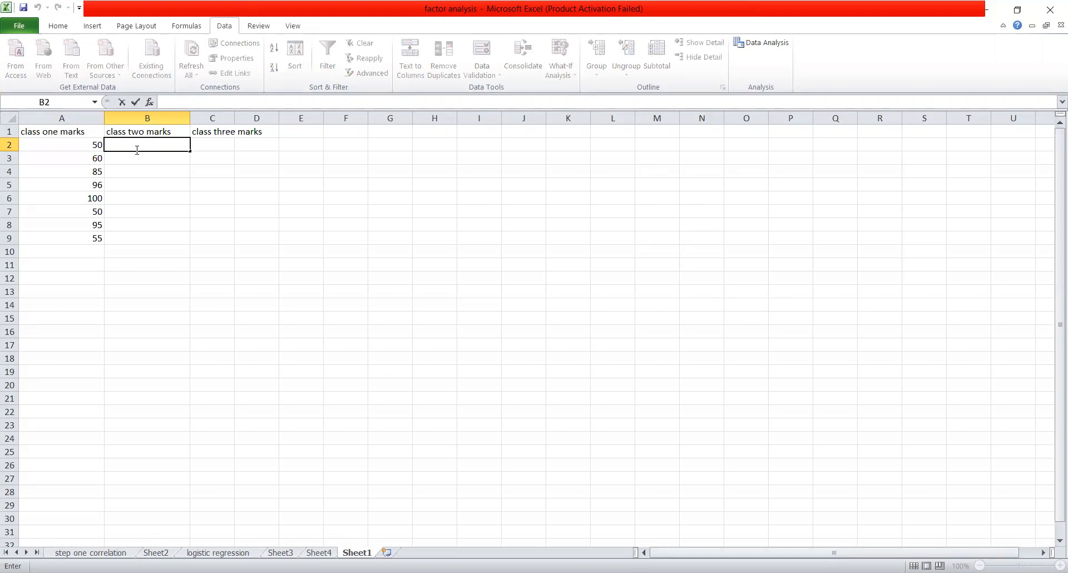
pyautogui.doubleClick(140, 148)
pyautogui.write('20')
pyautogui.press('Return')
pyautogui.write('30')
pyautogui.press('Return')
pyautogui.write('46')
pyautogui.press('Return')
pyautogui.write('50')
pyautogui.press('Return')
pyautogui.write('78')
pyautogui.press('Return')
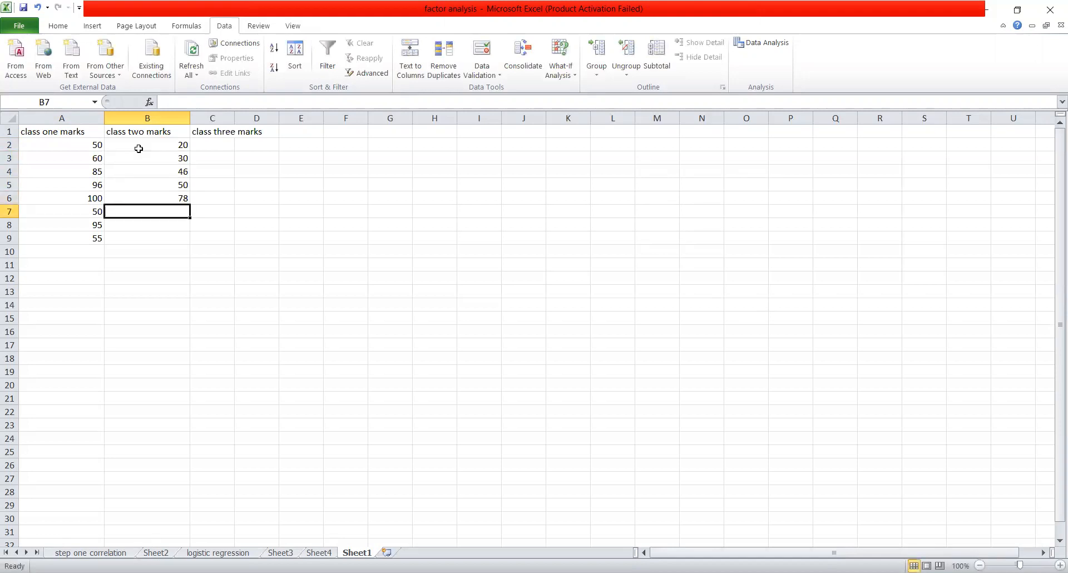
pyautogui.write('9056')
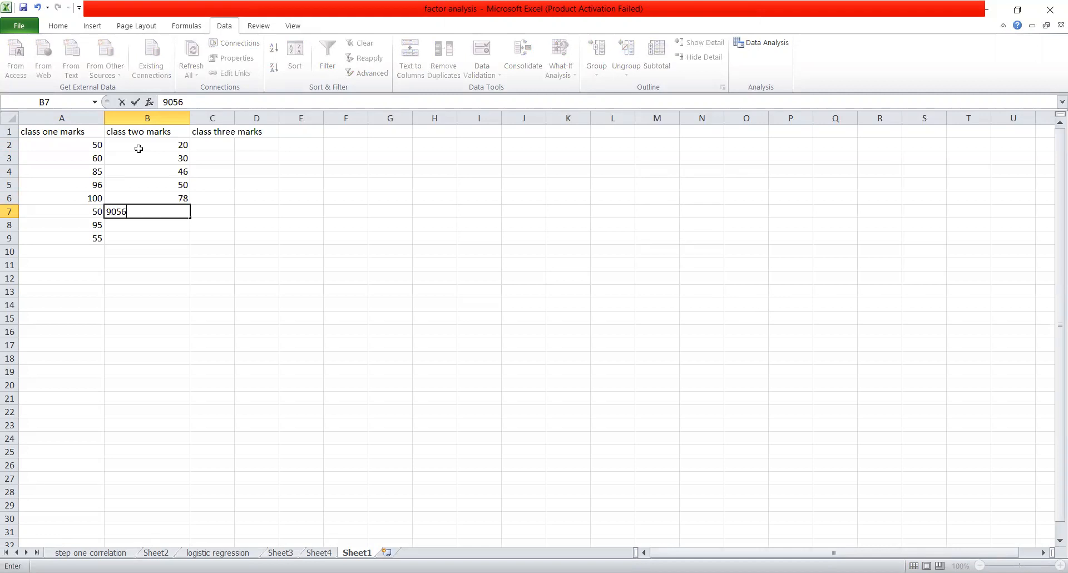
pyautogui.press('Return')
pyautogui.write('54')
pyautogui.press('Return')
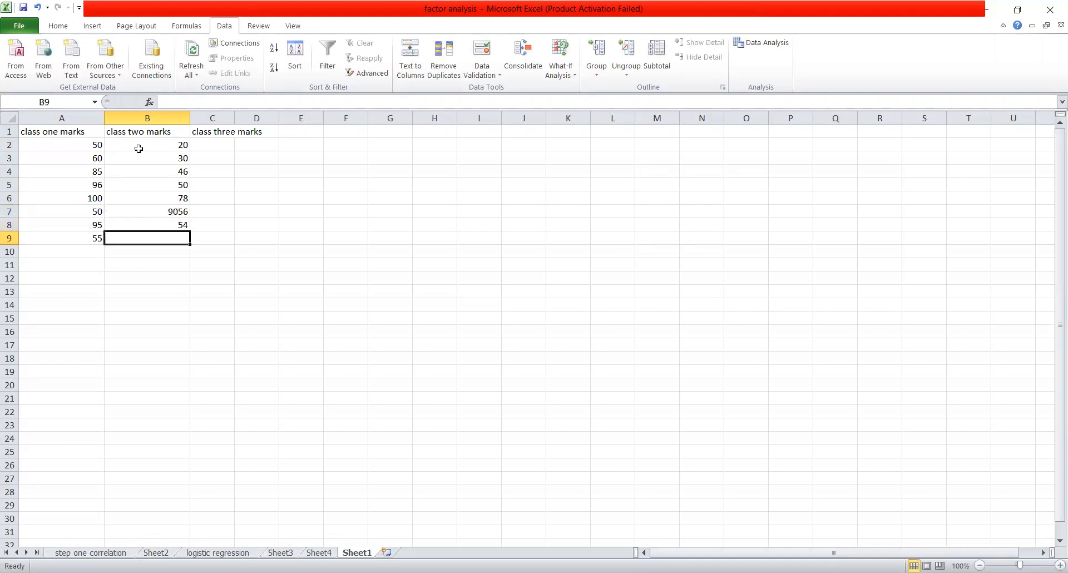
# Correct the mark in B7 to 90 and enter 56 in B9
pyautogui.click(183, 211)
pyautogui.doubleClick(178, 212)
pyautogui.moveTo(178, 212); pyautogui.dragTo(190, 212)
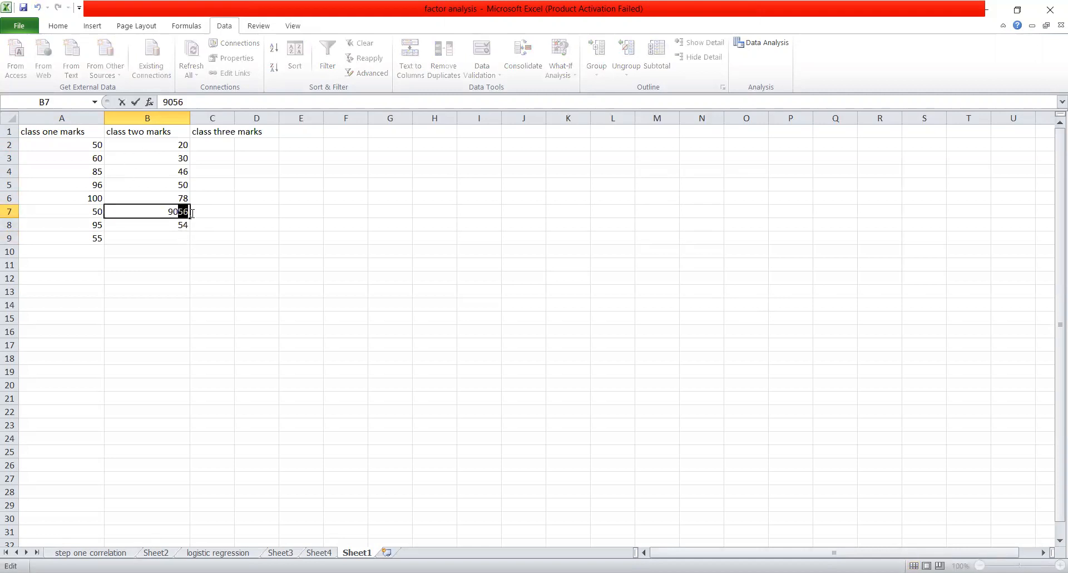
pyautogui.press('BackSpace')
pyautogui.click(180, 238)
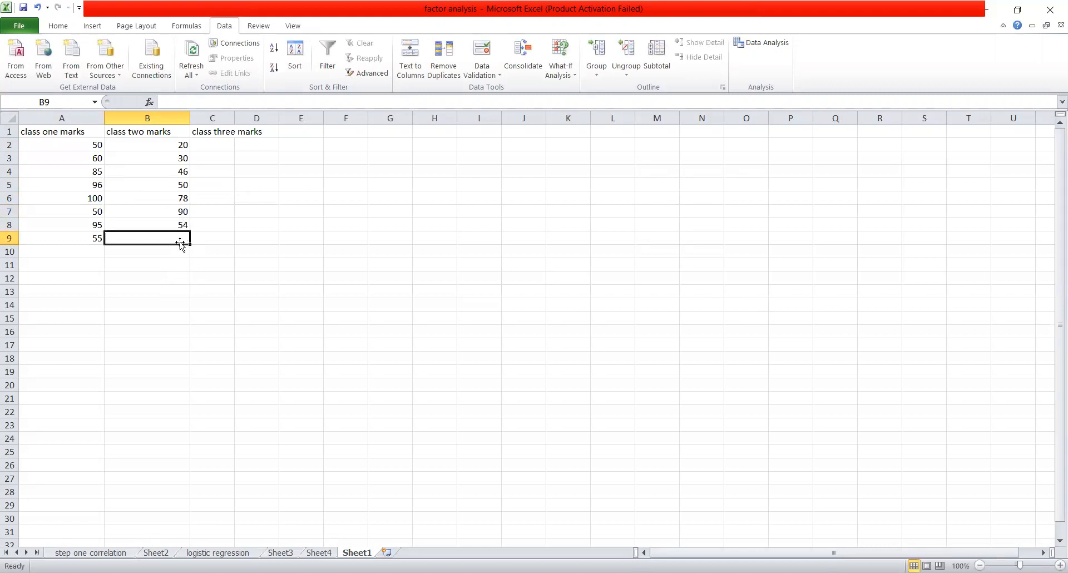
pyautogui.write('56')
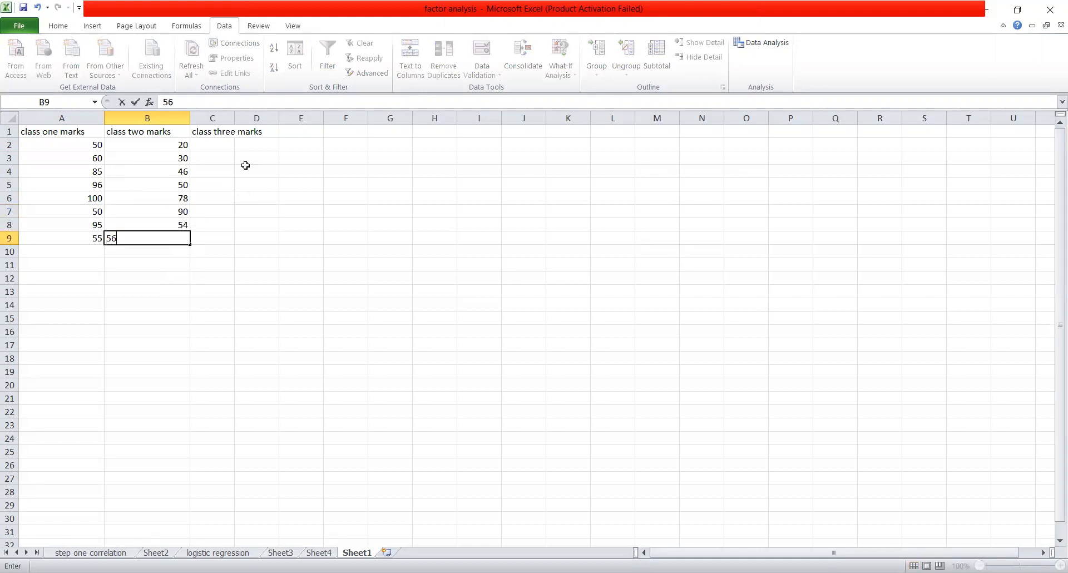
# Widen column C to fit its heading and fill C2 to C9 with 50, 0.32, 92, 56, 89, 87, 58 and 91
pyautogui.click(217, 145)
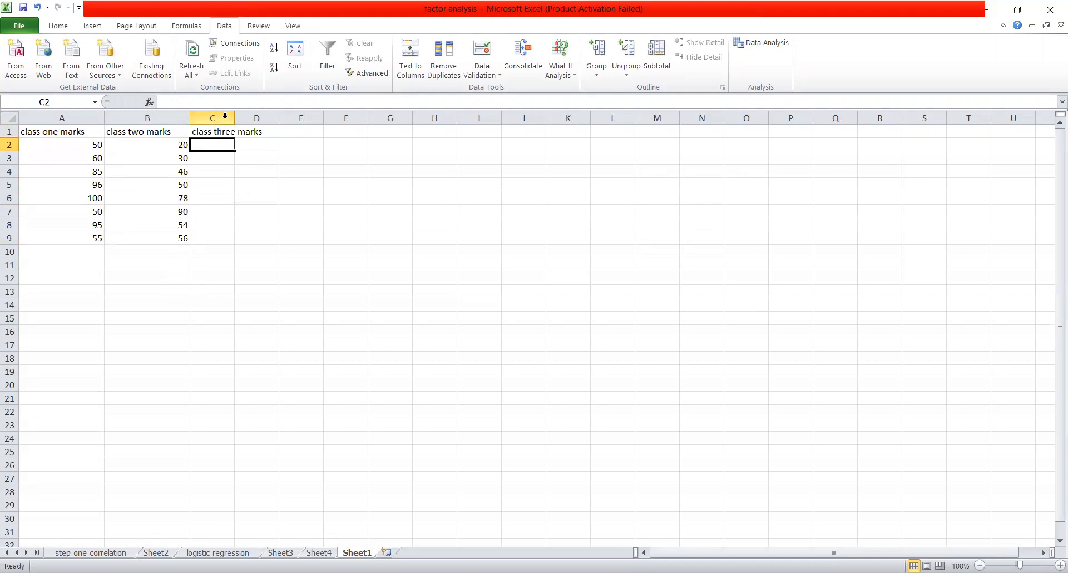
pyautogui.moveTo(235, 117); pyautogui.dragTo(283, 121)
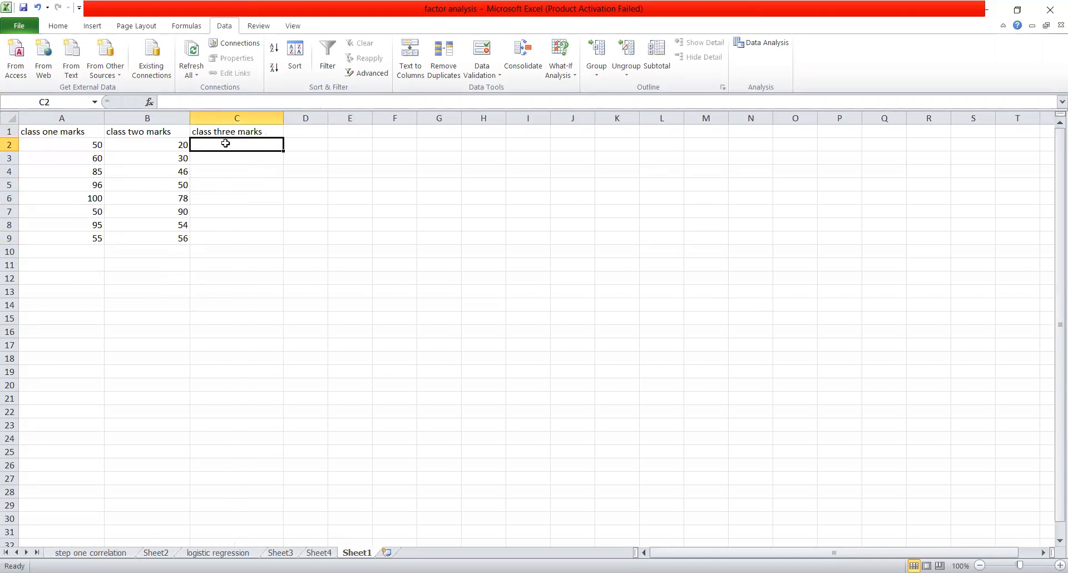
pyautogui.write('50')
pyautogui.press('Return')
pyautogui.write('.32')
pyautogui.press('Return')
pyautogui.write('92')
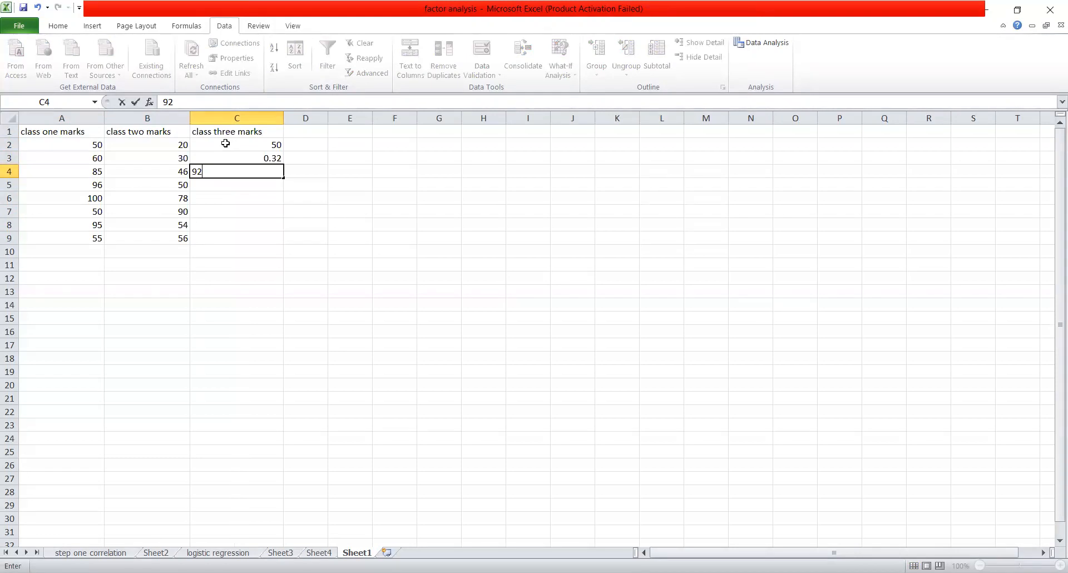
pyautogui.press('Return')
pyautogui.write('56')
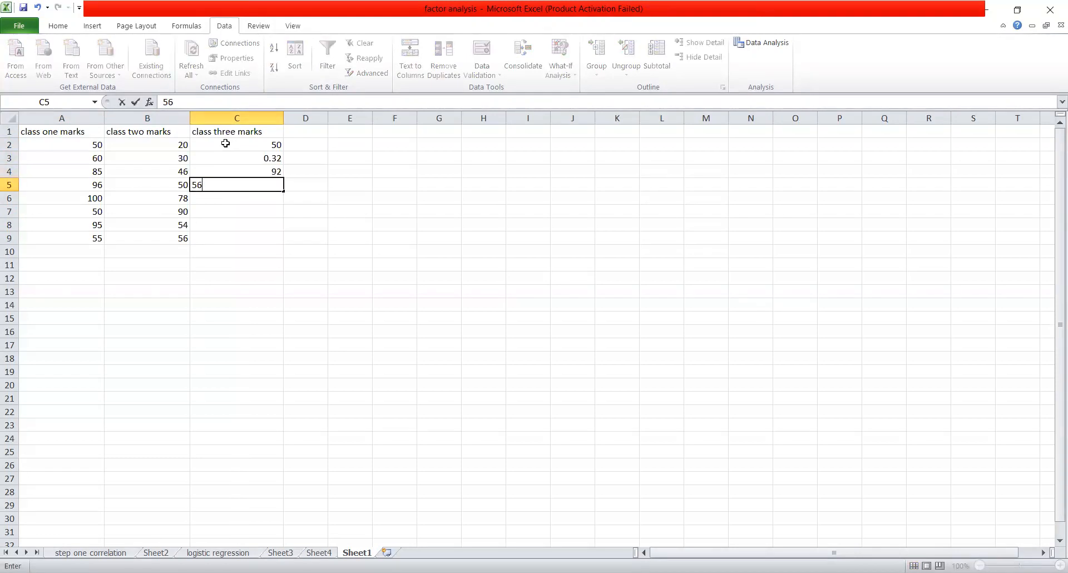
pyautogui.press('Return')
pyautogui.write('89')
pyautogui.press('Return')
pyautogui.write('87')
pyautogui.press('Return')
pyautogui.write('58')
pyautogui.press('Return')
pyautogui.write('91')
pyautogui.press('Return')
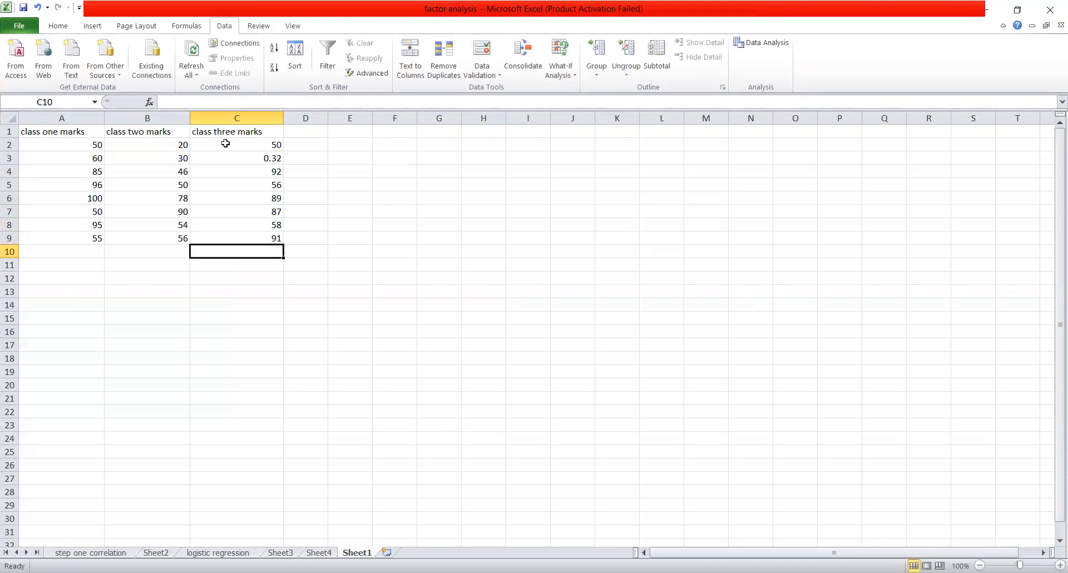
# Leave C10 empty and correct the class three mark in C3 to 32
pyautogui.write('23')
pyautogui.press('BackSpace')
pyautogui.press('BackSpace')
pyautogui.click(251, 146)
pyautogui.click(260, 160)
pyautogui.write('3')
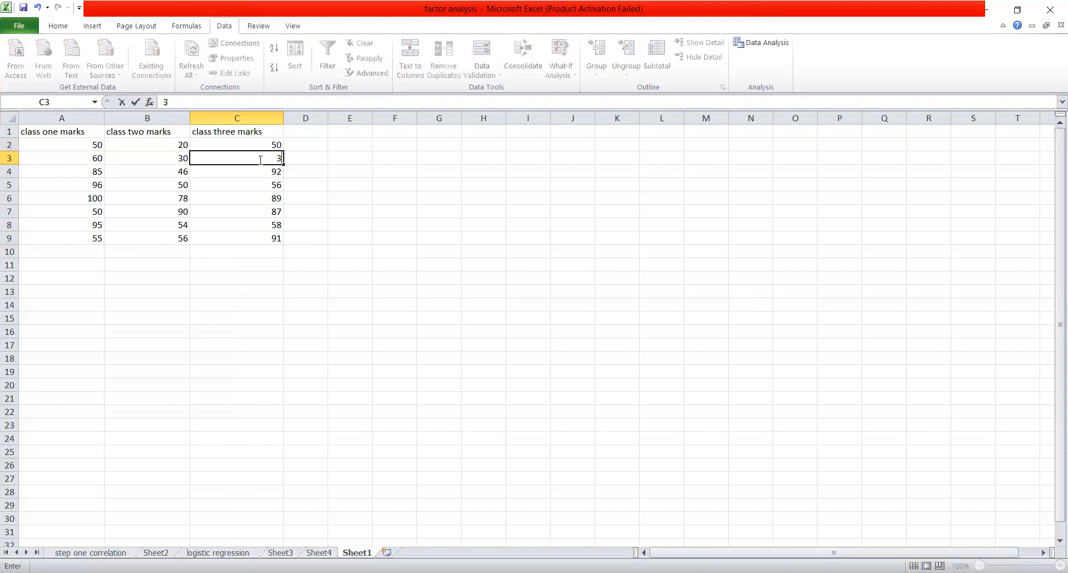
pyautogui.press('Return')
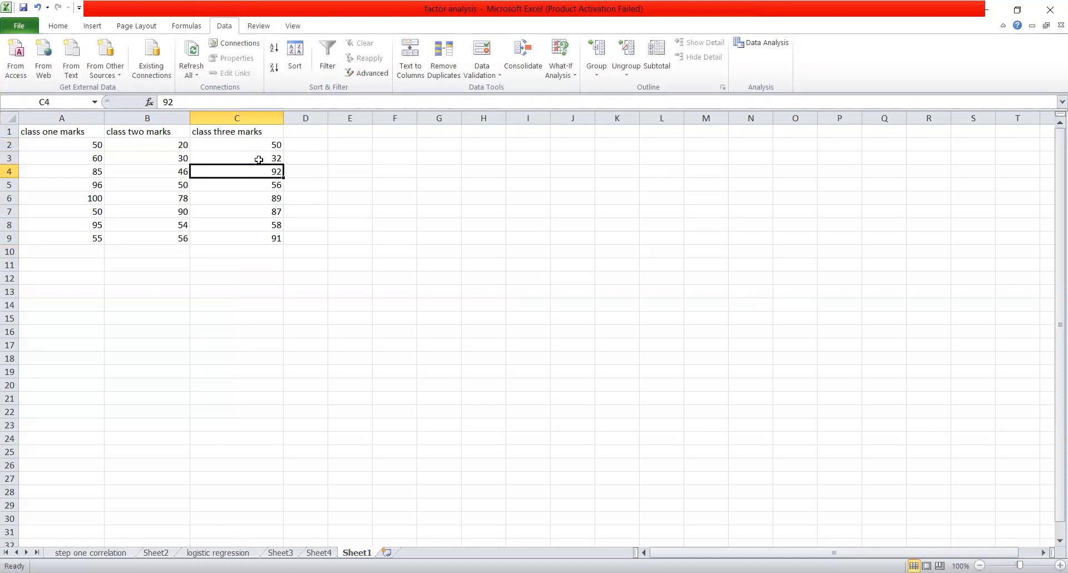
pyautogui.click(759, 45)
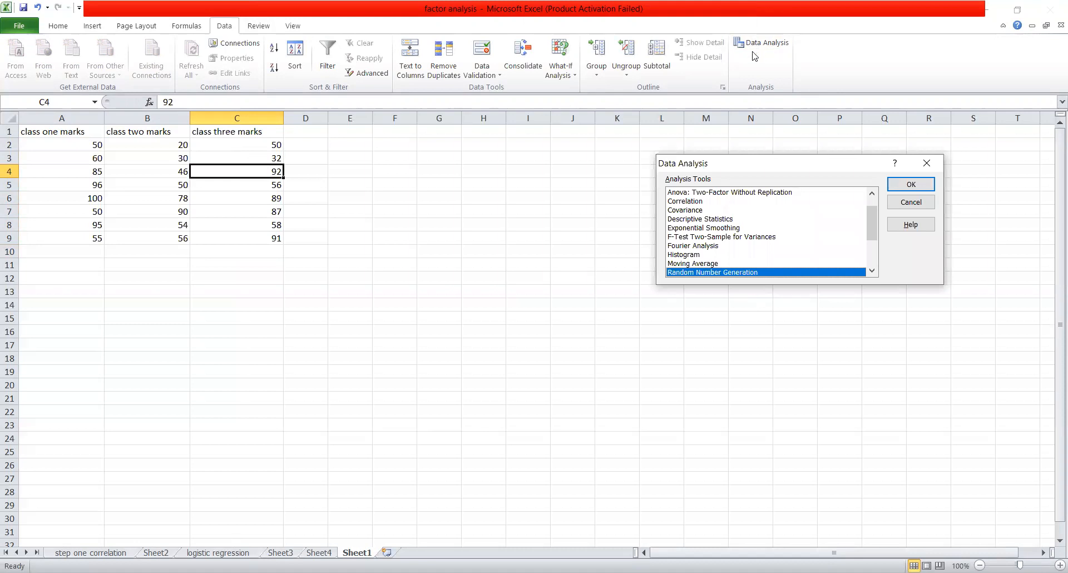
pyautogui.click(704, 219)
pyautogui.click(913, 205)
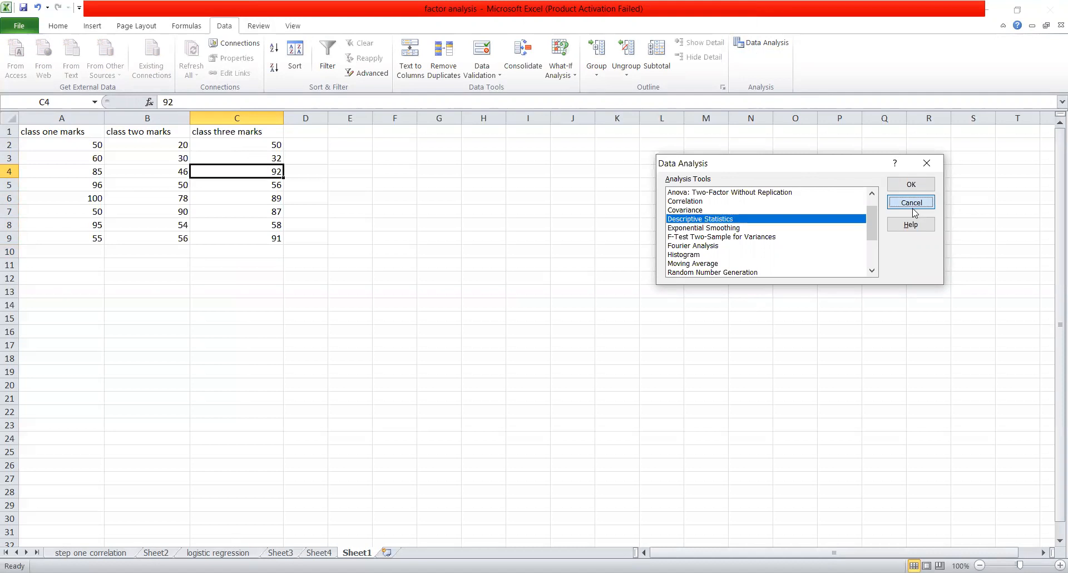
# Start the Descriptive Statistics analysis tool and set its input range to A1:C9, covering all three classes' marks
pyautogui.click(765, 45)
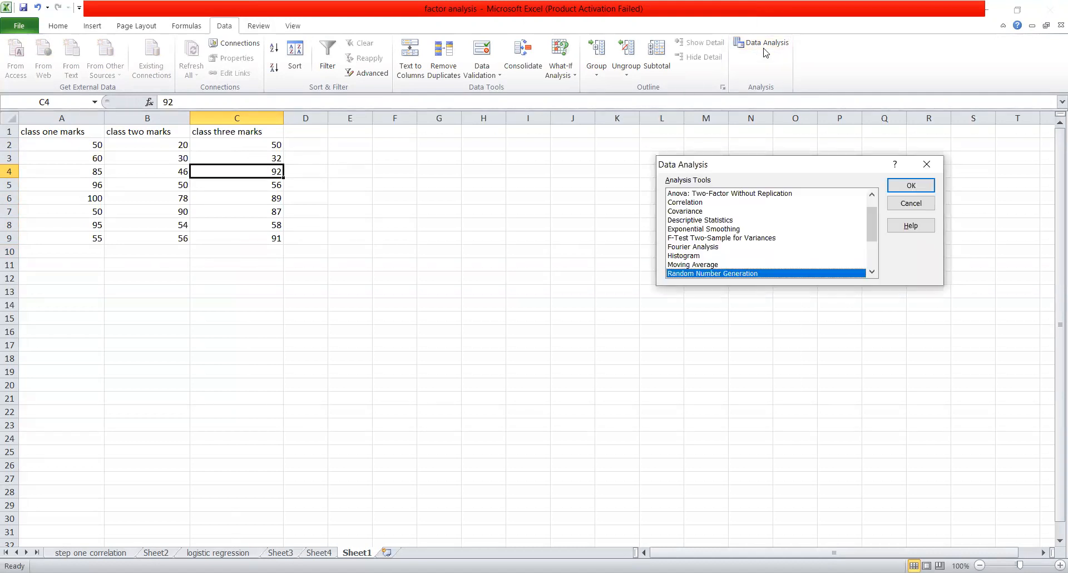
pyautogui.click(694, 221)
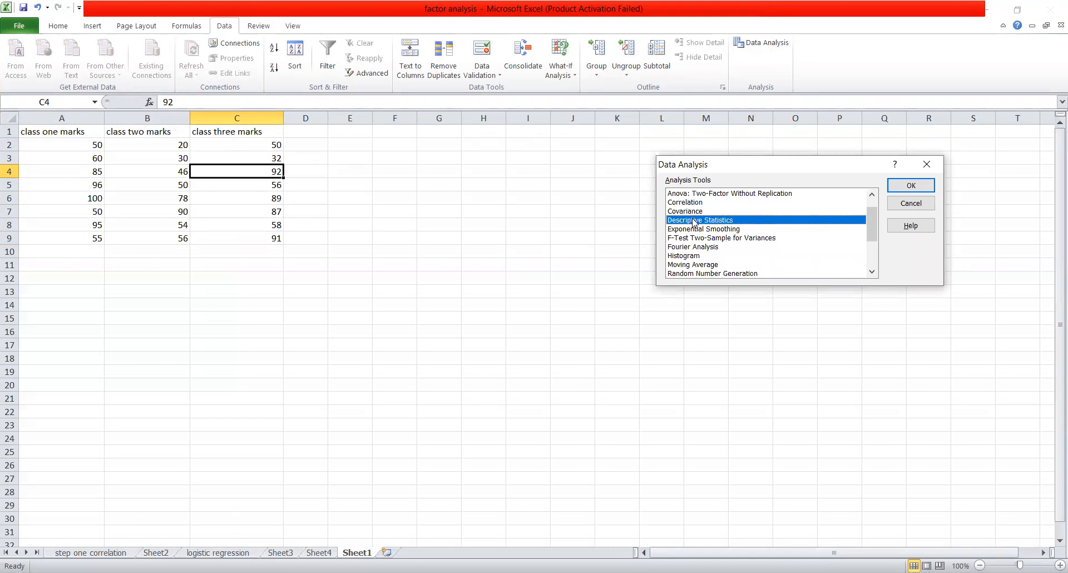
pyautogui.click(906, 187)
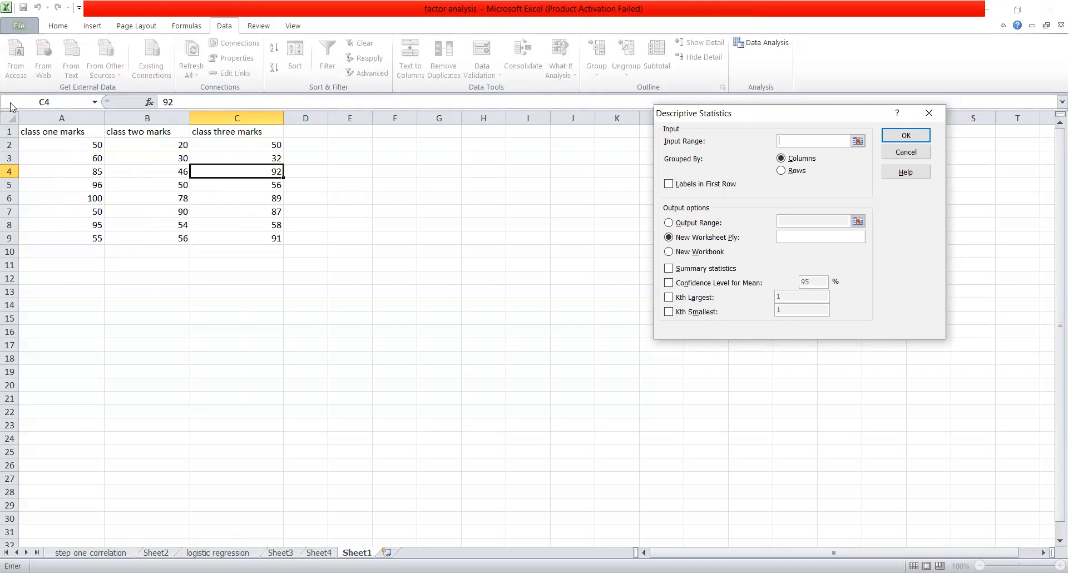
pyautogui.moveTo(34, 132); pyautogui.dragTo(61, 225)
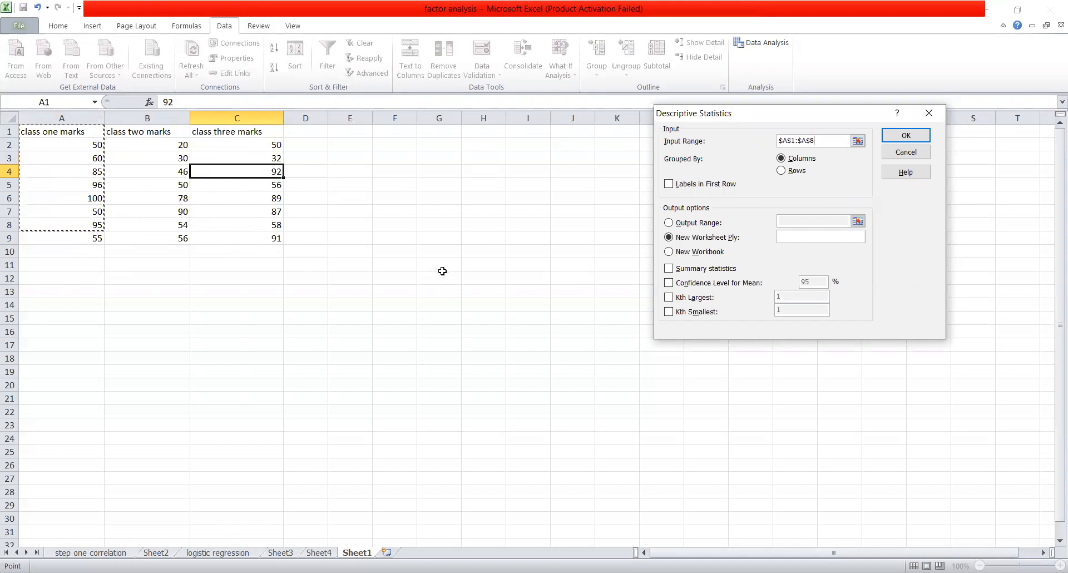
pyautogui.press('Escape')
pyautogui.click(919, 193)
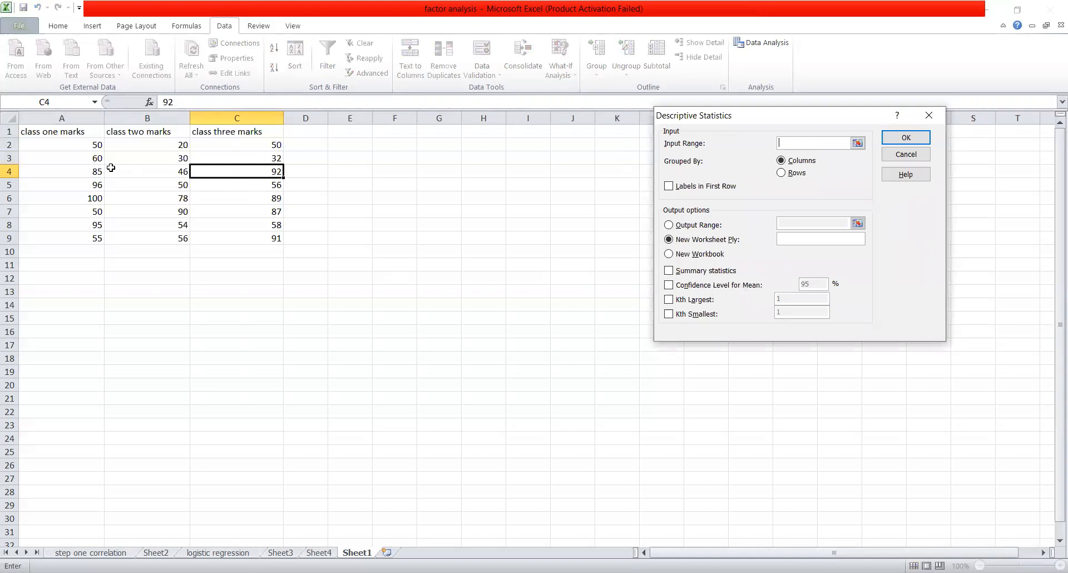
pyautogui.moveTo(32, 132); pyautogui.dragTo(275, 240)
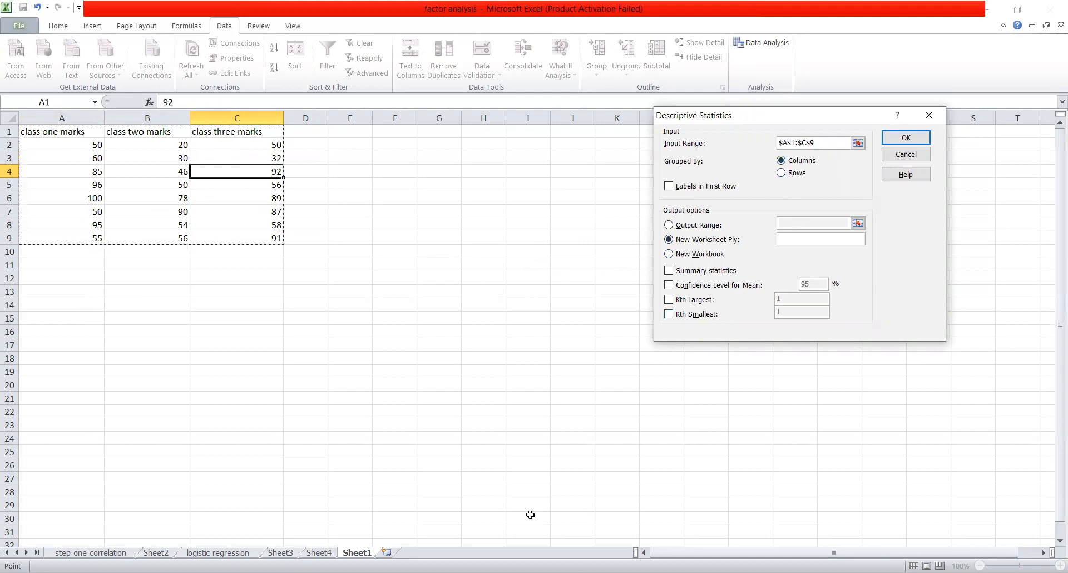
pyautogui.hotkey('ctrl', 'shift', 'd')
pyautogui.moveTo(764, 156)
pyautogui.mouseDown()
pyautogui.moveTo(764, 169)
pyautogui.moveTo(794, 153)
pyautogui.moveTo(837, 160)
pyautogui.moveTo(765, 165)
pyautogui.mouseUp()
pyautogui.moveTo(65, 140)
pyautogui.mouseDown()
pyautogui.moveTo(59, 226)
pyautogui.moveTo(118, 140)
pyautogui.moveTo(107, 226)
pyautogui.moveTo(71, 239)
pyautogui.mouseUp()
pyautogui.moveTo(159, 148); pyautogui.dragTo(150, 245)
pyautogui.moveTo(159, 139); pyautogui.dragTo(216, 132)
pyautogui.moveTo(221, 169); pyautogui.dragTo(145, 250)
pyautogui.moveTo(248, 152); pyautogui.dragTo(248, 244)
pyautogui.moveTo(257, 138)
pyautogui.mouseDown()
pyautogui.moveTo(334, 220)
pyautogui.moveTo(269, 255)
pyautogui.moveTo(258, 245)
pyautogui.mouseUp()
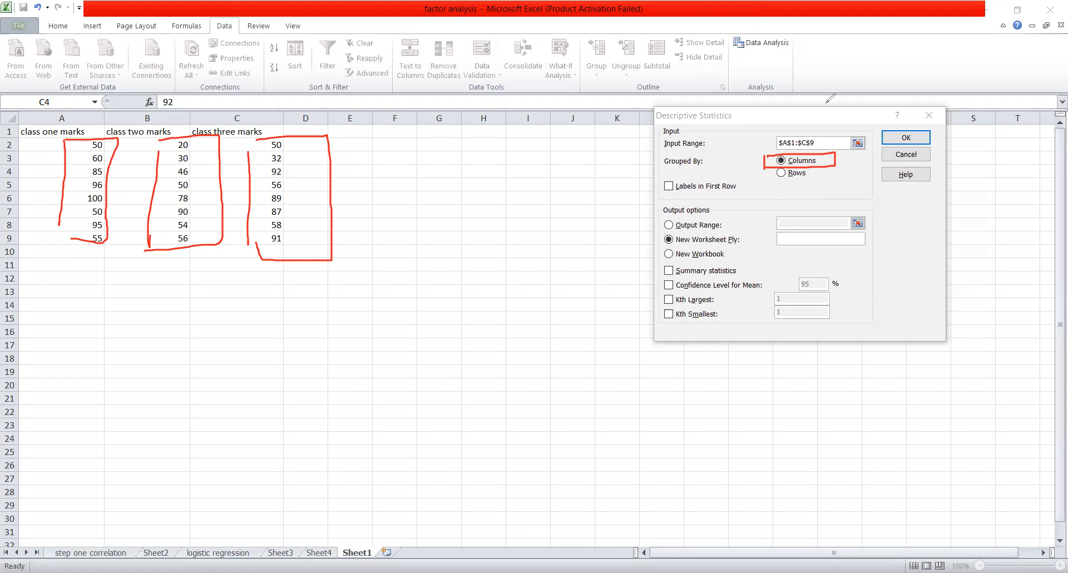
pyautogui.moveTo(749, 142); pyautogui.dragTo(755, 191)
pyautogui.moveTo(21, 143); pyautogui.dragTo(257, 137)
pyautogui.moveTo(26, 129); pyautogui.dragTo(26, 146)
pyautogui.moveTo(23, 128)
pyautogui.mouseDown()
pyautogui.moveTo(97, 130)
pyautogui.moveTo(84, 141)
pyautogui.moveTo(161, 116)
pyautogui.moveTo(187, 137)
pyautogui.moveTo(288, 125)
pyautogui.moveTo(287, 136)
pyautogui.moveTo(214, 137)
pyautogui.mouseUp()
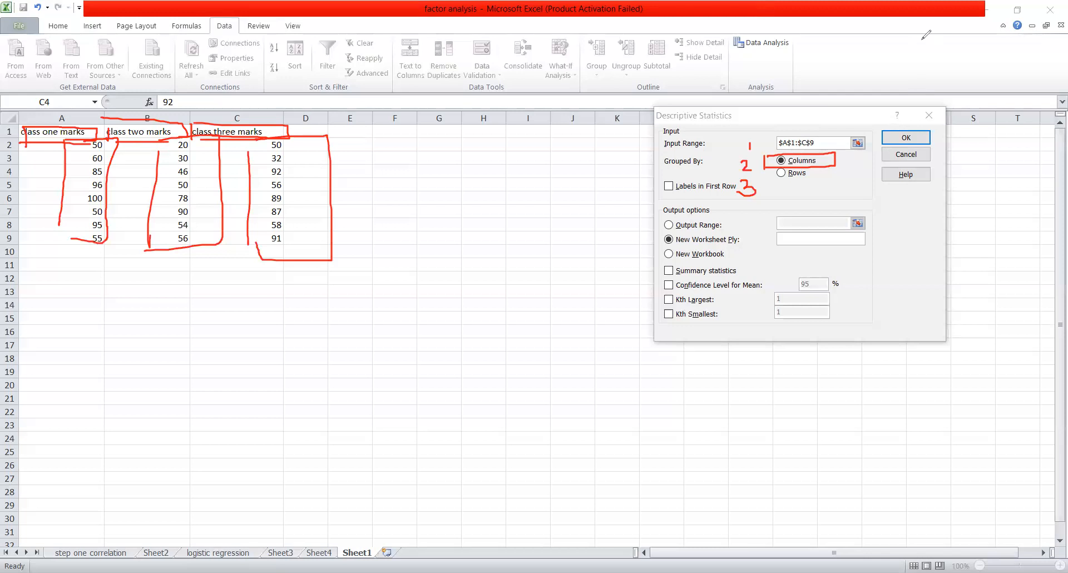
pyautogui.click(931, 58)
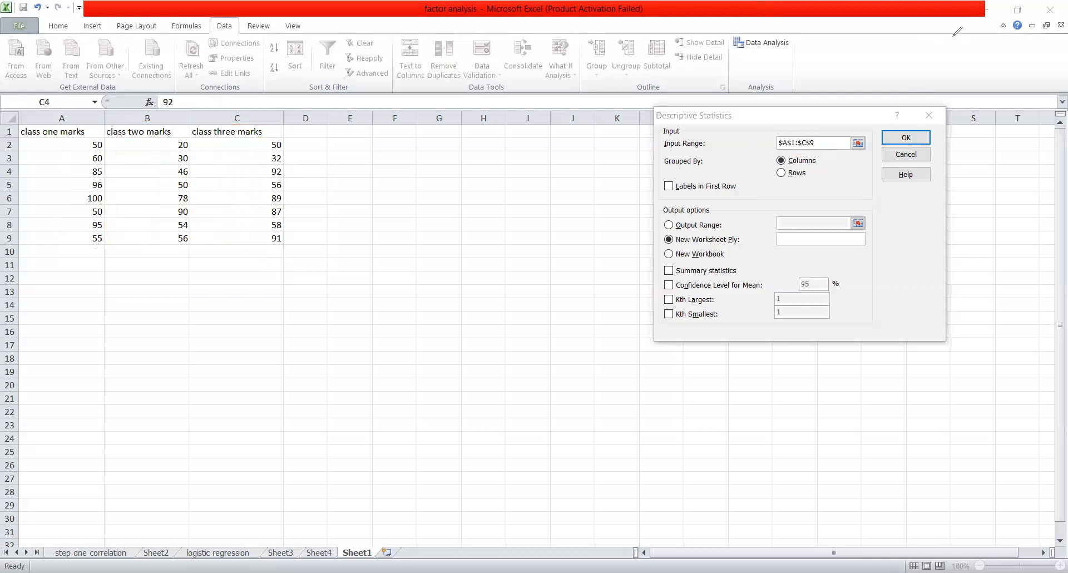
# Mark the first row of the Descriptive Statistics input range as labels
pyautogui.click(669, 187)
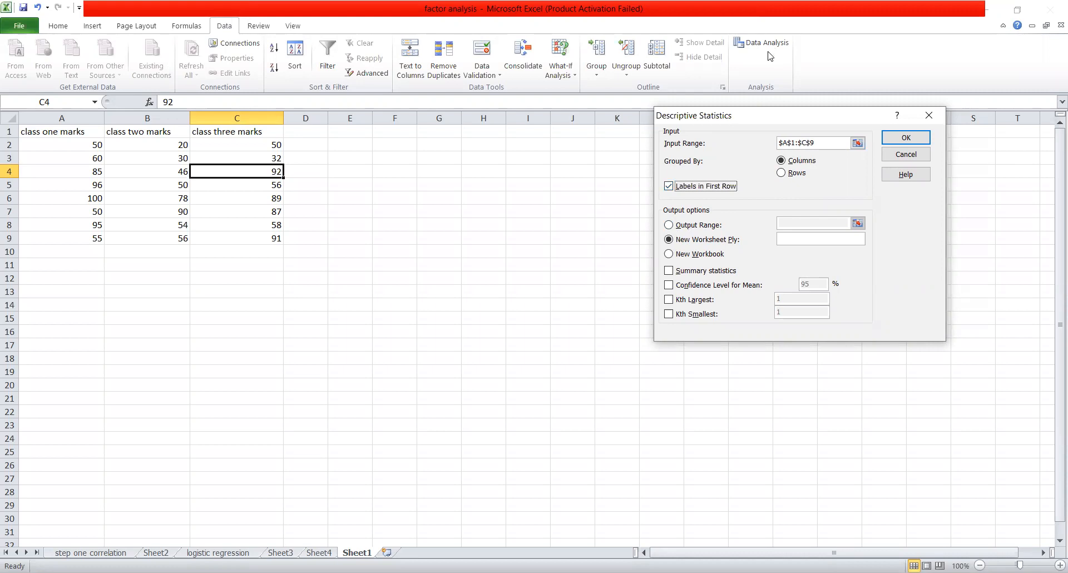
pyautogui.click(560, 517)
pyautogui.moveTo(712, 210)
pyautogui.mouseDown()
pyautogui.moveTo(661, 214)
pyautogui.moveTo(670, 234)
pyautogui.moveTo(737, 233)
pyautogui.moveTo(676, 209)
pyautogui.mouseUp()
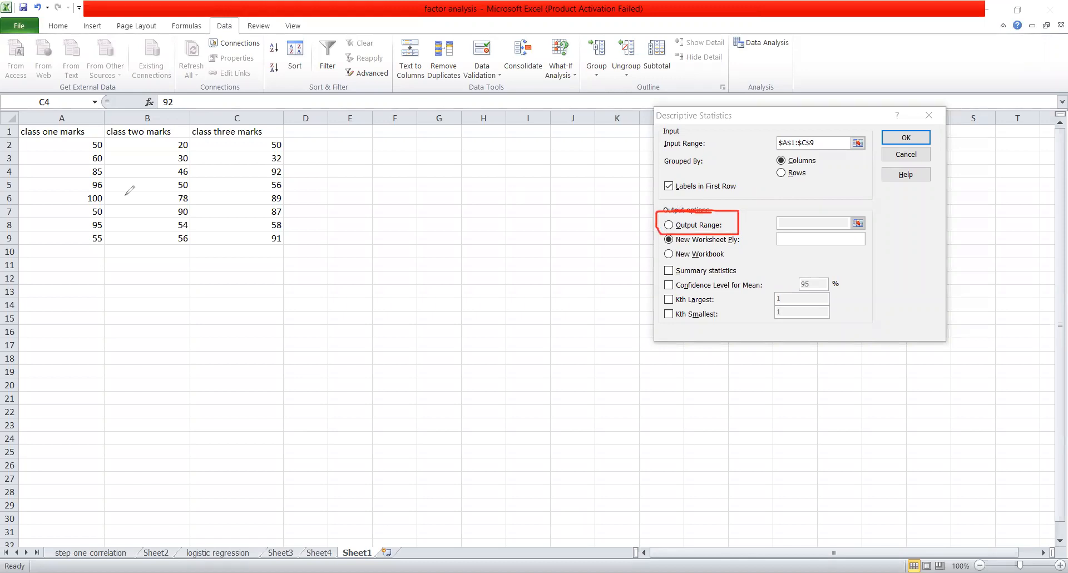
pyautogui.moveTo(26, 128)
pyautogui.mouseDown()
pyautogui.moveTo(282, 133)
pyautogui.moveTo(308, 229)
pyautogui.moveTo(52, 172)
pyautogui.moveTo(50, 143)
pyautogui.mouseUp()
pyautogui.moveTo(404, 232)
pyautogui.mouseDown()
pyautogui.moveTo(396, 197)
pyautogui.moveTo(423, 209)
pyautogui.moveTo(440, 191)
pyautogui.moveTo(455, 255)
pyautogui.moveTo(488, 198)
pyautogui.moveTo(504, 235)
pyautogui.moveTo(505, 206)
pyautogui.mouseUp()
pyautogui.moveTo(462, 128)
pyautogui.mouseDown()
pyautogui.moveTo(459, 150)
pyautogui.moveTo(511, 143)
pyautogui.moveTo(480, 145)
pyautogui.mouseUp()
pyautogui.moveTo(345, 151)
pyautogui.mouseDown()
pyautogui.moveTo(404, 131)
pyautogui.moveTo(350, 139)
pyautogui.mouseUp()
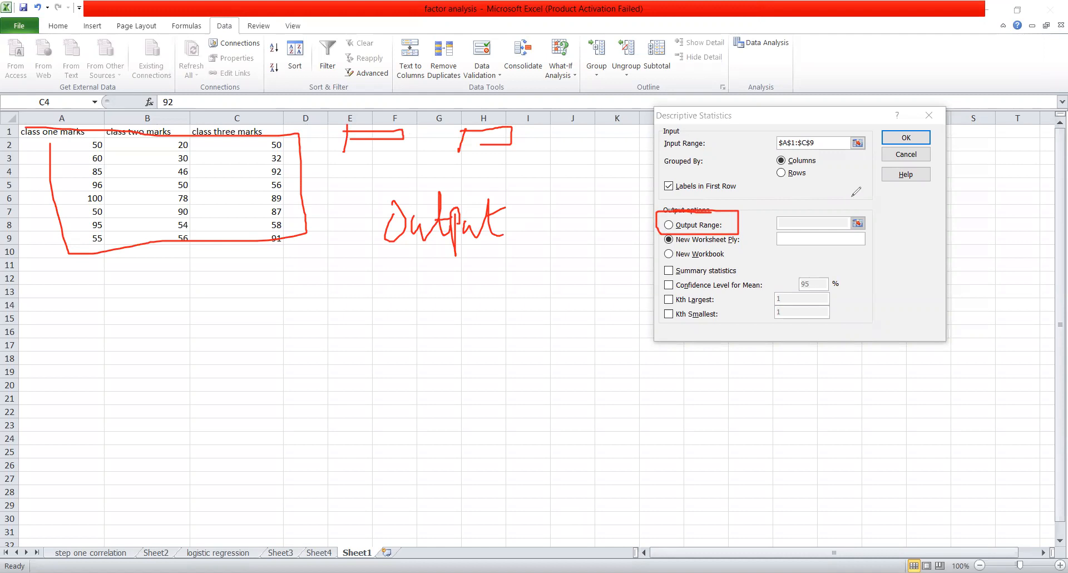
pyautogui.click(940, 40)
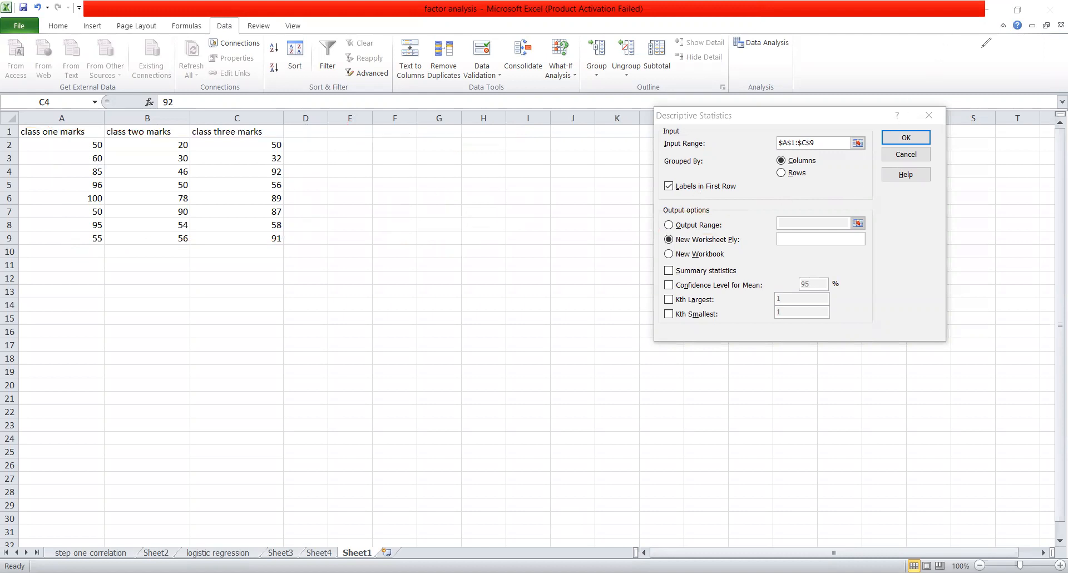
# Generate the summary statistics on the current sheet with the output range starting at E1
pyautogui.click(669, 226)
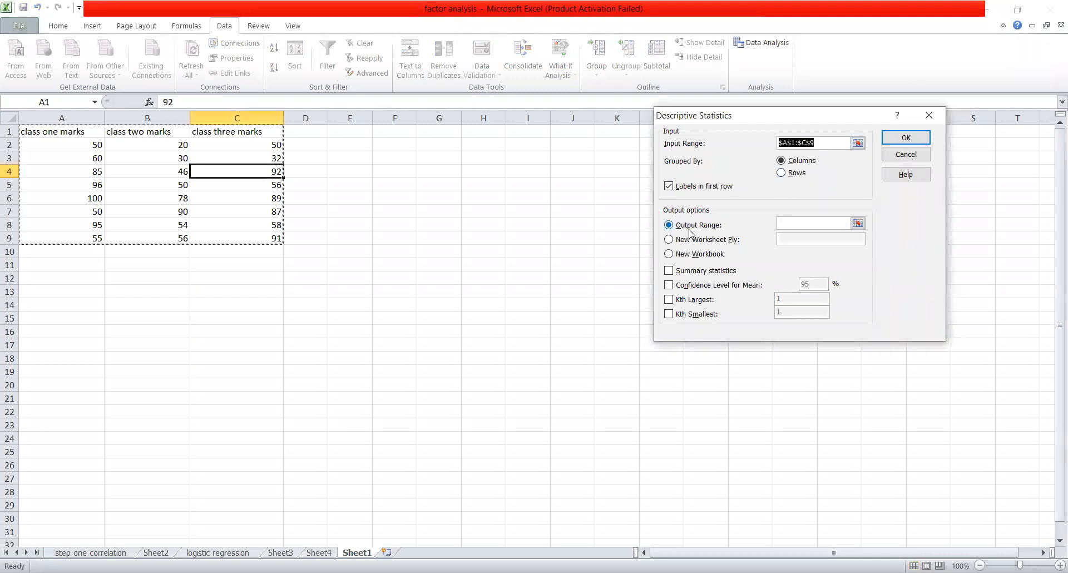
pyautogui.click(802, 224)
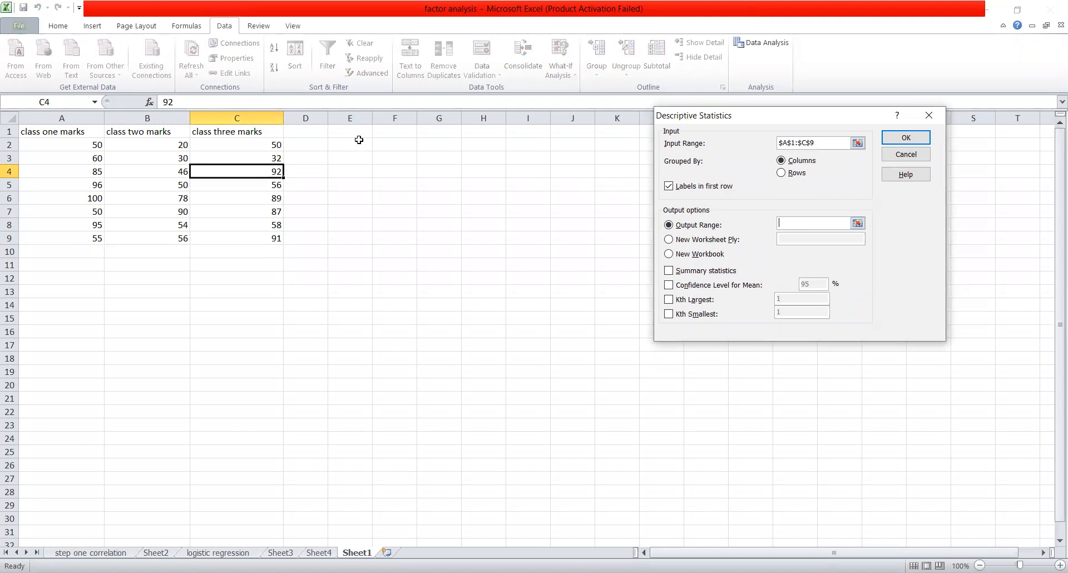
pyautogui.click(355, 134)
pyautogui.click(669, 271)
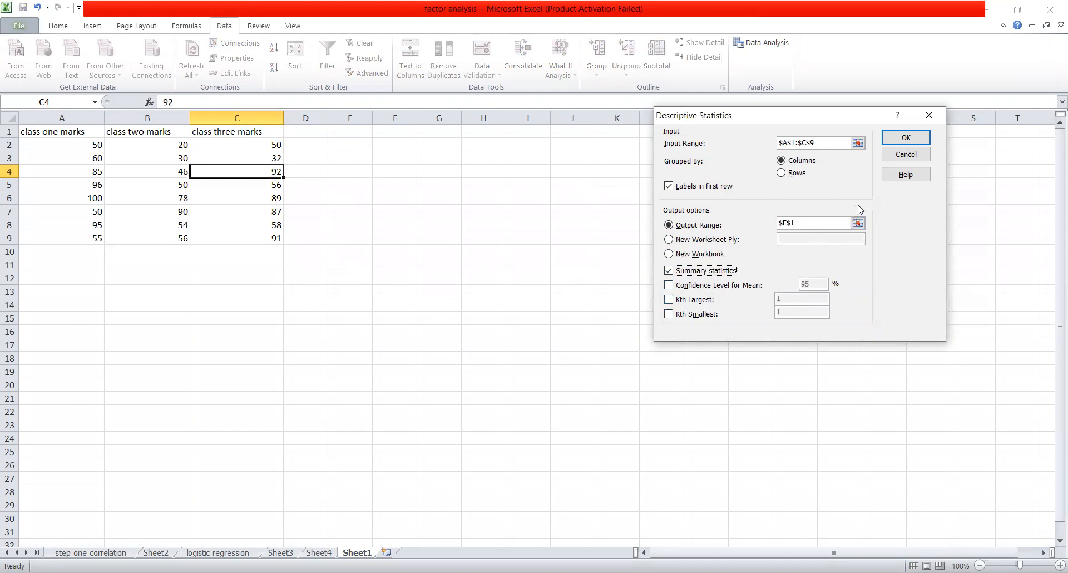
pyautogui.click(903, 139)
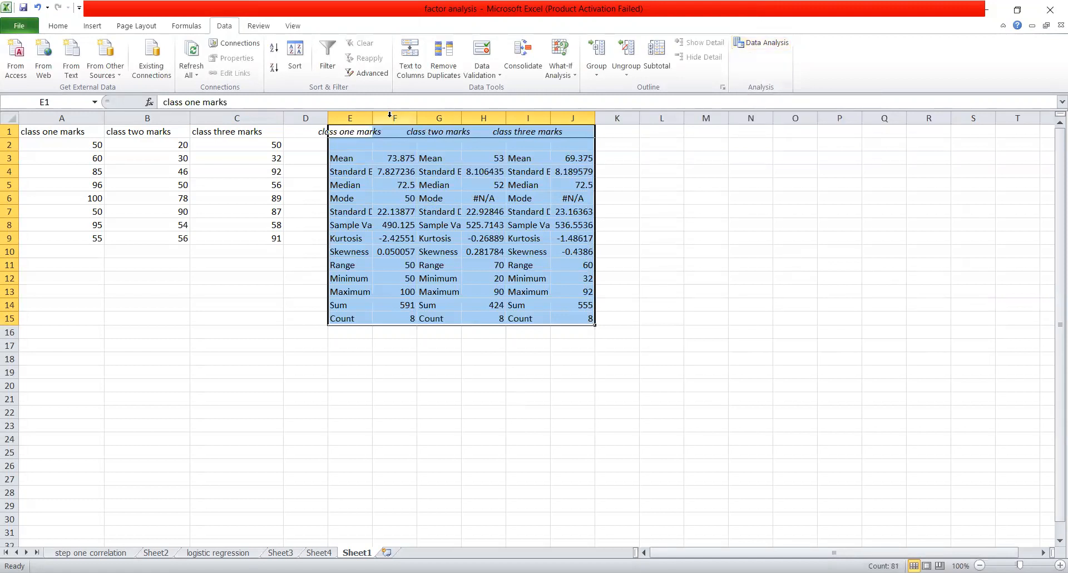
# Widen the columns of the statistics output in E to J so the labels and values fit
pyautogui.moveTo(372, 118); pyautogui.dragTo(453, 135)
pyautogui.moveTo(534, 117); pyautogui.dragTo(605, 118)
pyautogui.moveTo(695, 118); pyautogui.dragTo(885, 118)
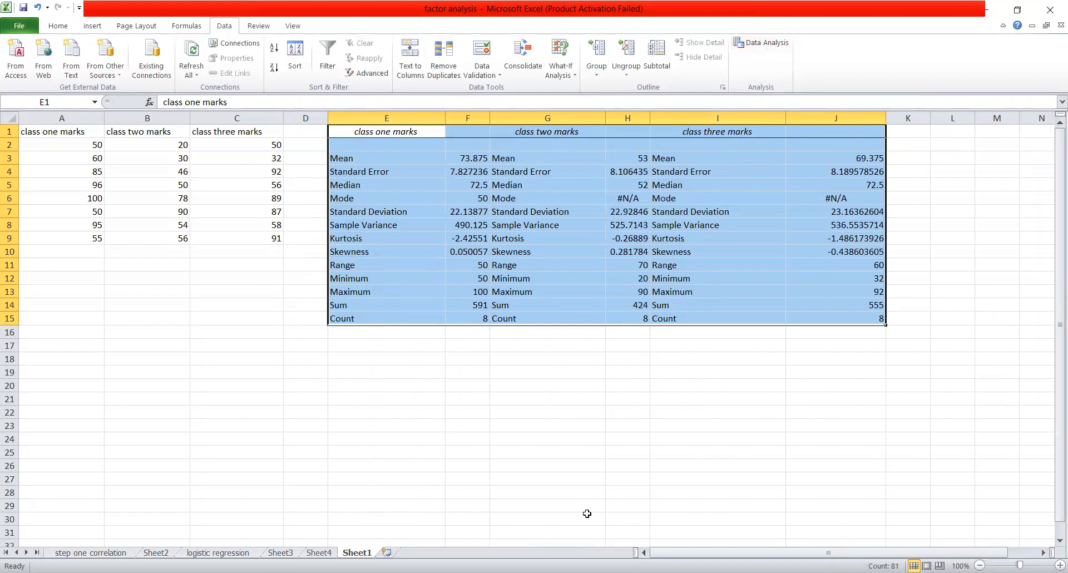
pyautogui.hotkey('ctrl', 'alt', 'd')
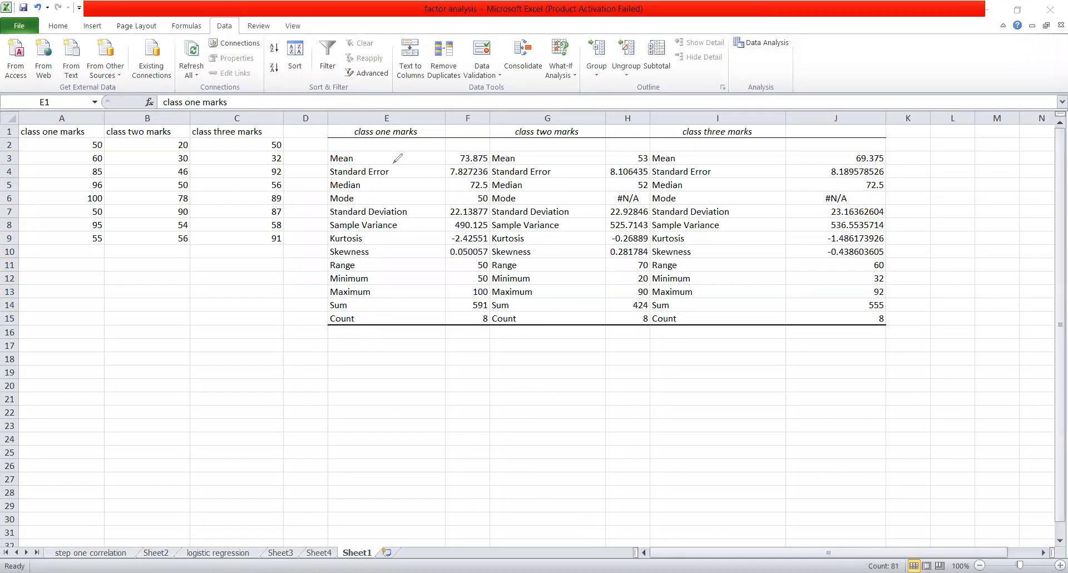
pyautogui.moveTo(374, 158); pyautogui.dragTo(417, 149)
pyautogui.moveTo(371, 188)
pyautogui.mouseDown()
pyautogui.moveTo(418, 177)
pyautogui.moveTo(472, 205)
pyautogui.mouseUp()
pyautogui.moveTo(382, 237)
pyautogui.mouseDown()
pyautogui.moveTo(437, 234)
pyautogui.moveTo(427, 222)
pyautogui.mouseUp()
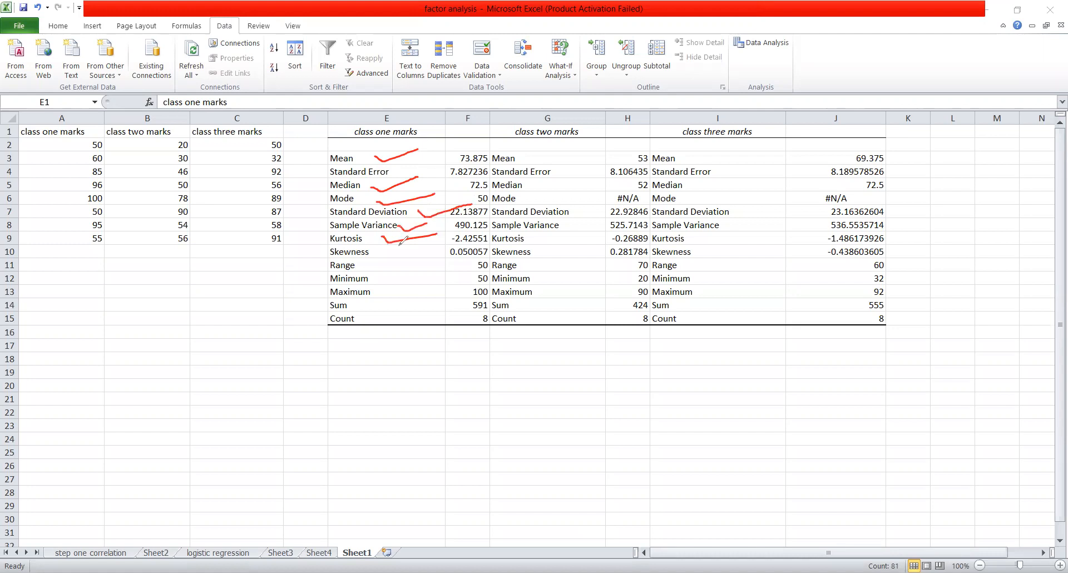
pyautogui.moveTo(392, 254); pyautogui.dragTo(440, 246)
pyautogui.moveTo(371, 264); pyautogui.dragTo(440, 261)
pyautogui.moveTo(382, 276)
pyautogui.mouseDown()
pyautogui.moveTo(438, 274)
pyautogui.moveTo(411, 293)
pyautogui.moveTo(443, 280)
pyautogui.mouseUp()
pyautogui.moveTo(395, 305)
pyautogui.mouseDown()
pyautogui.moveTo(432, 297)
pyautogui.moveTo(409, 317)
pyautogui.moveTo(444, 310)
pyautogui.mouseUp()
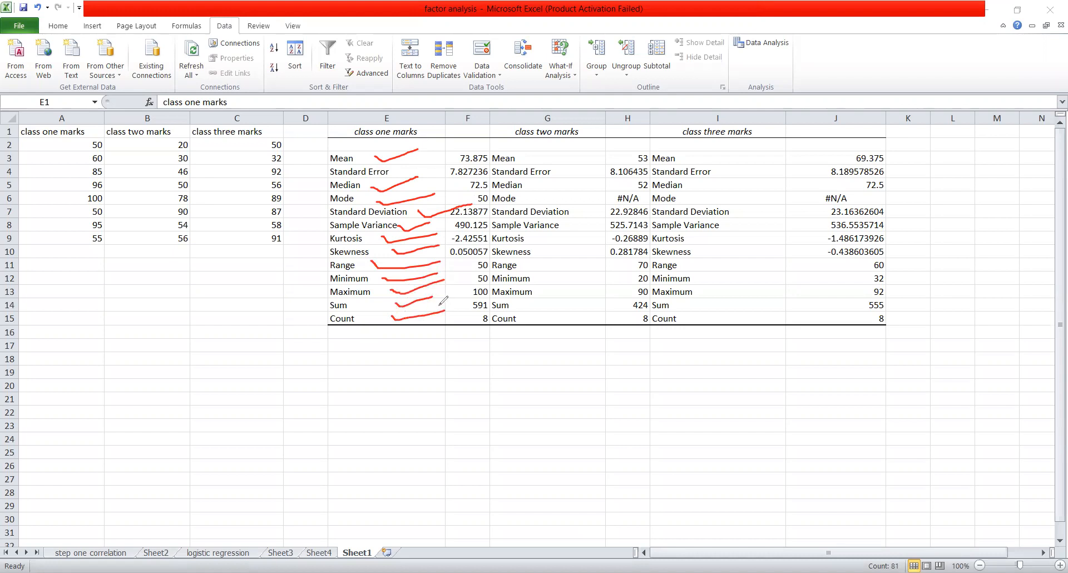
pyautogui.moveTo(401, 133)
pyautogui.mouseDown()
pyautogui.moveTo(401, 166)
pyautogui.moveTo(414, 168)
pyautogui.mouseUp()
pyautogui.moveTo(555, 140)
pyautogui.mouseDown()
pyautogui.moveTo(562, 165)
pyautogui.moveTo(575, 154)
pyautogui.mouseUp()
pyautogui.moveTo(749, 140); pyautogui.dragTo(760, 173)
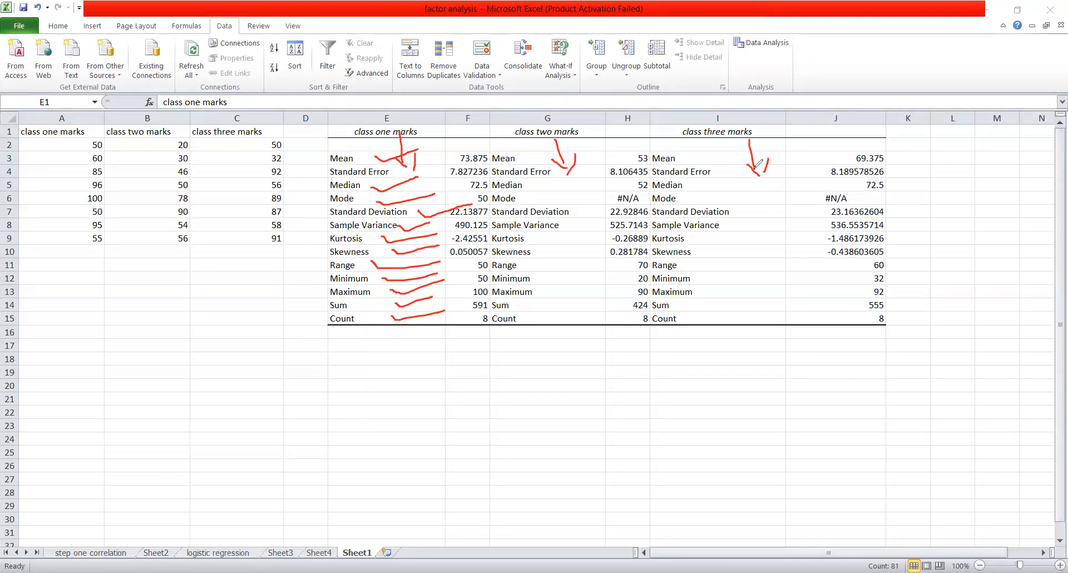
pyautogui.moveTo(636, 362)
pyautogui.mouseDown()
pyautogui.moveTo(642, 395)
pyautogui.moveTo(741, 374)
pyautogui.moveTo(779, 380)
pyautogui.moveTo(798, 353)
pyautogui.moveTo(886, 363)
pyautogui.moveTo(960, 350)
pyautogui.moveTo(996, 364)
pyautogui.mouseUp()
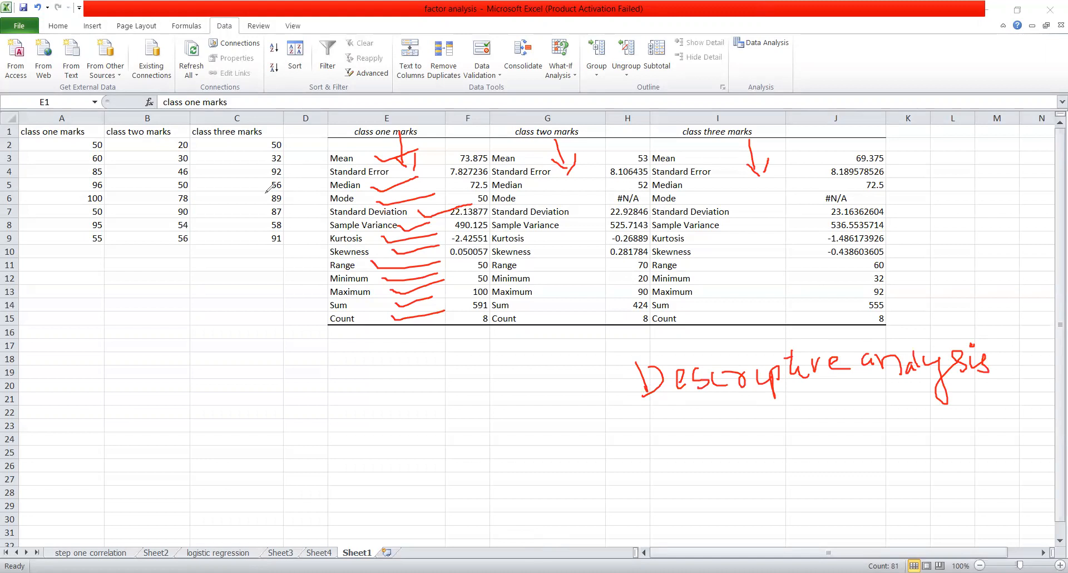
pyautogui.press('e')
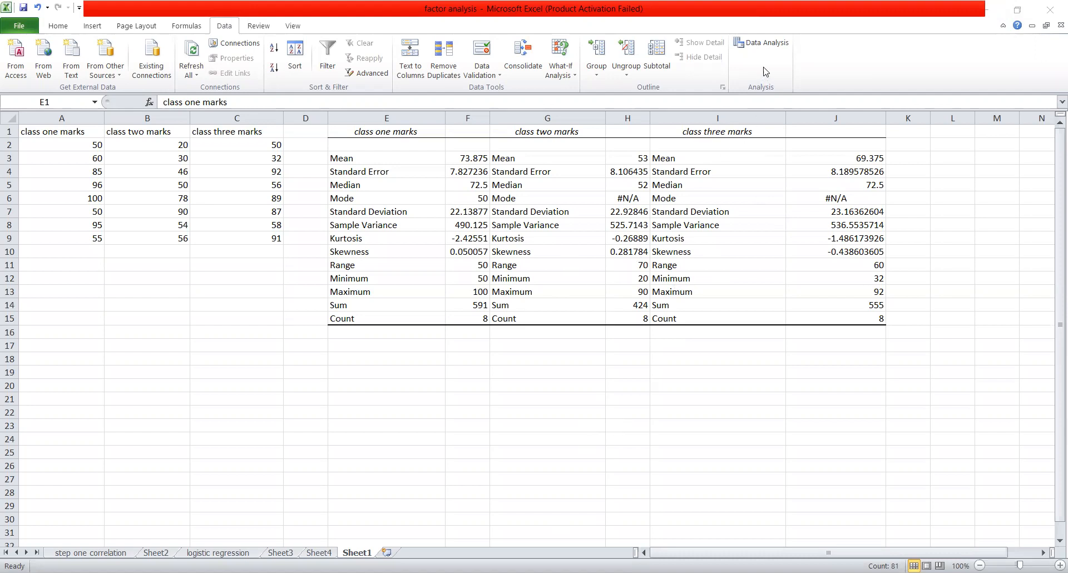
# Open the Correlation tool from the data analysis tools
pyautogui.click(765, 48)
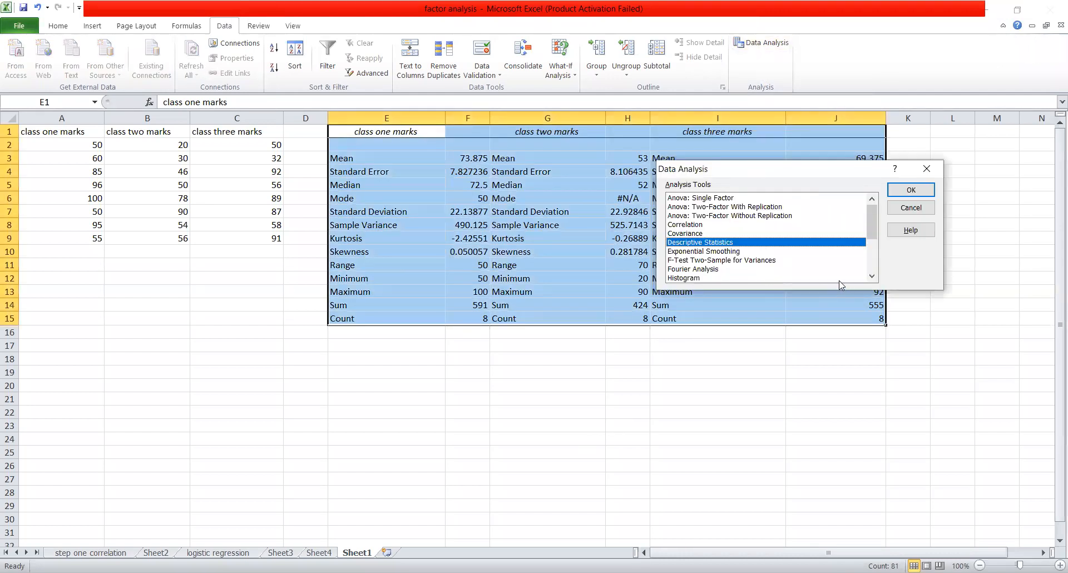
pyautogui.moveTo(871, 226)
pyautogui.mouseDown()
pyautogui.moveTo(873, 266)
pyautogui.moveTo(873, 228)
pyautogui.mouseUp()
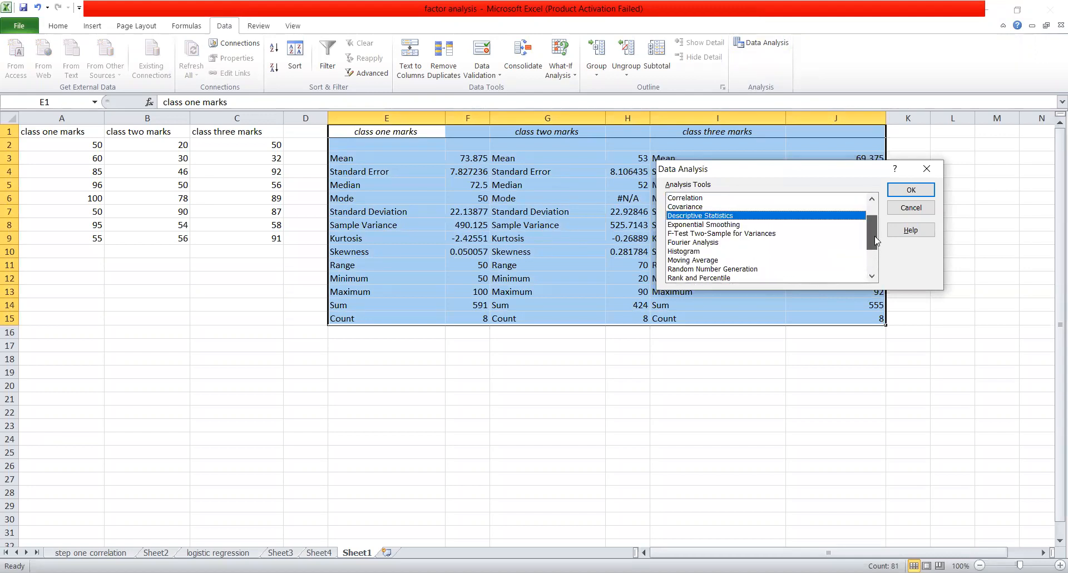
pyautogui.click(683, 198)
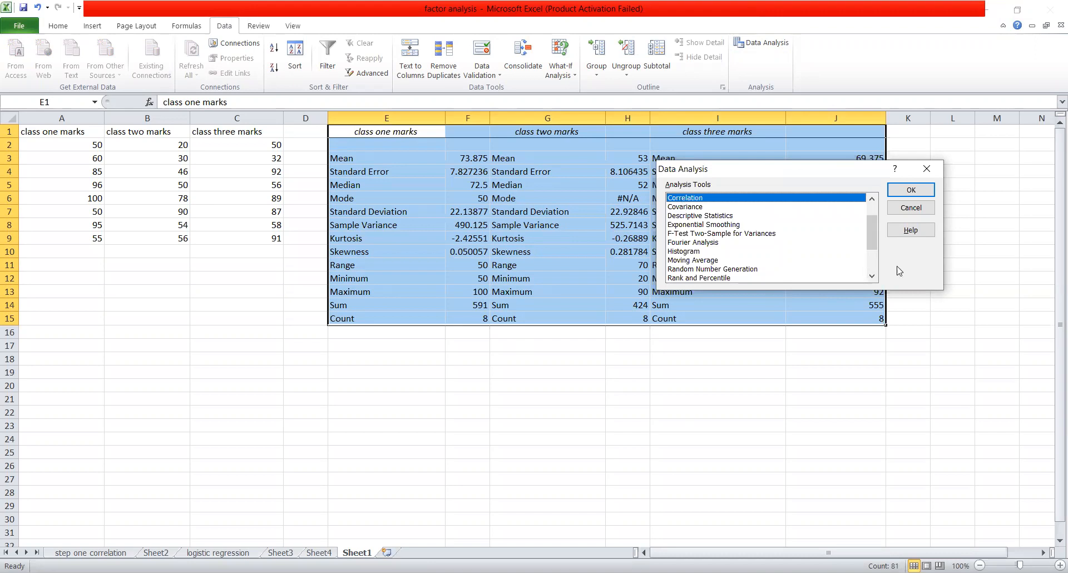
pyautogui.click(915, 191)
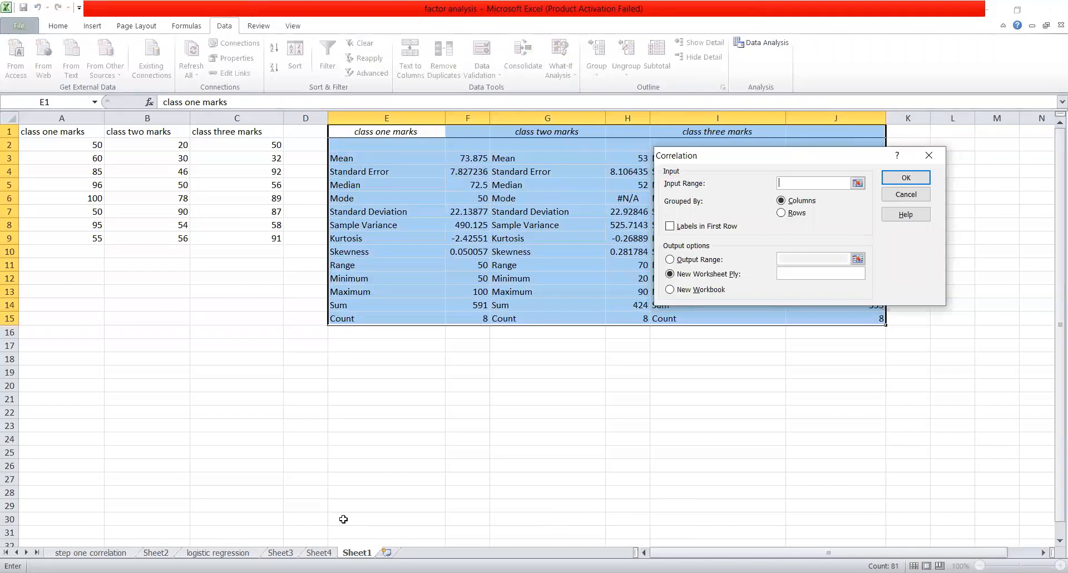
pyautogui.click(343, 519)
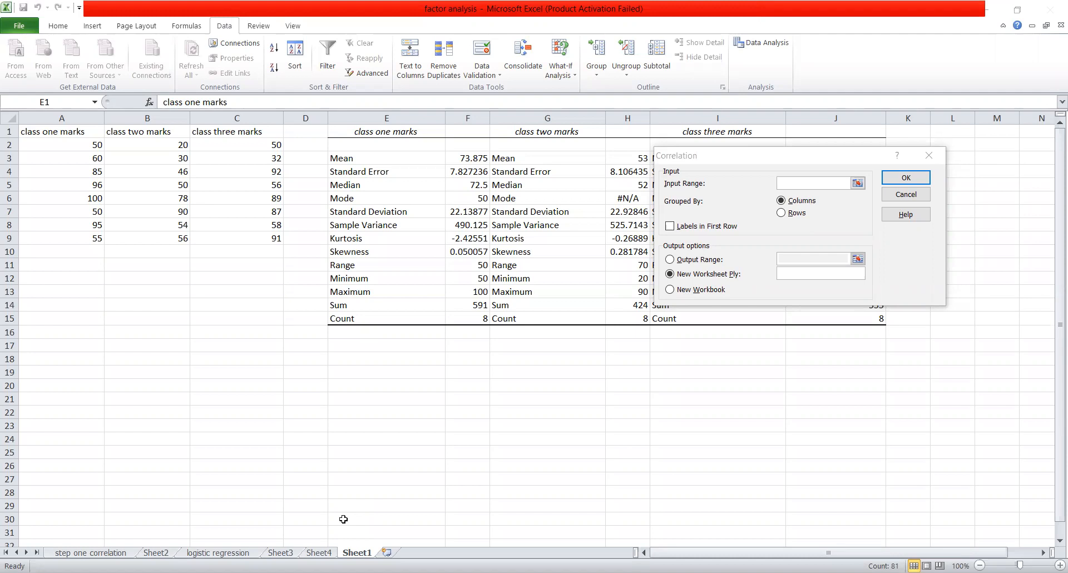
pyautogui.moveTo(79, 291)
pyautogui.mouseDown()
pyautogui.moveTo(97, 299)
pyautogui.moveTo(162, 287)
pyautogui.moveTo(175, 303)
pyautogui.mouseUp()
pyautogui.moveTo(192, 265)
pyautogui.mouseDown()
pyautogui.moveTo(216, 294)
pyautogui.moveTo(242, 294)
pyautogui.moveTo(254, 274)
pyautogui.mouseUp()
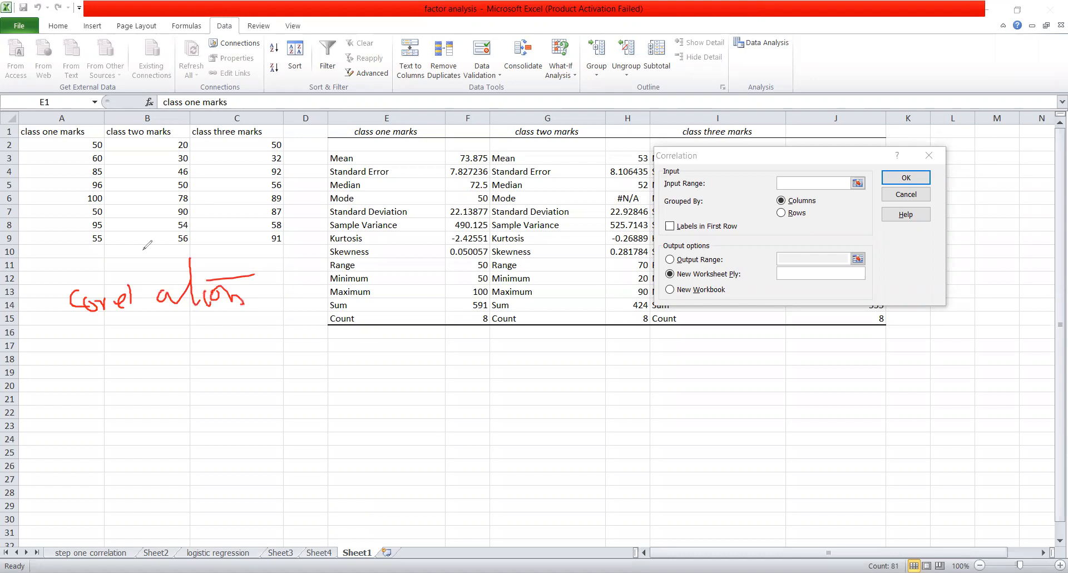
pyautogui.moveTo(110, 249); pyautogui.dragTo(110, 267)
pyautogui.moveTo(169, 250); pyautogui.dragTo(168, 263)
pyautogui.moveTo(243, 247); pyautogui.dragTo(244, 267)
pyautogui.moveTo(123, 139); pyautogui.dragTo(159, 141)
pyautogui.moveTo(227, 140); pyautogui.dragTo(249, 142)
pyautogui.moveTo(58, 136); pyautogui.dragTo(77, 138)
pyautogui.press('e')
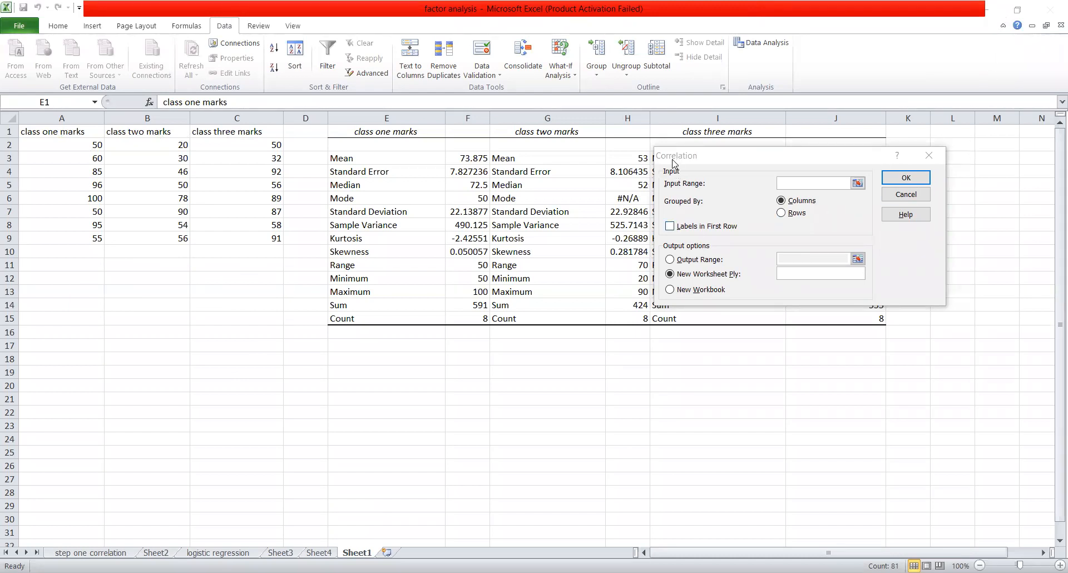
# Restart the Correlation tool, set its input range to A1:C9 and treat the first row as labels
pyautogui.click(906, 195)
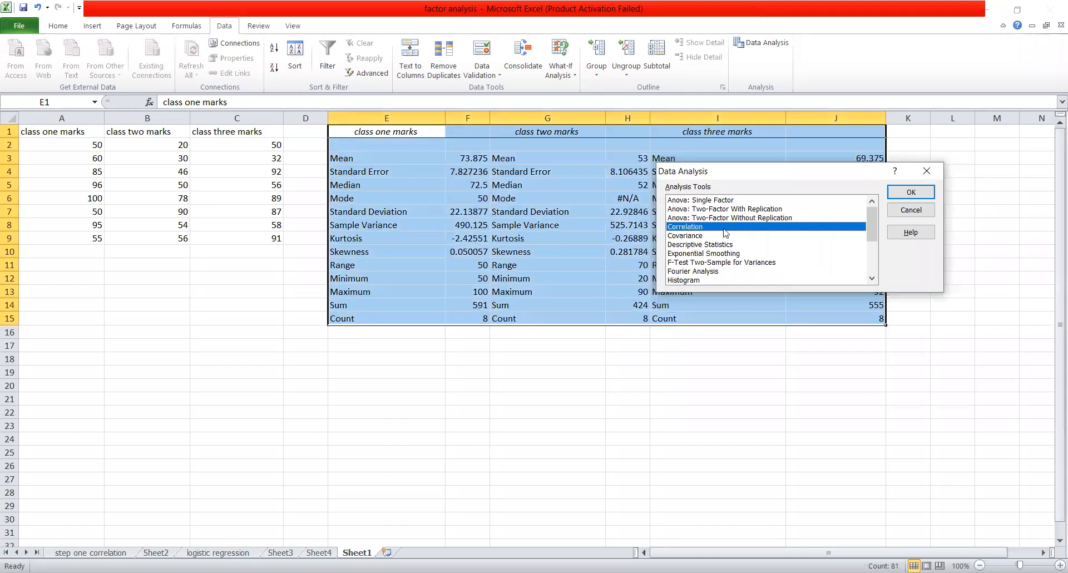
pyautogui.click(926, 195)
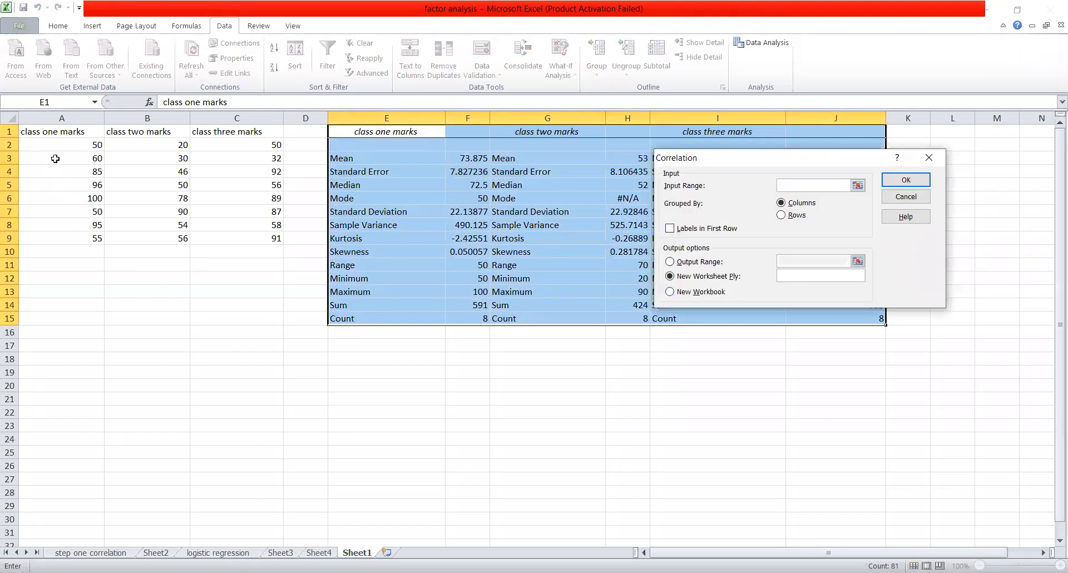
pyautogui.moveTo(49, 132); pyautogui.dragTo(272, 239)
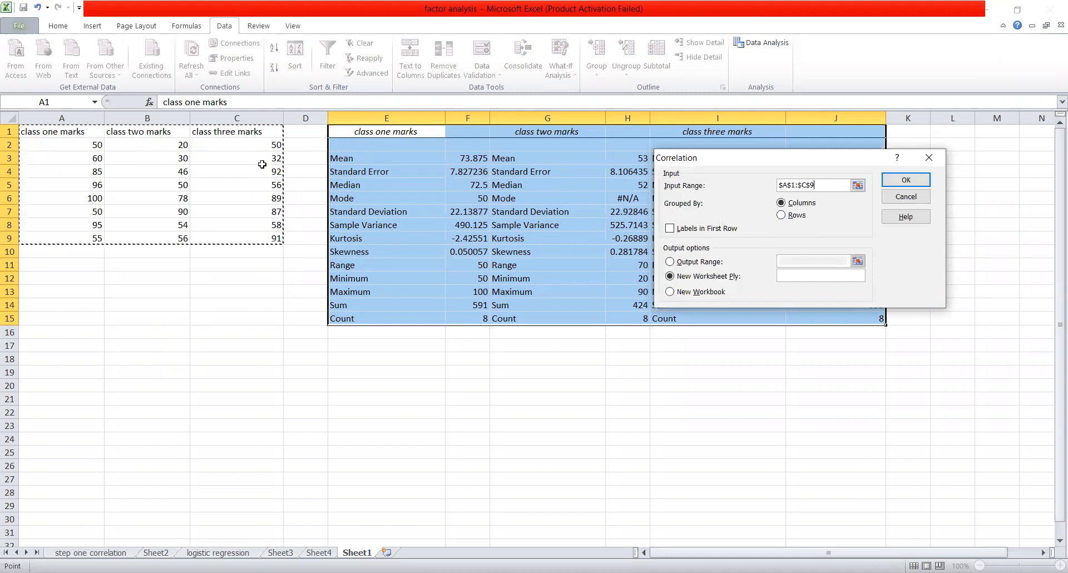
pyautogui.click(670, 232)
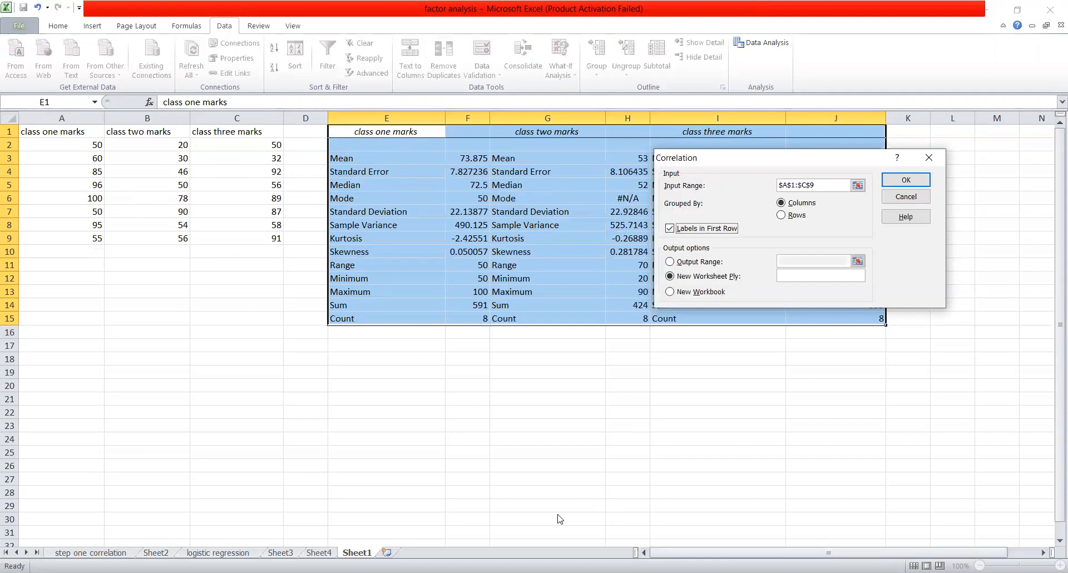
pyautogui.moveTo(362, 145); pyautogui.dragTo(589, 141)
pyautogui.moveTo(693, 143); pyautogui.dragTo(770, 139)
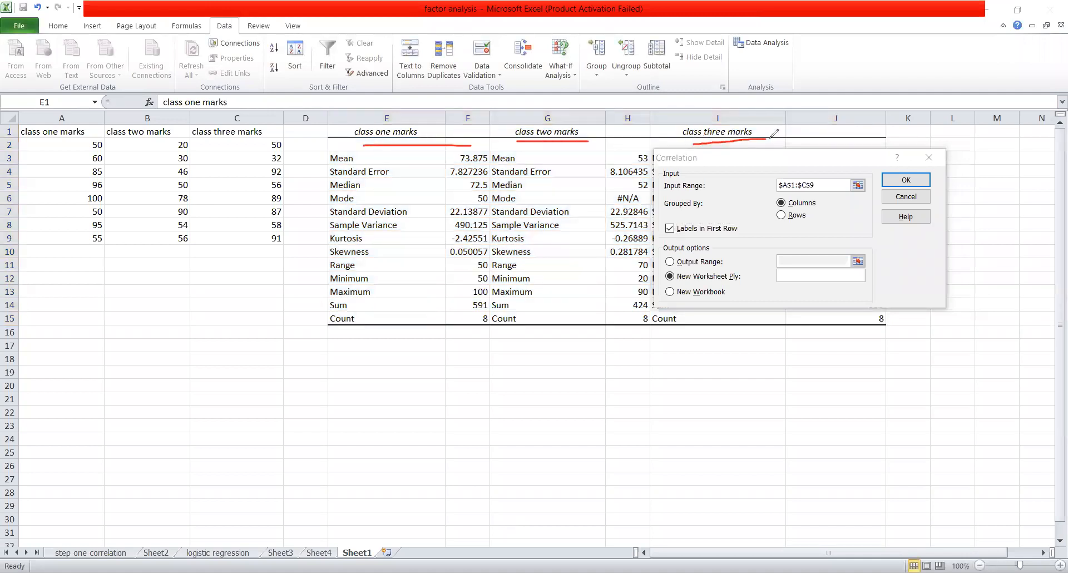
pyautogui.moveTo(528, 140); pyautogui.dragTo(517, 142)
pyautogui.moveTo(408, 144); pyautogui.dragTo(434, 149)
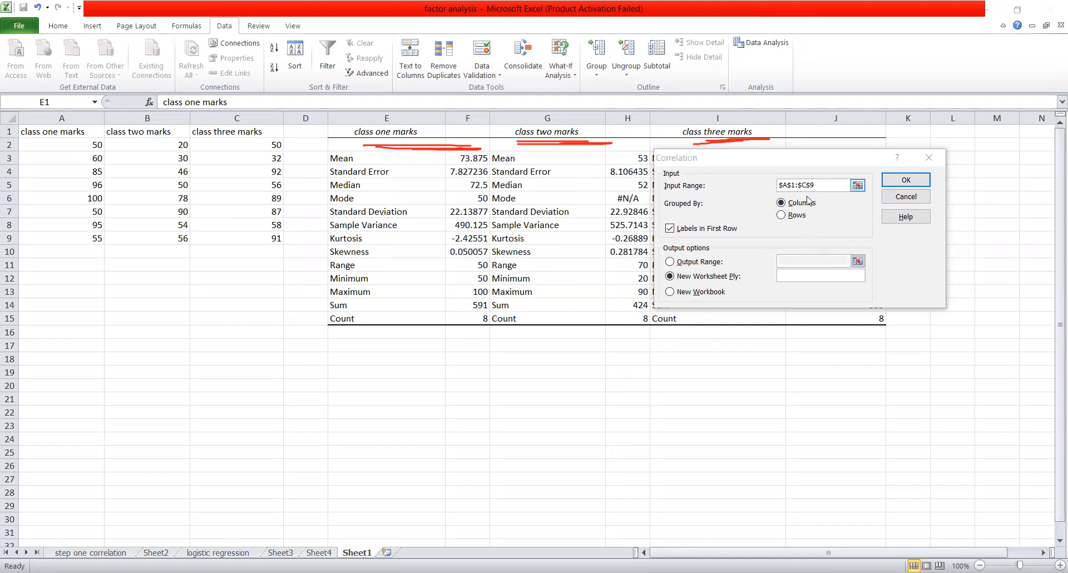
# Generate the correlation matrix on the current sheet with the output range starting at A18
pyautogui.click(670, 263)
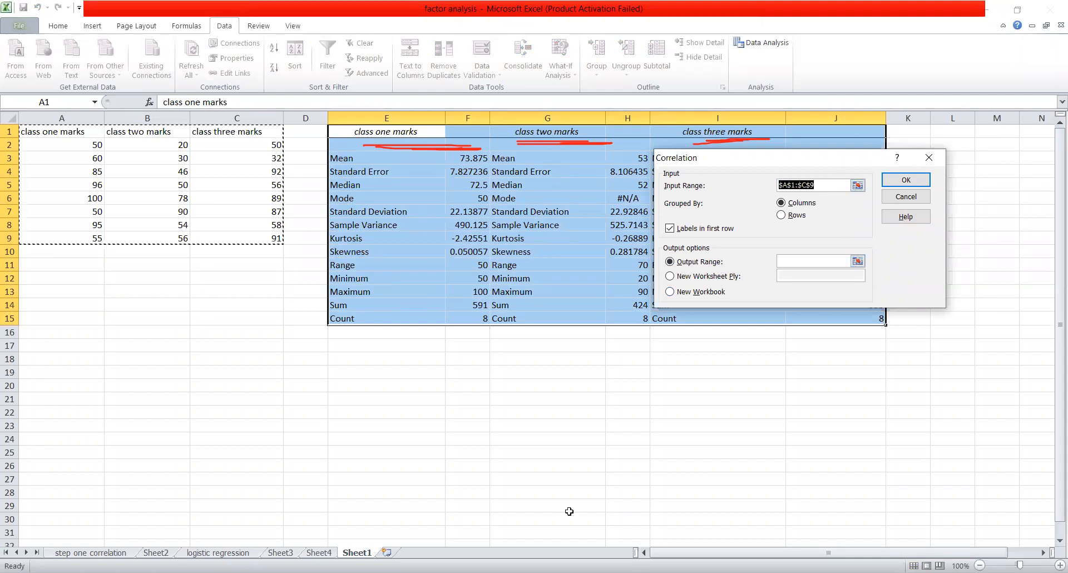
pyautogui.moveTo(329, 121)
pyautogui.mouseDown()
pyautogui.moveTo(321, 277)
pyautogui.moveTo(886, 317)
pyautogui.moveTo(973, 205)
pyautogui.moveTo(962, 122)
pyautogui.moveTo(367, 121)
pyautogui.mouseUp()
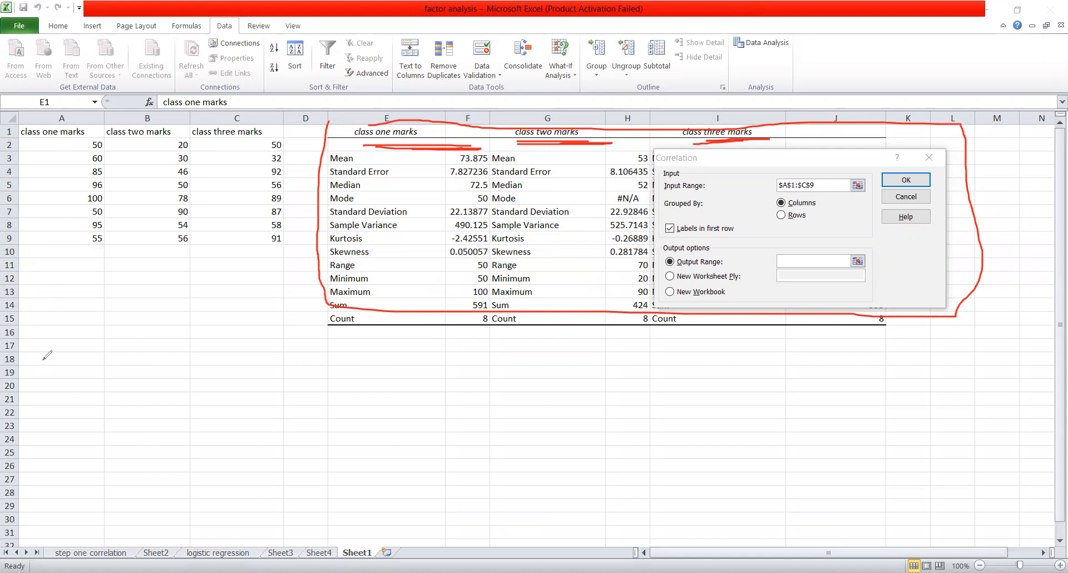
pyautogui.moveTo(28, 339)
pyautogui.mouseDown()
pyautogui.moveTo(109, 336)
pyautogui.moveTo(69, 371)
pyautogui.moveTo(7, 372)
pyautogui.mouseUp()
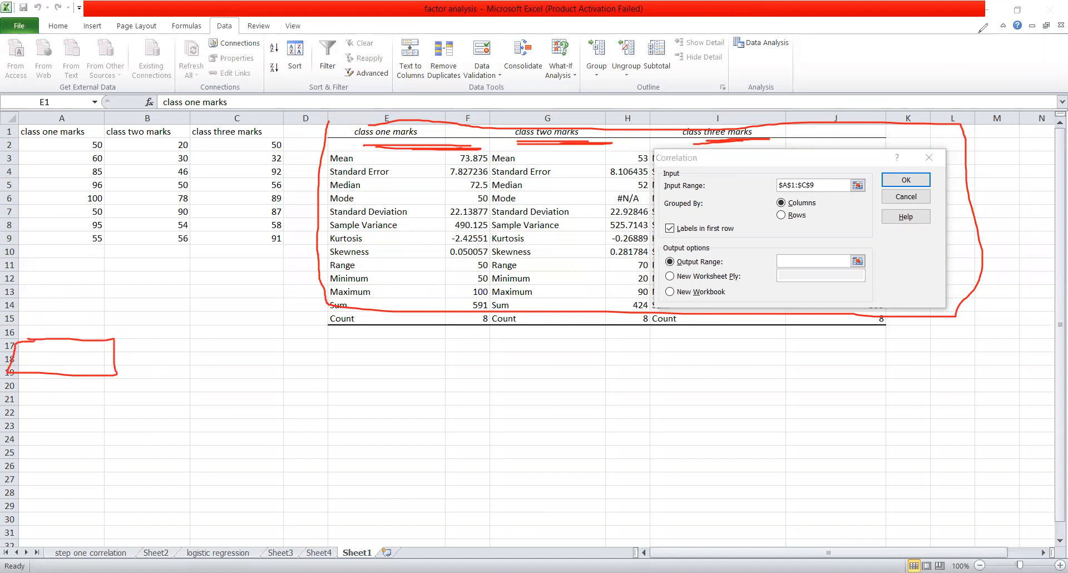
pyautogui.press('e')
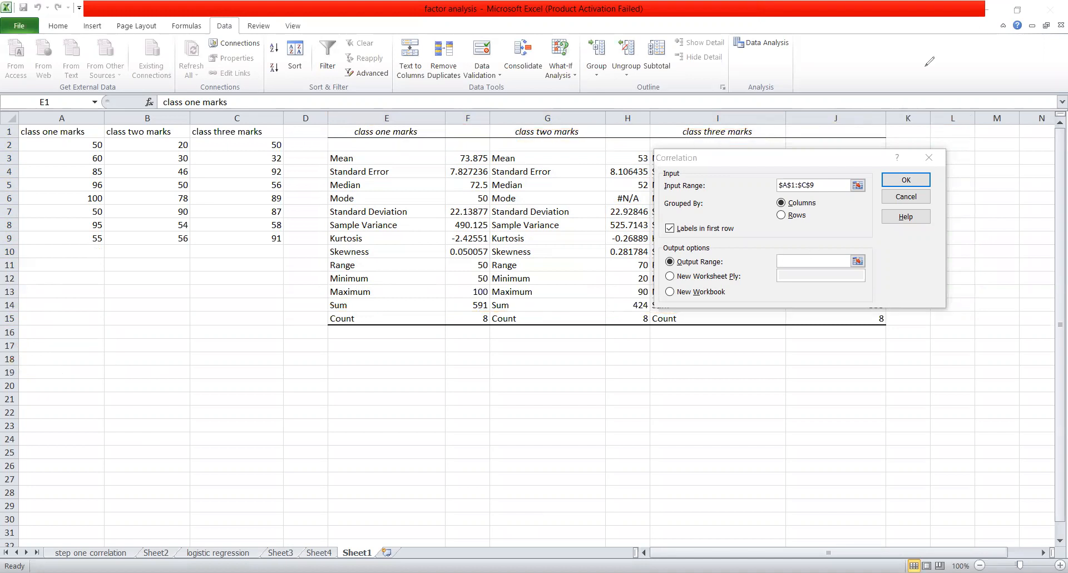
pyautogui.click(799, 262)
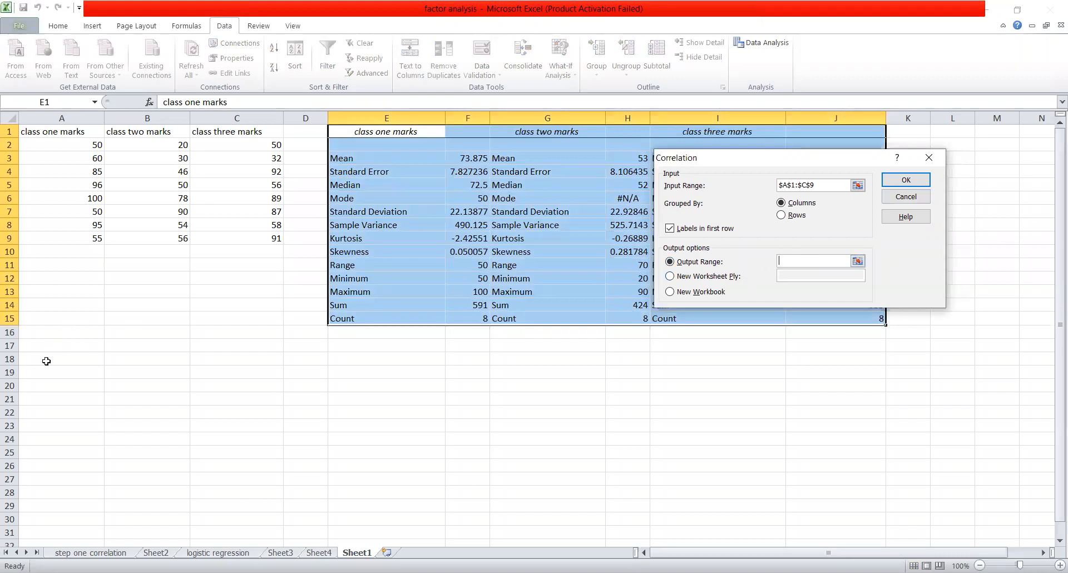
pyautogui.click(46, 359)
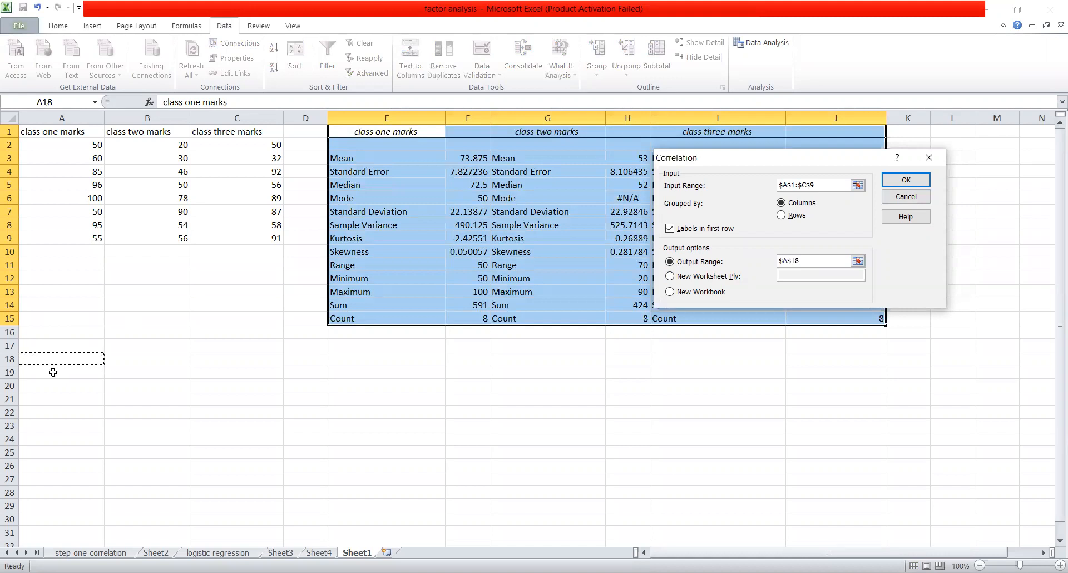
pyautogui.click(905, 179)
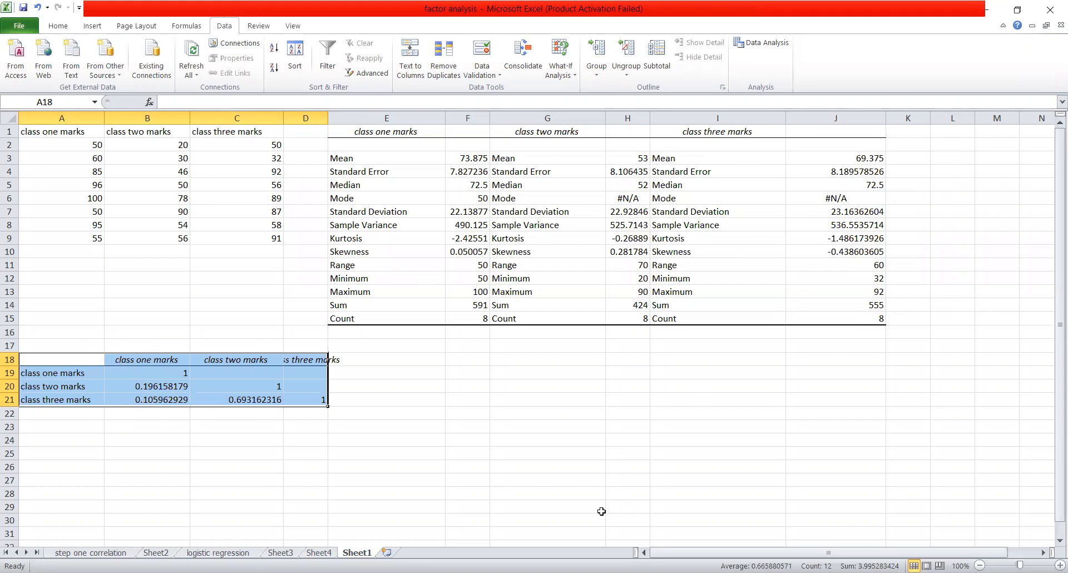
# Examine the correlation coefficients between the three classes' marks in the matrix
pyautogui.hotkey('ctrl', 'shift', 'd')
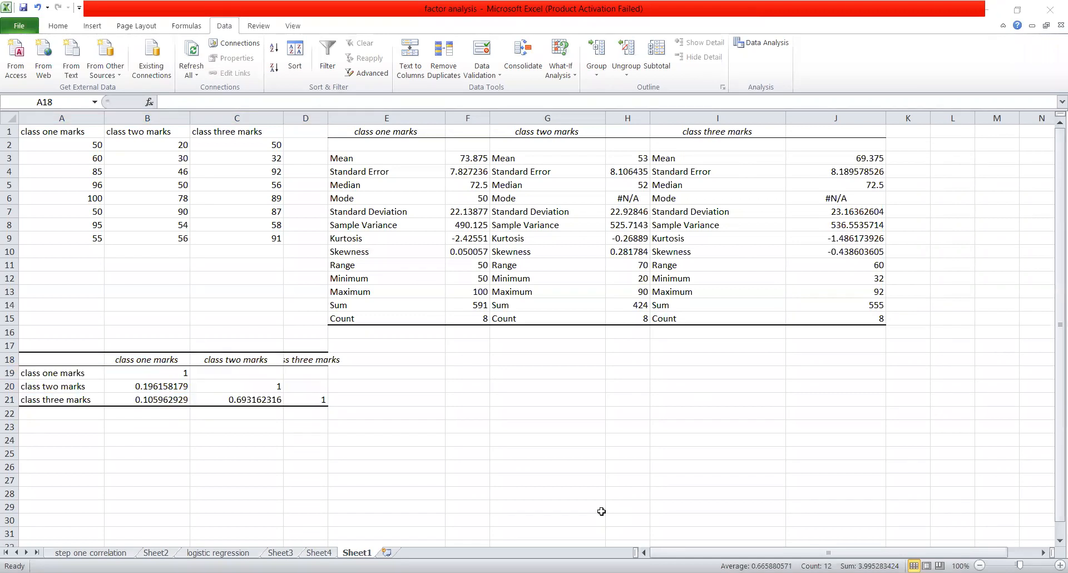
pyautogui.moveTo(94, 313)
pyautogui.mouseDown()
pyautogui.moveTo(74, 333)
pyautogui.moveTo(142, 314)
pyautogui.moveTo(189, 325)
pyautogui.moveTo(205, 294)
pyautogui.moveTo(223, 320)
pyautogui.moveTo(254, 328)
pyautogui.mouseUp()
pyautogui.moveTo(202, 303); pyautogui.dragTo(266, 291)
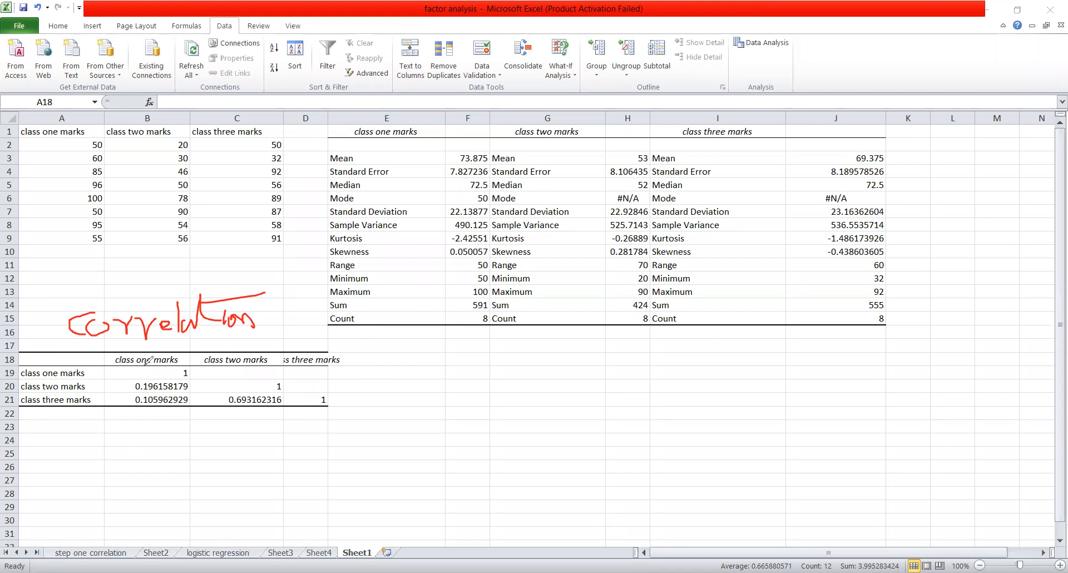
pyautogui.moveTo(91, 375)
pyautogui.mouseDown()
pyautogui.moveTo(158, 370)
pyautogui.moveTo(150, 377)
pyautogui.mouseUp()
pyautogui.moveTo(220, 363); pyautogui.dragTo(169, 379)
pyautogui.moveTo(265, 380)
pyautogui.mouseDown()
pyautogui.moveTo(294, 390)
pyautogui.moveTo(261, 393)
pyautogui.moveTo(303, 410)
pyautogui.moveTo(377, 397)
pyautogui.moveTo(315, 423)
pyautogui.mouseUp()
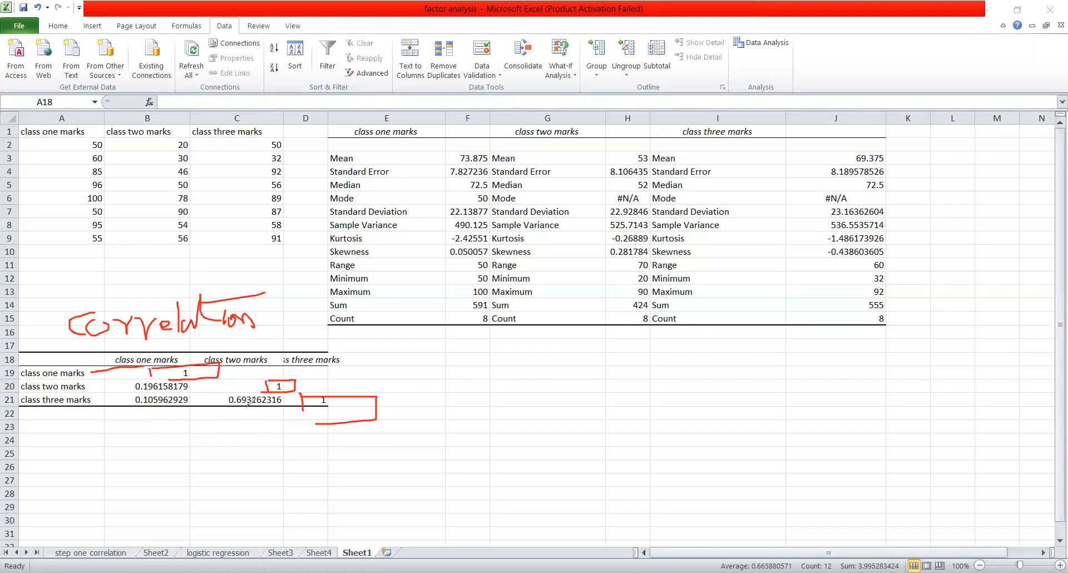
pyautogui.moveTo(246, 407)
pyautogui.mouseDown()
pyautogui.moveTo(261, 408)
pyautogui.moveTo(250, 415)
pyautogui.mouseUp()
pyautogui.moveTo(262, 409)
pyautogui.mouseDown()
pyautogui.moveTo(273, 413)
pyautogui.moveTo(272, 392)
pyautogui.mouseUp()
pyautogui.moveTo(198, 381)
pyautogui.mouseDown()
pyautogui.moveTo(231, 392)
pyautogui.moveTo(178, 420)
pyautogui.moveTo(233, 414)
pyautogui.mouseUp()
pyautogui.moveTo(251, 376)
pyautogui.mouseDown()
pyautogui.moveTo(368, 373)
pyautogui.moveTo(391, 394)
pyautogui.moveTo(418, 395)
pyautogui.mouseUp()
pyautogui.moveTo(433, 380); pyautogui.dragTo(536, 413)
pyautogui.moveTo(160, 406)
pyautogui.mouseDown()
pyautogui.moveTo(139, 450)
pyautogui.moveTo(153, 436)
pyautogui.moveTo(179, 439)
pyautogui.moveTo(210, 476)
pyautogui.mouseUp()
pyautogui.click(198, 469)
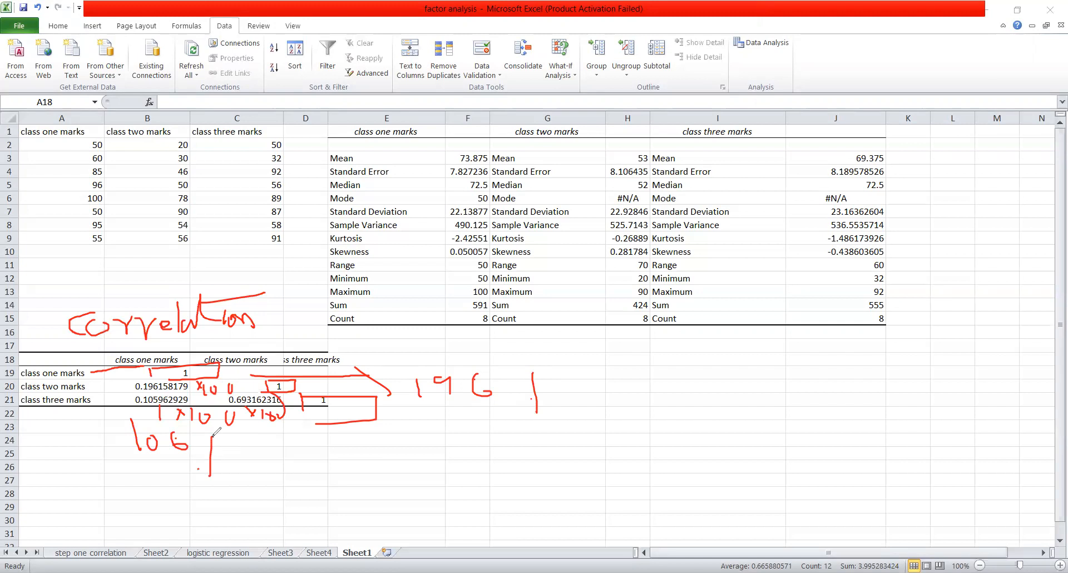
pyautogui.moveTo(250, 431)
pyautogui.mouseDown()
pyautogui.moveTo(240, 465)
pyautogui.moveTo(307, 472)
pyautogui.mouseUp()
pyautogui.moveTo(337, 443); pyautogui.dragTo(334, 488)
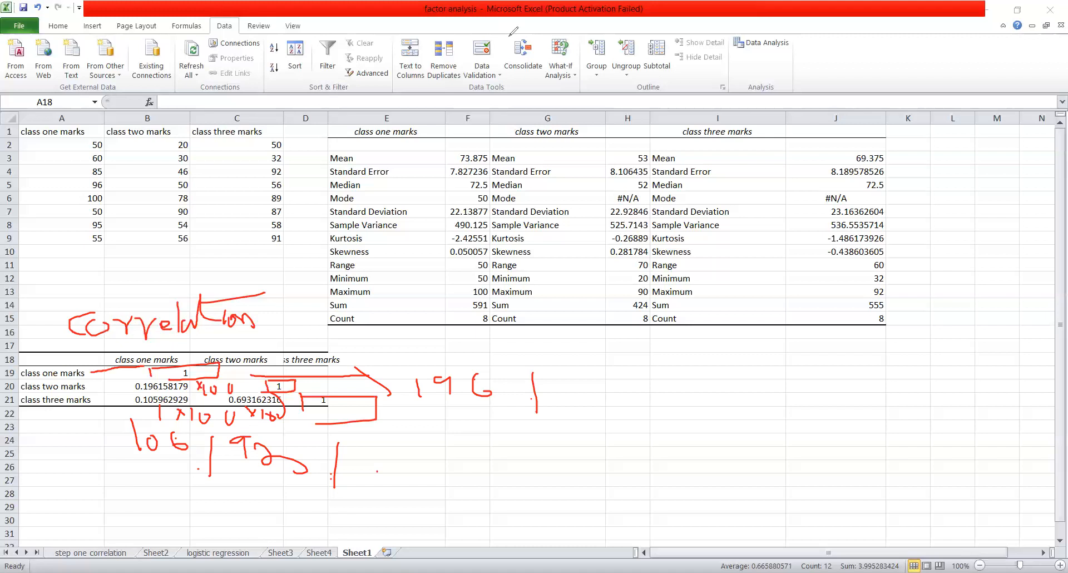
pyautogui.click(959, 46)
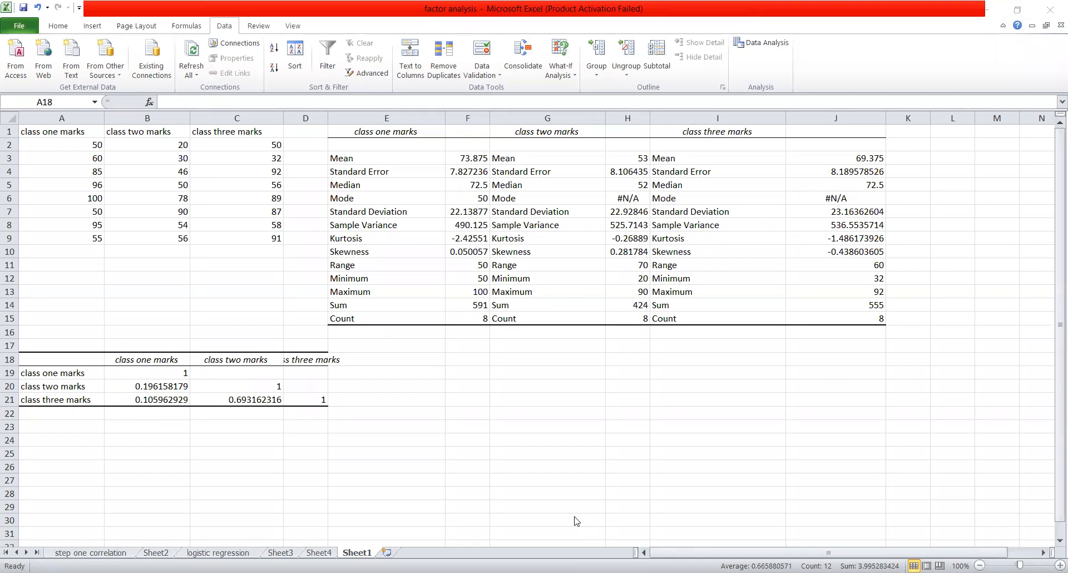
pyautogui.moveTo(489, 337)
pyautogui.mouseDown()
pyautogui.moveTo(460, 373)
pyautogui.moveTo(564, 361)
pyautogui.moveTo(584, 340)
pyautogui.moveTo(608, 376)
pyautogui.moveTo(630, 381)
pyautogui.moveTo(623, 367)
pyautogui.mouseUp()
pyautogui.moveTo(454, 333)
pyautogui.mouseDown()
pyautogui.moveTo(455, 383)
pyautogui.moveTo(639, 332)
pyautogui.moveTo(583, 403)
pyautogui.moveTo(468, 356)
pyautogui.moveTo(461, 341)
pyautogui.mouseUp()
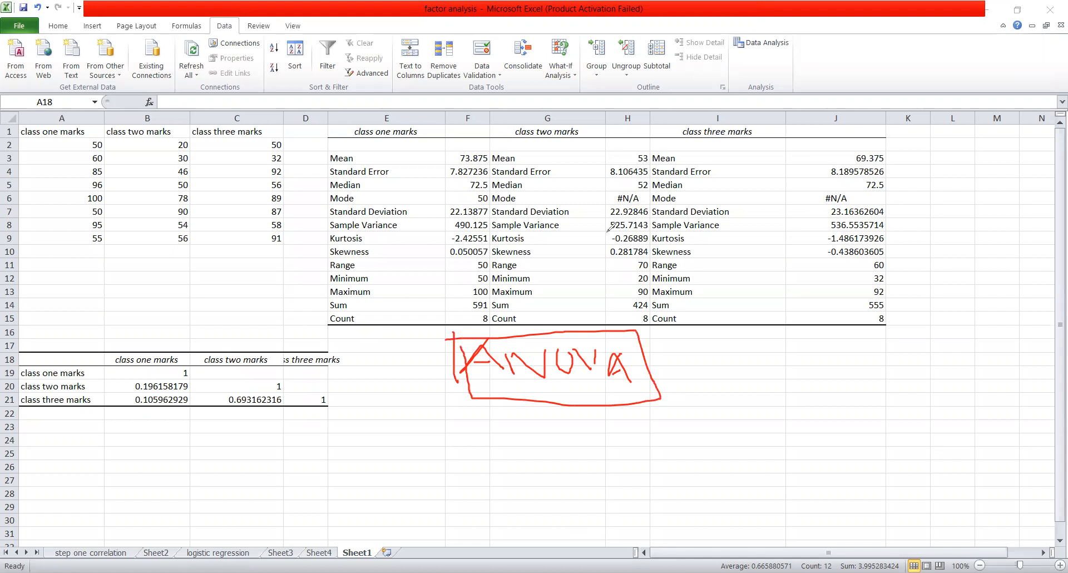
pyautogui.press('Escape')
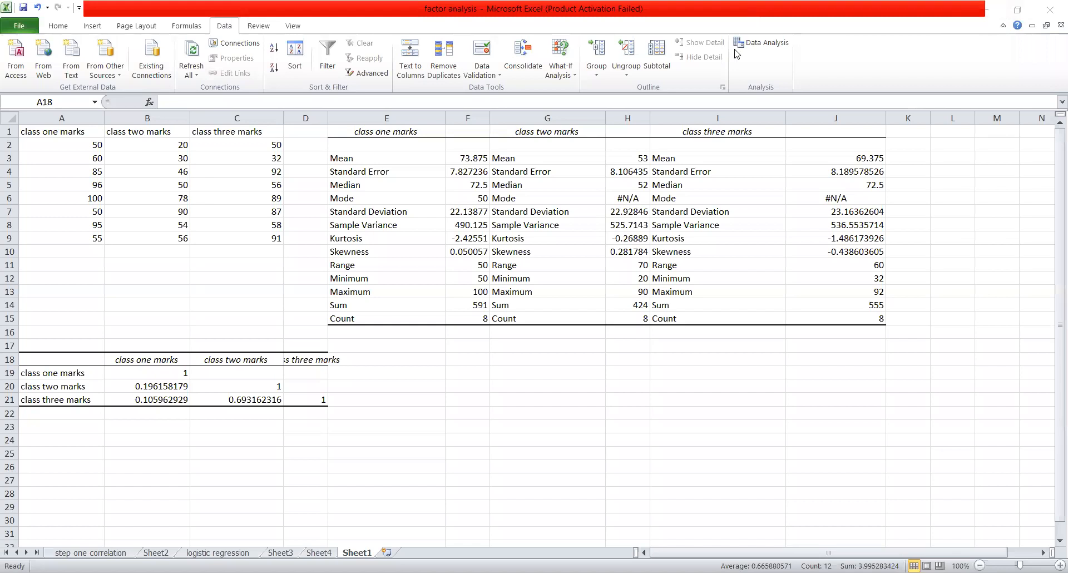
# Open the Anova: Single Factor tool from the data analysis tools
pyautogui.click(771, 44)
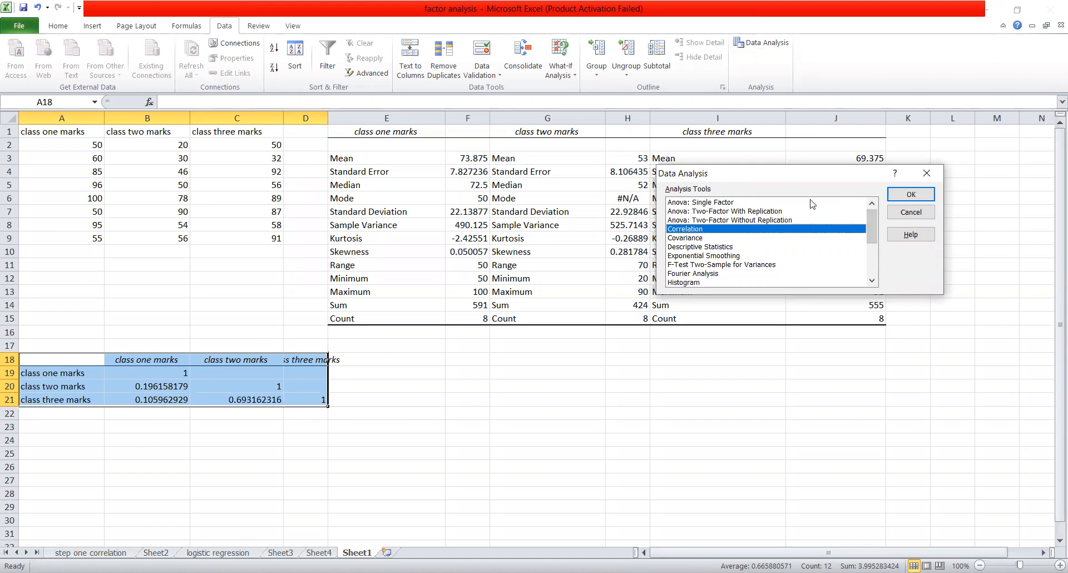
pyautogui.click(726, 203)
pyautogui.click(912, 195)
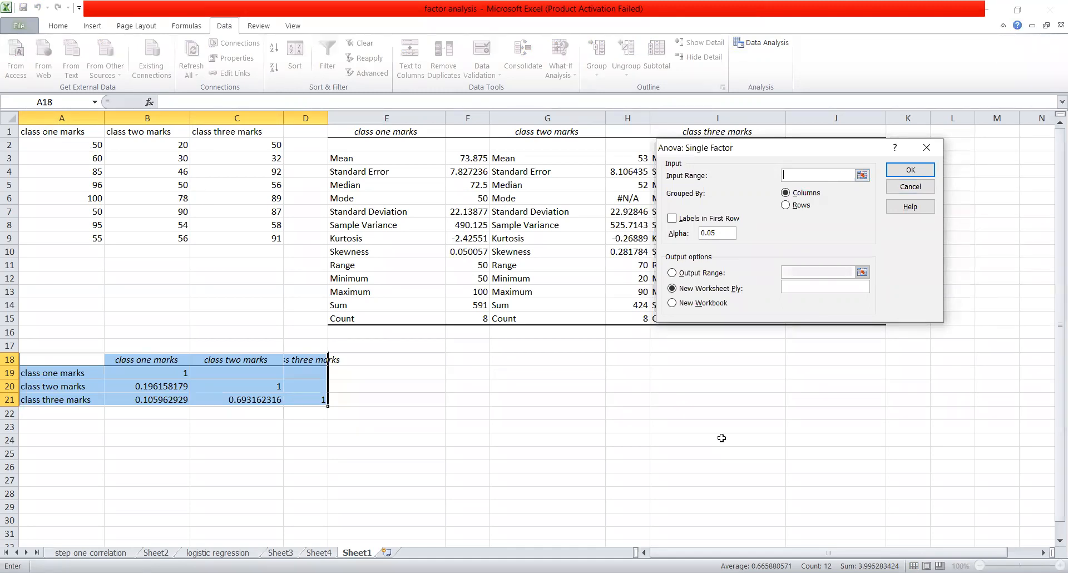
pyautogui.moveTo(23, 127)
pyautogui.mouseDown()
pyautogui.moveTo(7, 188)
pyautogui.moveTo(27, 218)
pyautogui.moveTo(182, 250)
pyautogui.moveTo(300, 198)
pyautogui.moveTo(270, 118)
pyautogui.moveTo(47, 116)
pyautogui.mouseUp()
pyautogui.moveTo(47, 151); pyautogui.dragTo(47, 190)
pyautogui.moveTo(154, 149); pyautogui.dragTo(154, 182)
pyautogui.moveTo(241, 146); pyautogui.dragTo(245, 185)
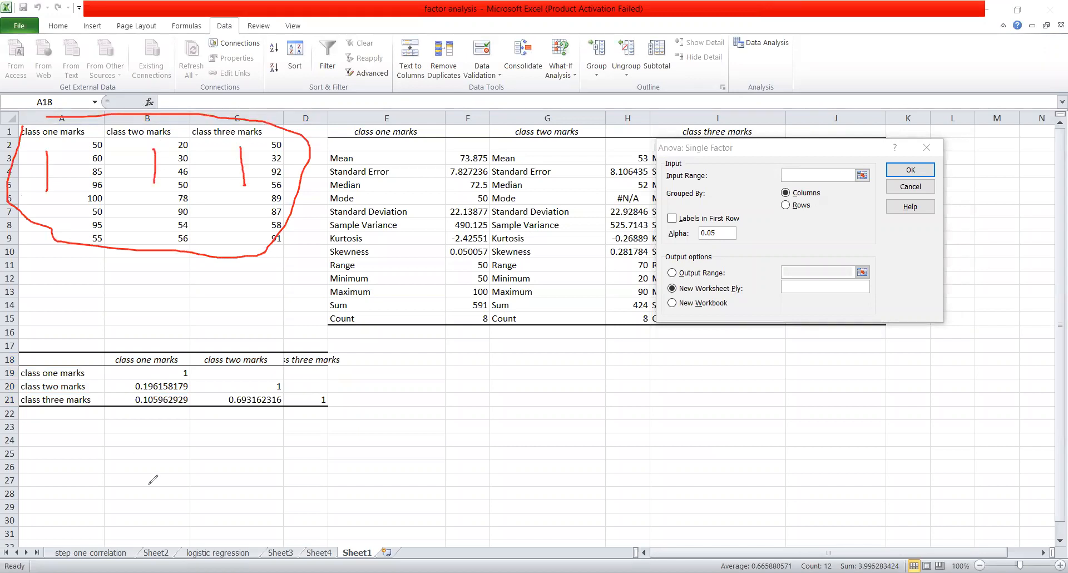
pyautogui.click(976, 42)
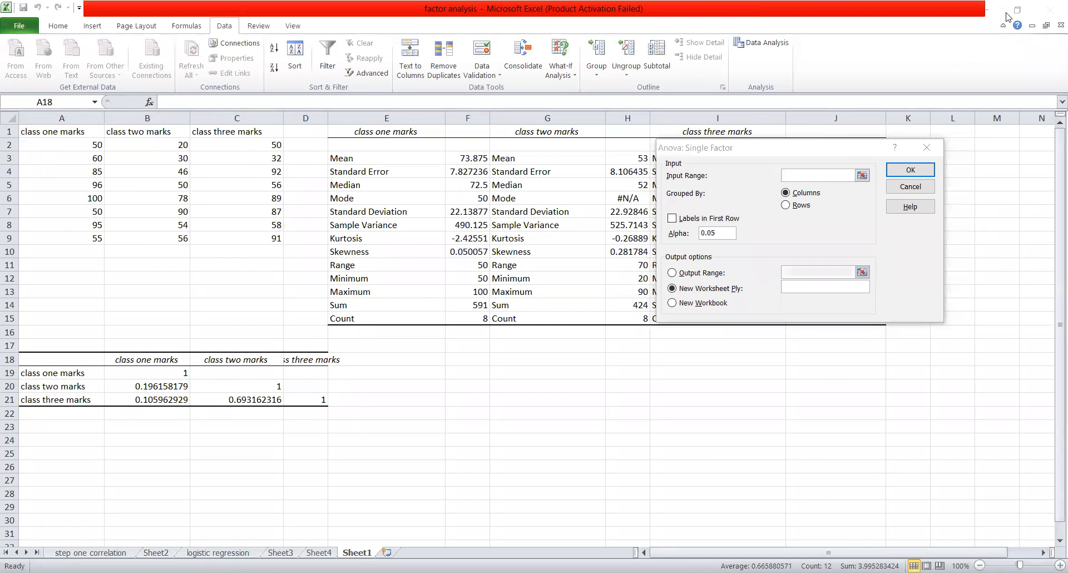
# Set the ANOVA input range to A1:C9 and treat the first row as labels
pyautogui.click(803, 175)
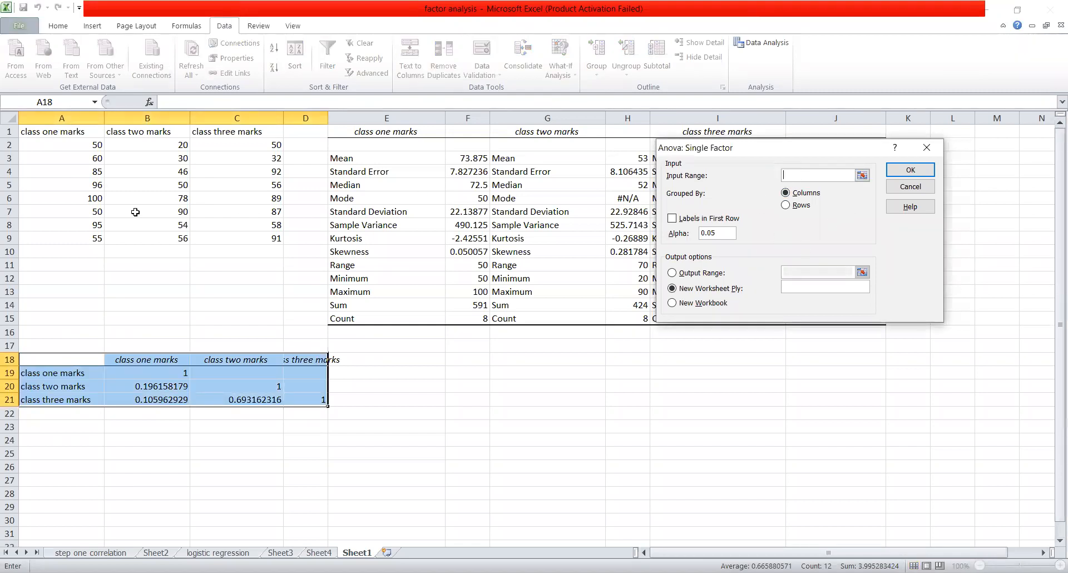
pyautogui.click(56, 131)
pyautogui.moveTo(56, 131); pyautogui.dragTo(267, 242)
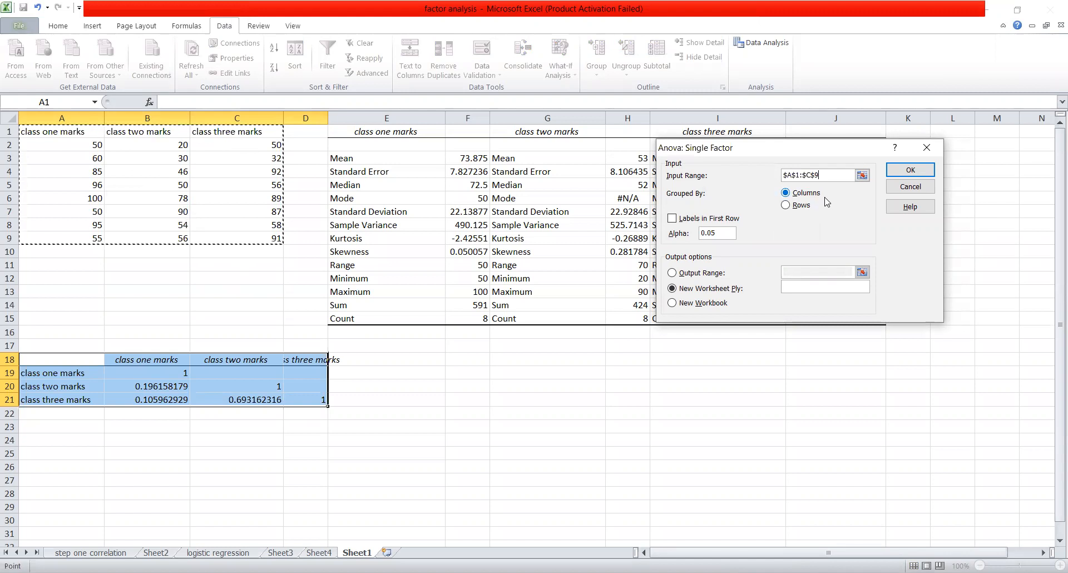
pyautogui.moveTo(249, 171); pyautogui.dragTo(249, 198)
pyautogui.moveTo(826, 175); pyautogui.dragTo(756, 181)
pyautogui.moveTo(61, 133); pyautogui.dragTo(261, 238)
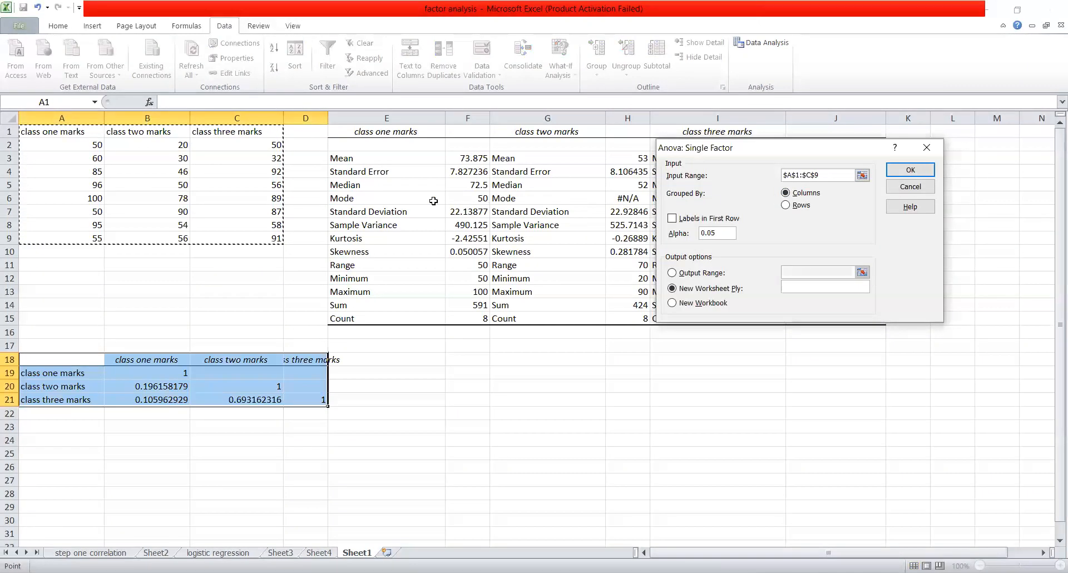
pyautogui.click(672, 219)
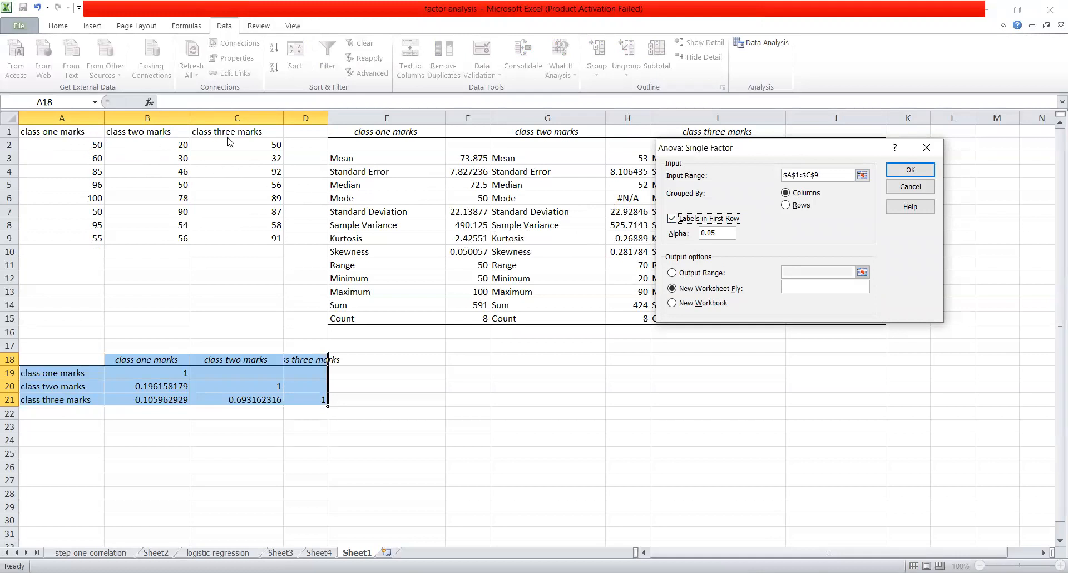
# Run the single-factor ANOVA on A1:C9 with the output range starting at F18, and slightly widen column F
pyautogui.click(673, 273)
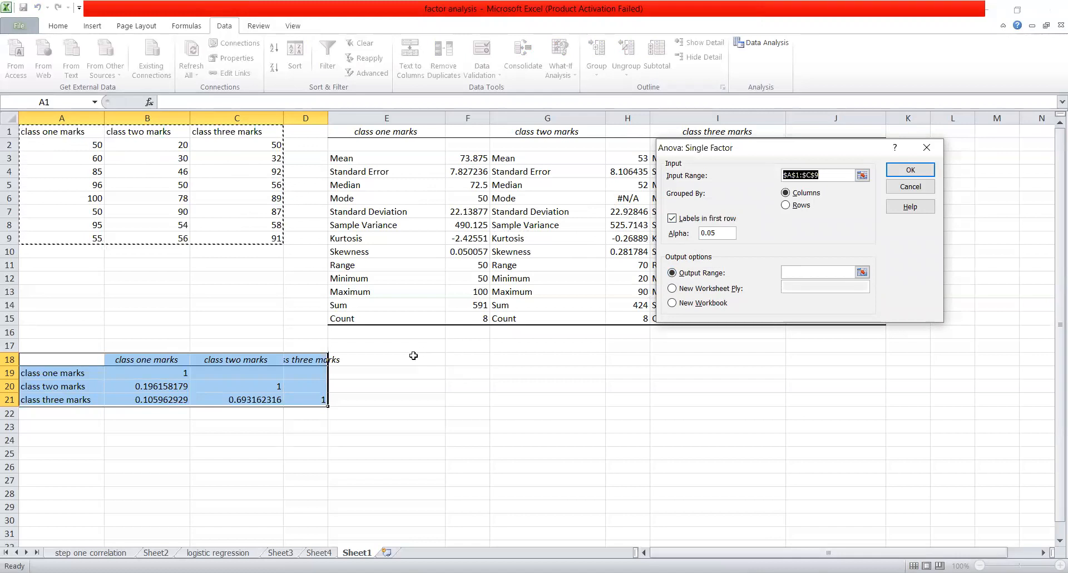
pyautogui.click(534, 357)
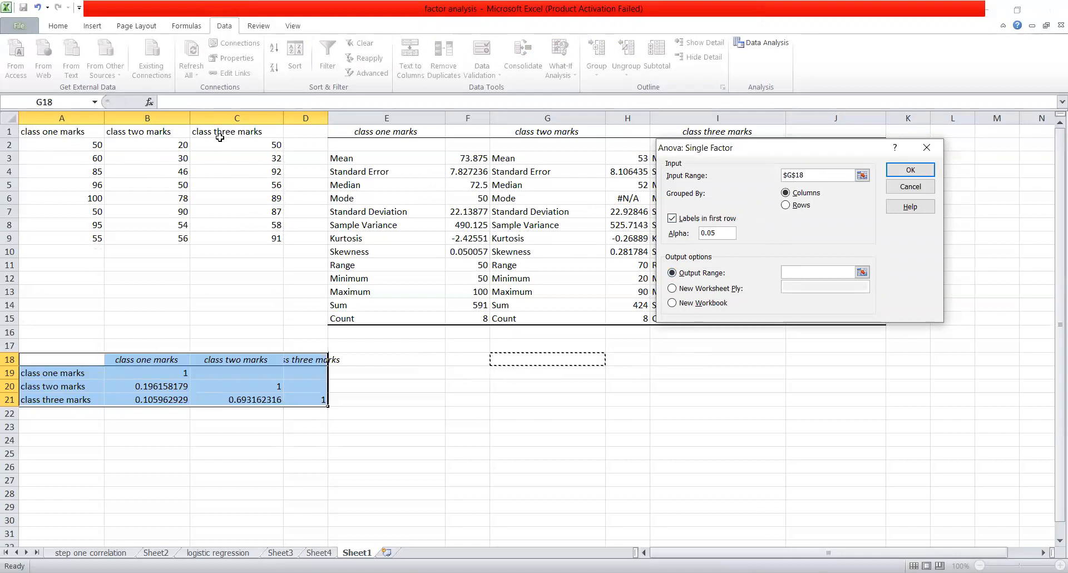
pyautogui.moveTo(821, 174); pyautogui.dragTo(782, 175)
pyautogui.moveTo(66, 133); pyautogui.dragTo(267, 238)
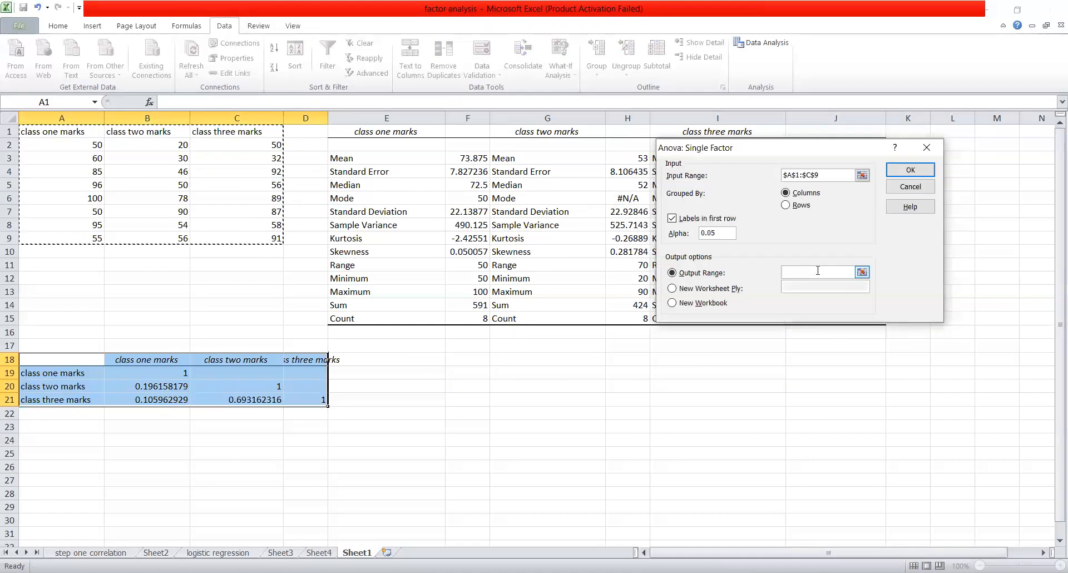
pyautogui.click(453, 360)
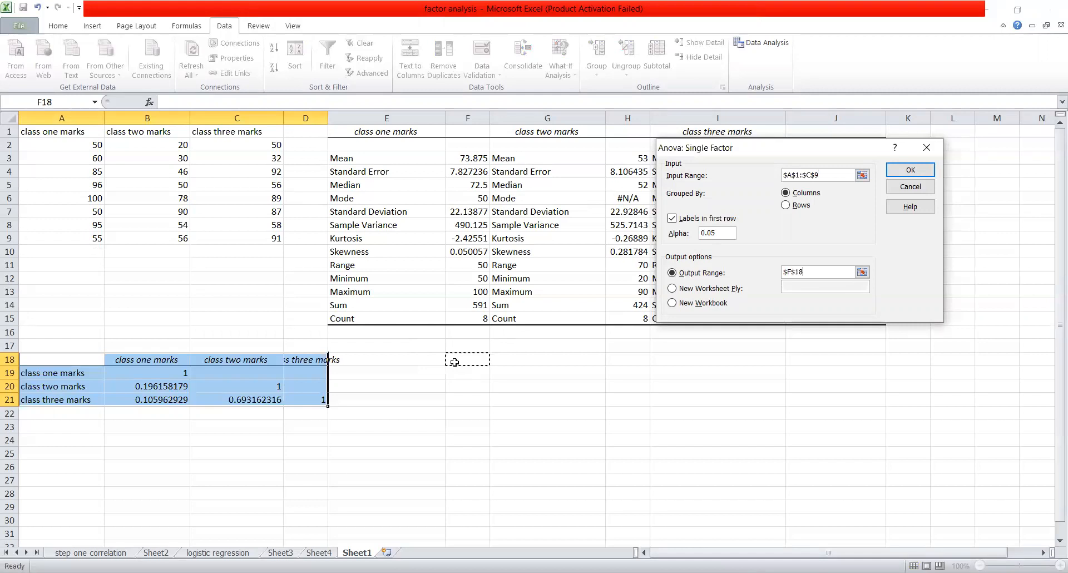
pyautogui.click(904, 177)
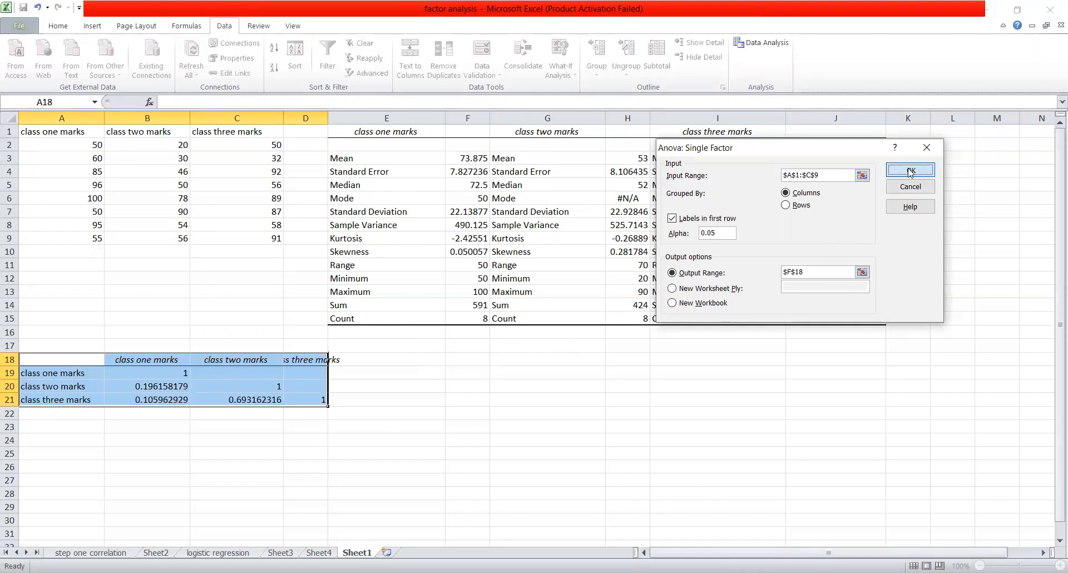
pyautogui.scroll(-2, 1050, 544)
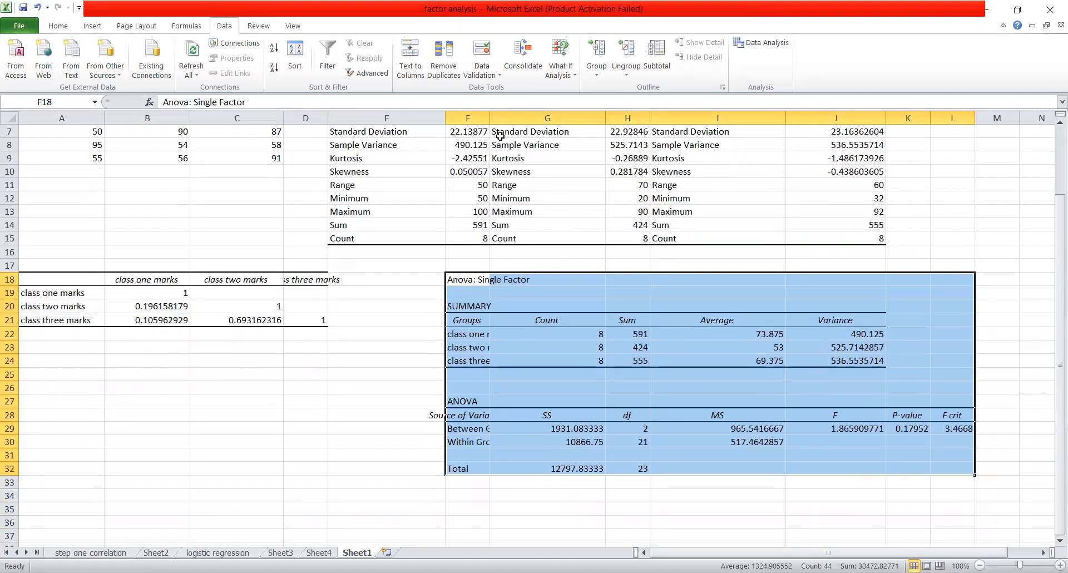
pyautogui.moveTo(490, 118); pyautogui.dragTo(496, 118)
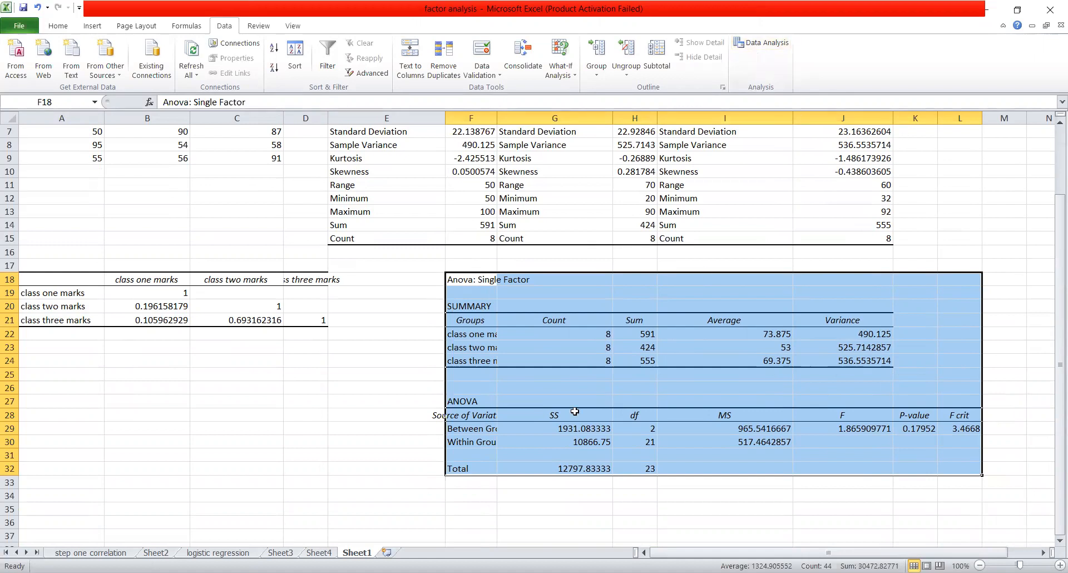
# Examine each class's count, sum, average and variance in the summary table of the ANOVA output
pyautogui.click(948, 29)
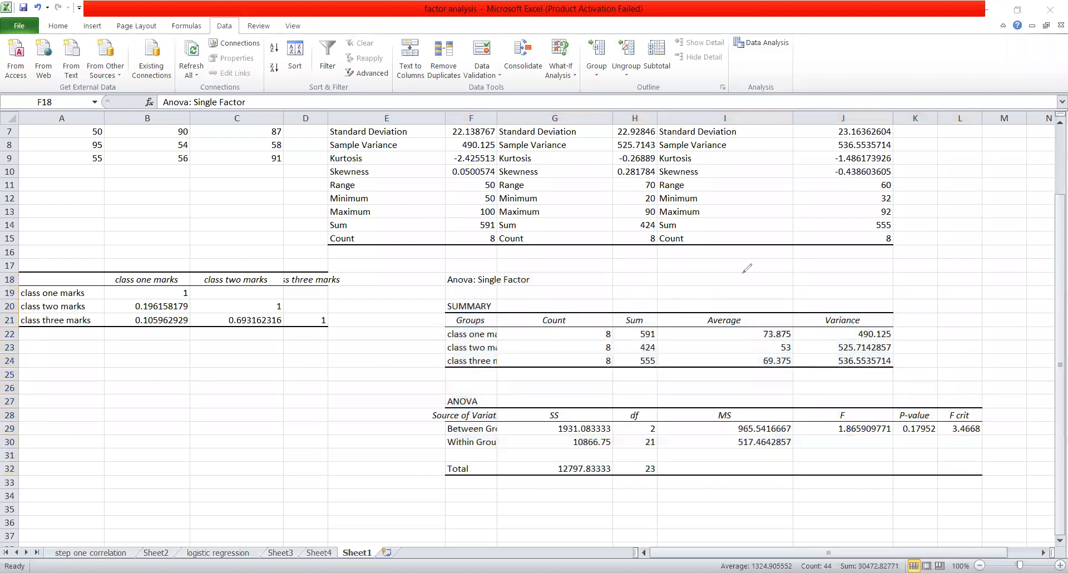
pyautogui.moveTo(610, 321); pyautogui.dragTo(655, 286)
pyautogui.moveTo(664, 331); pyautogui.dragTo(722, 296)
pyautogui.moveTo(579, 348)
pyautogui.mouseDown()
pyautogui.moveTo(627, 327)
pyautogui.moveTo(682, 342)
pyautogui.mouseUp()
pyautogui.moveTo(724, 313); pyautogui.dragTo(681, 342)
pyautogui.moveTo(550, 367)
pyautogui.mouseDown()
pyautogui.moveTo(603, 355)
pyautogui.moveTo(651, 373)
pyautogui.moveTo(673, 356)
pyautogui.mouseUp()
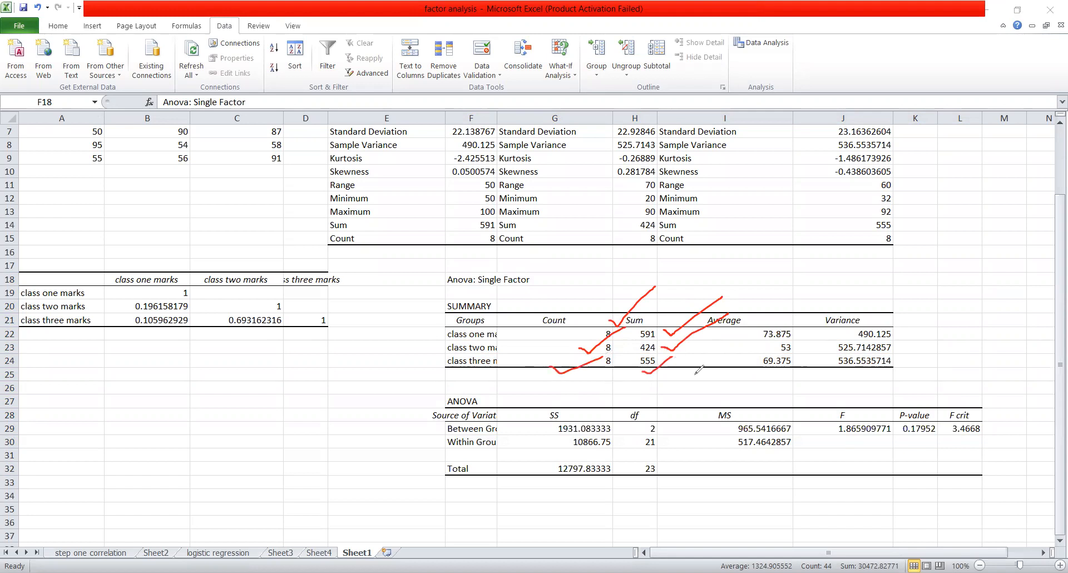
pyautogui.moveTo(745, 326); pyautogui.dragTo(785, 303)
pyautogui.moveTo(744, 342)
pyautogui.mouseDown()
pyautogui.moveTo(761, 332)
pyautogui.moveTo(770, 344)
pyautogui.mouseUp()
pyautogui.moveTo(828, 328)
pyautogui.mouseDown()
pyautogui.moveTo(835, 336)
pyautogui.moveTo(870, 314)
pyautogui.moveTo(840, 347)
pyautogui.moveTo(855, 334)
pyautogui.mouseUp()
pyautogui.moveTo(814, 352)
pyautogui.mouseDown()
pyautogui.moveTo(817, 360)
pyautogui.moveTo(849, 338)
pyautogui.mouseUp()
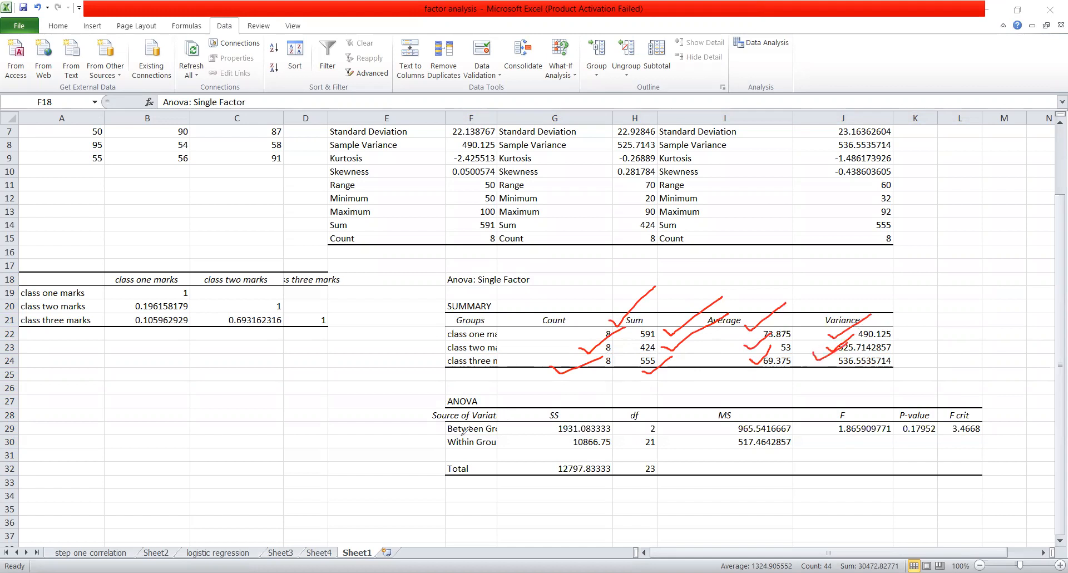
# Examine the sources of variation, SS, df, MS, F, P-value and F crit in the single-factor ANOVA table
pyautogui.moveTo(496, 414)
pyautogui.mouseDown()
pyautogui.moveTo(443, 436)
pyautogui.moveTo(480, 441)
pyautogui.moveTo(445, 418)
pyautogui.moveTo(523, 436)
pyautogui.mouseUp()
pyautogui.moveTo(428, 427)
pyautogui.mouseDown()
pyautogui.moveTo(431, 456)
pyautogui.moveTo(503, 452)
pyautogui.moveTo(476, 426)
pyautogui.moveTo(431, 457)
pyautogui.moveTo(489, 442)
pyautogui.mouseUp()
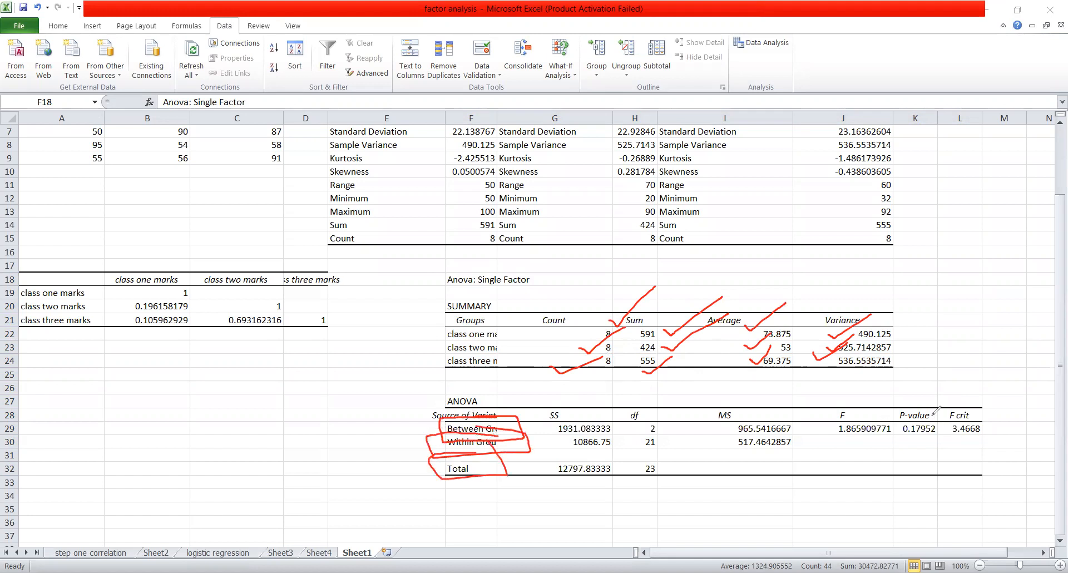
pyautogui.moveTo(885, 411)
pyautogui.mouseDown()
pyautogui.moveTo(891, 438)
pyautogui.moveTo(948, 439)
pyautogui.moveTo(932, 409)
pyautogui.moveTo(812, 410)
pyautogui.moveTo(884, 447)
pyautogui.moveTo(880, 403)
pyautogui.moveTo(854, 404)
pyautogui.mouseUp()
pyautogui.moveTo(989, 397)
pyautogui.mouseDown()
pyautogui.moveTo(940, 414)
pyautogui.moveTo(1003, 417)
pyautogui.moveTo(988, 396)
pyautogui.mouseUp()
pyautogui.click(617, 402)
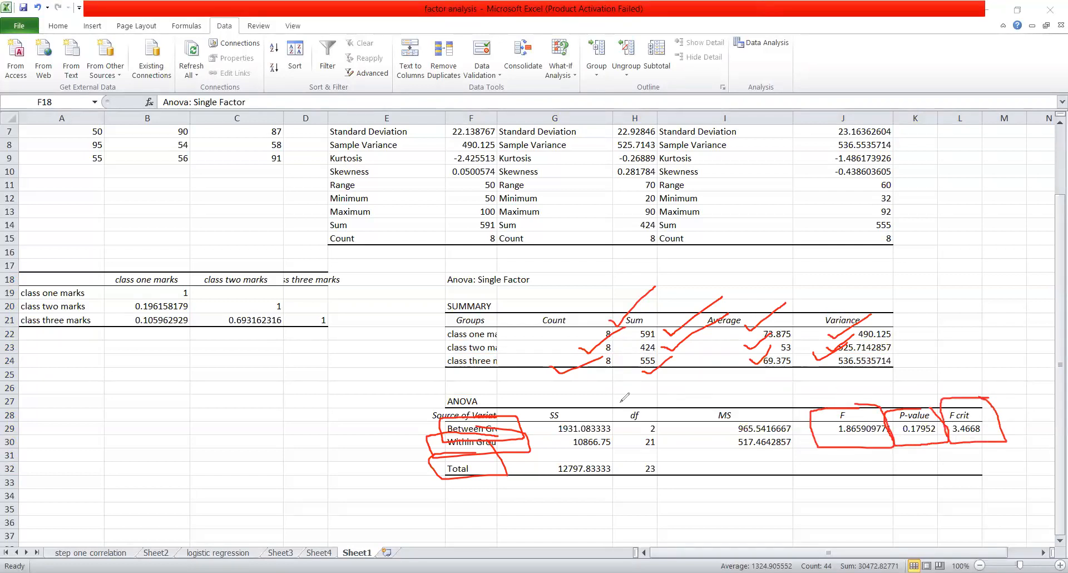
pyautogui.moveTo(618, 401)
pyautogui.mouseDown()
pyautogui.moveTo(647, 477)
pyautogui.moveTo(659, 392)
pyautogui.mouseUp()
pyautogui.moveTo(591, 393)
pyautogui.mouseDown()
pyautogui.moveTo(538, 410)
pyautogui.moveTo(536, 471)
pyautogui.moveTo(645, 478)
pyautogui.moveTo(606, 385)
pyautogui.moveTo(575, 384)
pyautogui.mouseUp()
pyautogui.moveTo(774, 400)
pyautogui.mouseDown()
pyautogui.moveTo(691, 400)
pyautogui.moveTo(695, 431)
pyautogui.moveTo(790, 459)
pyautogui.moveTo(797, 417)
pyautogui.mouseUp()
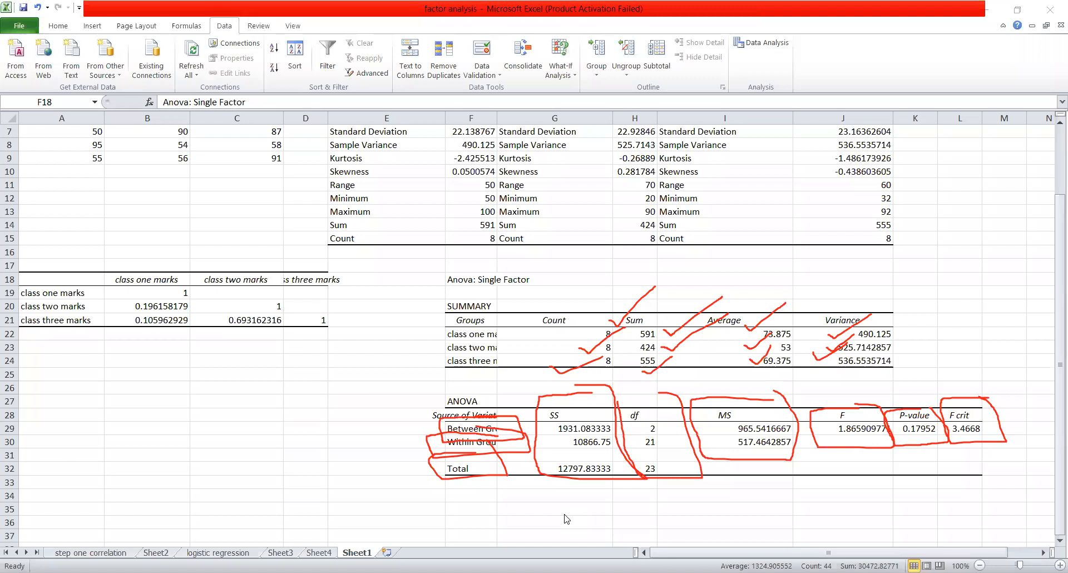
pyautogui.click(966, 49)
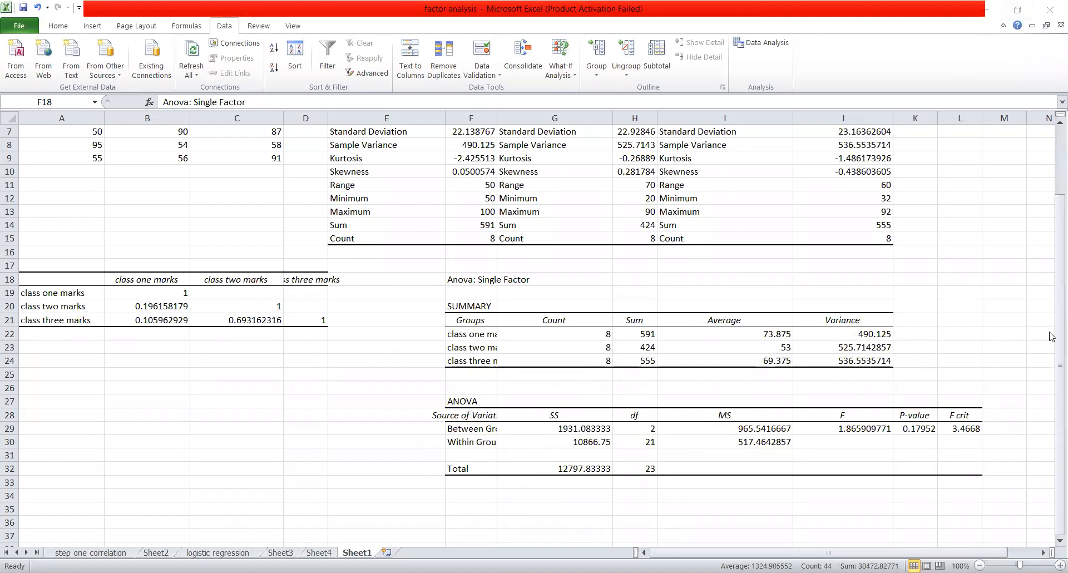
# Review the class one marks as the dependent variable and the class two and class three marks as the independent variables
pyautogui.scroll(2, 1052, 205)
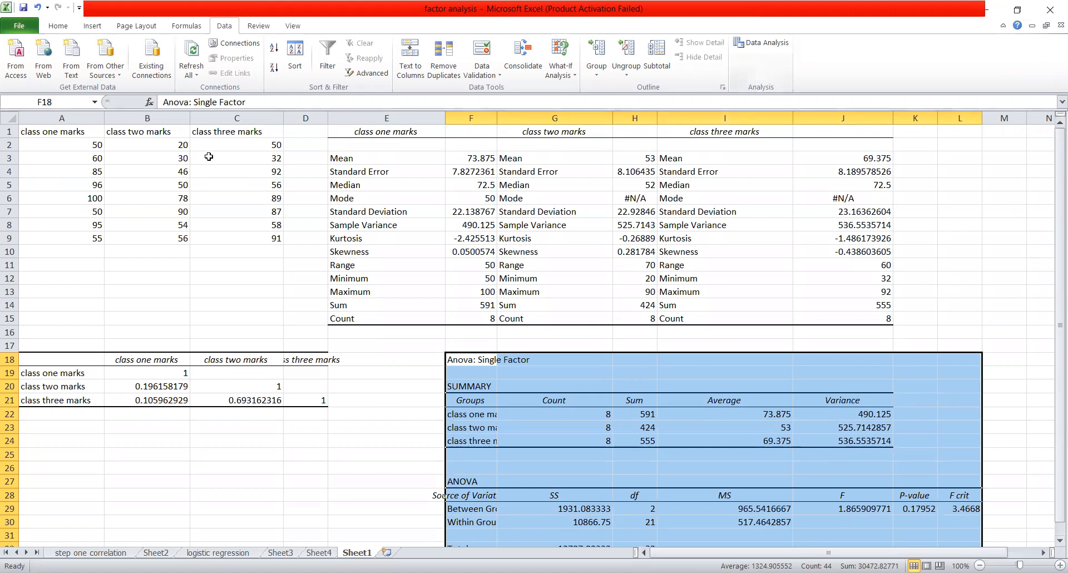
pyautogui.moveTo(53, 130); pyautogui.dragTo(85, 239)
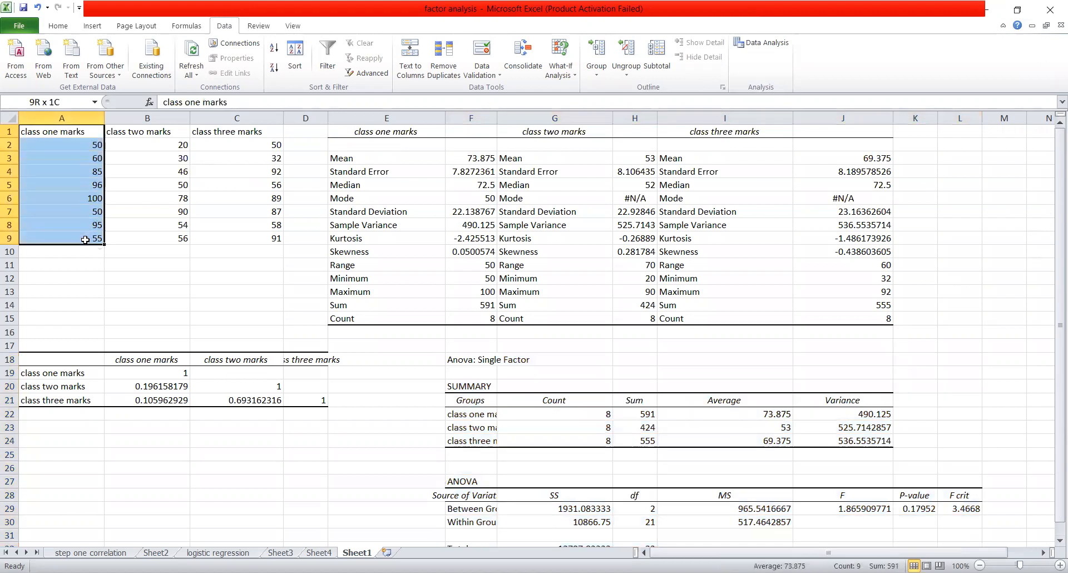
pyautogui.moveTo(131, 134); pyautogui.dragTo(272, 244)
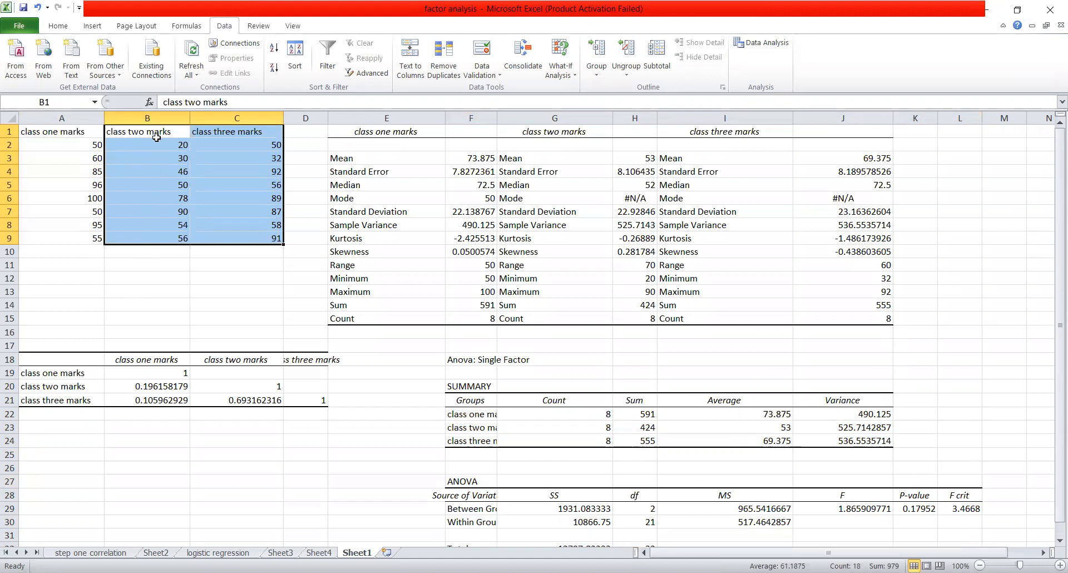
pyautogui.moveTo(66, 131); pyautogui.dragTo(69, 245)
pyautogui.moveTo(133, 134); pyautogui.dragTo(271, 251)
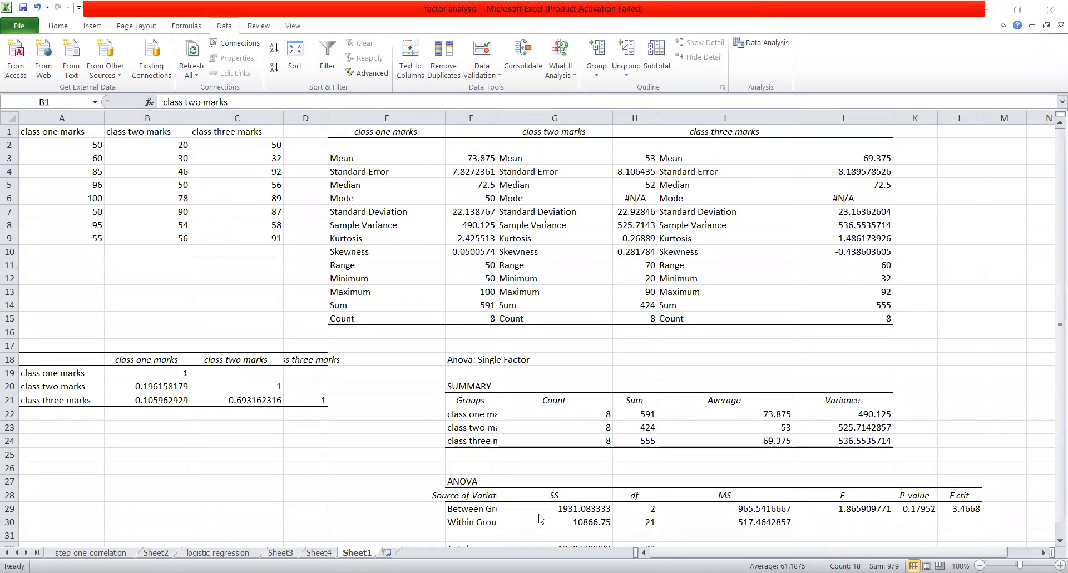
pyautogui.moveTo(65, 168); pyautogui.dragTo(60, 211)
pyautogui.moveTo(56, 206)
pyautogui.mouseDown()
pyautogui.moveTo(67, 211)
pyautogui.moveTo(55, 229)
pyautogui.mouseUp()
pyautogui.moveTo(35, 250)
pyautogui.mouseDown()
pyautogui.moveTo(28, 267)
pyautogui.moveTo(36, 259)
pyautogui.moveTo(47, 288)
pyautogui.mouseUp()
pyautogui.moveTo(46, 256); pyautogui.dragTo(62, 267)
pyautogui.moveTo(64, 261); pyautogui.dragTo(76, 271)
pyautogui.moveTo(81, 240); pyautogui.dragTo(81, 272)
pyautogui.moveTo(139, 246); pyautogui.dragTo(138, 270)
pyautogui.moveTo(125, 243); pyautogui.dragTo(145, 242)
pyautogui.moveTo(116, 288)
pyautogui.mouseDown()
pyautogui.moveTo(159, 285)
pyautogui.moveTo(185, 251)
pyautogui.moveTo(210, 272)
pyautogui.moveTo(228, 248)
pyautogui.moveTo(272, 268)
pyautogui.mouseUp()
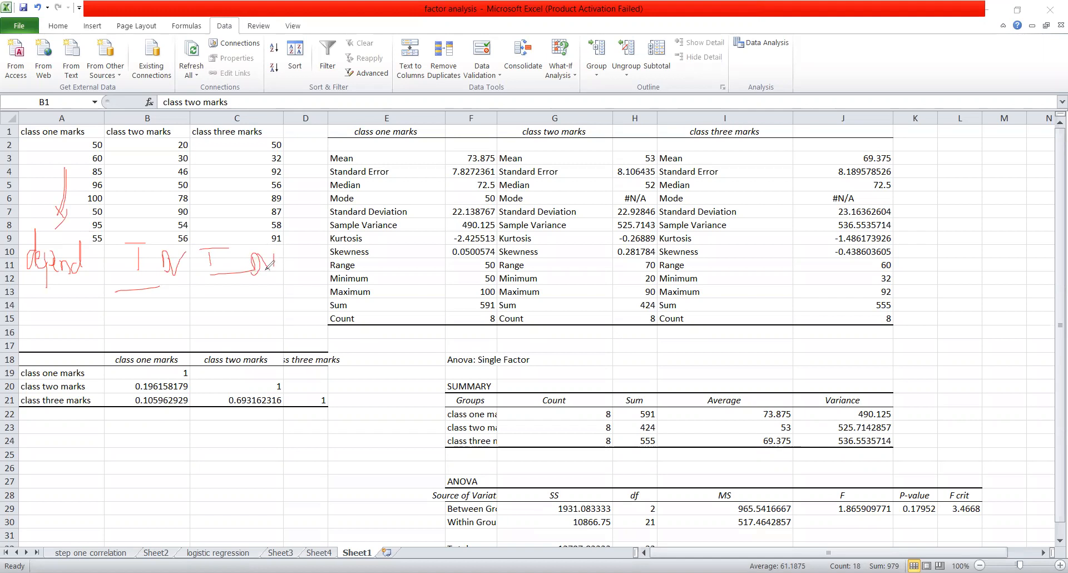
pyautogui.moveTo(85, 229)
pyautogui.mouseDown()
pyautogui.moveTo(23, 230)
pyautogui.moveTo(81, 305)
pyautogui.moveTo(98, 304)
pyautogui.moveTo(79, 220)
pyautogui.moveTo(127, 294)
pyautogui.moveTo(124, 307)
pyautogui.mouseUp()
pyautogui.moveTo(125, 225)
pyautogui.mouseDown()
pyautogui.moveTo(367, 233)
pyautogui.moveTo(146, 297)
pyautogui.mouseUp()
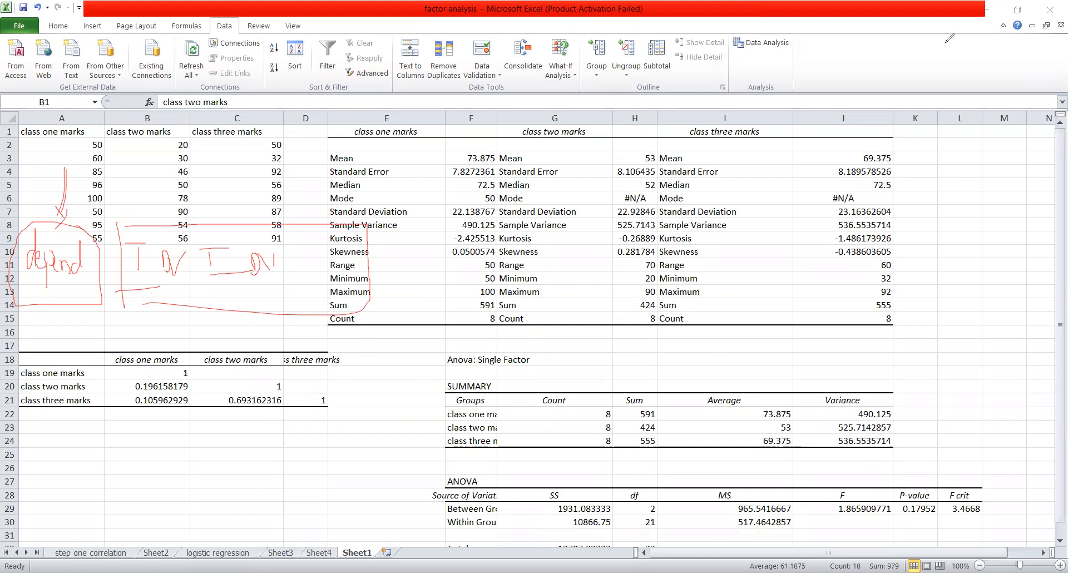
pyautogui.moveTo(922, 150); pyautogui.dragTo(927, 203)
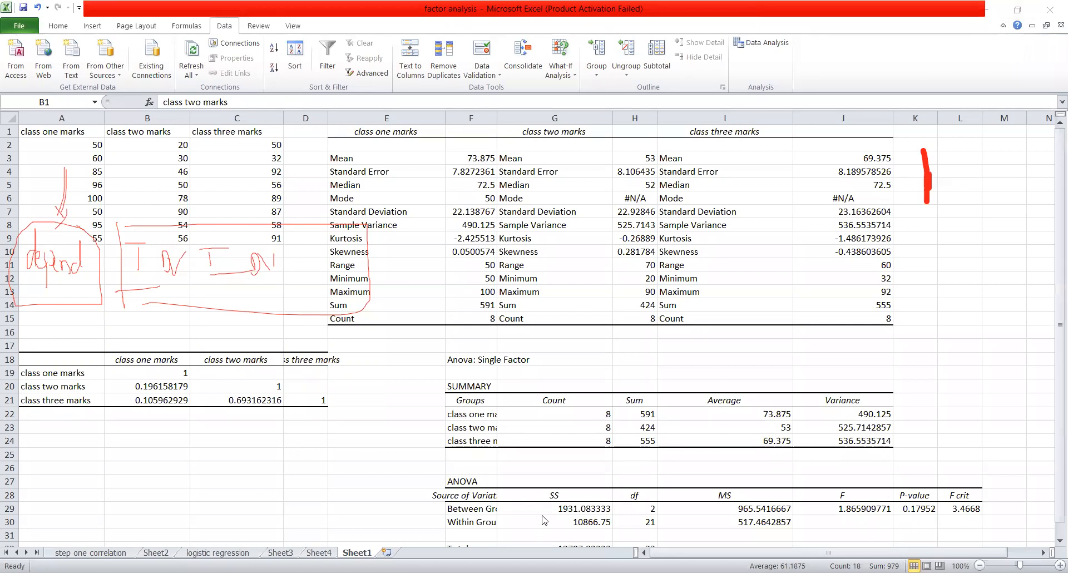
pyautogui.click(942, 45)
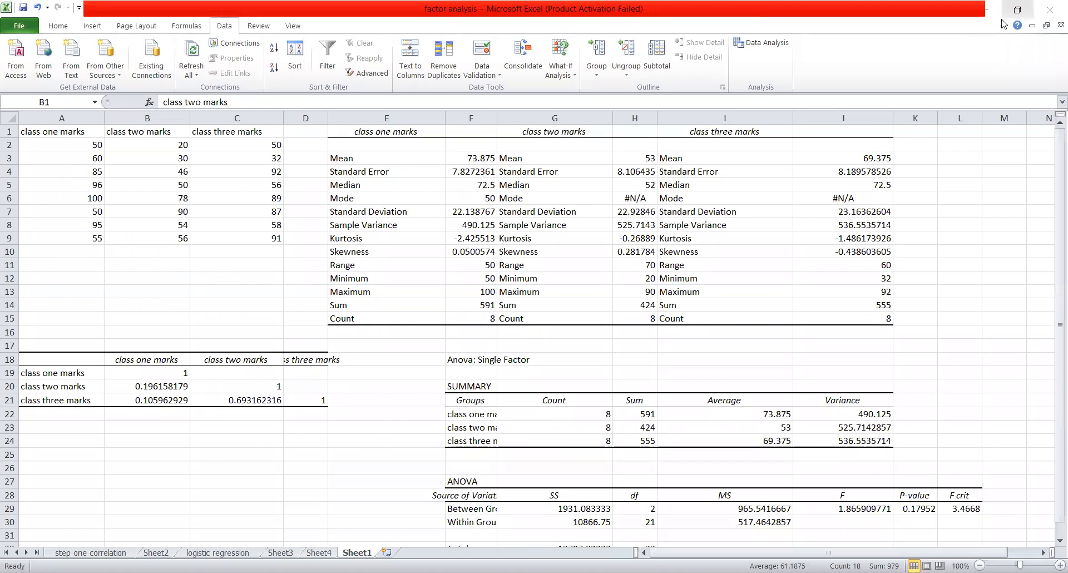
# Open the Regression tool from the data analysis tools
pyautogui.click(775, 47)
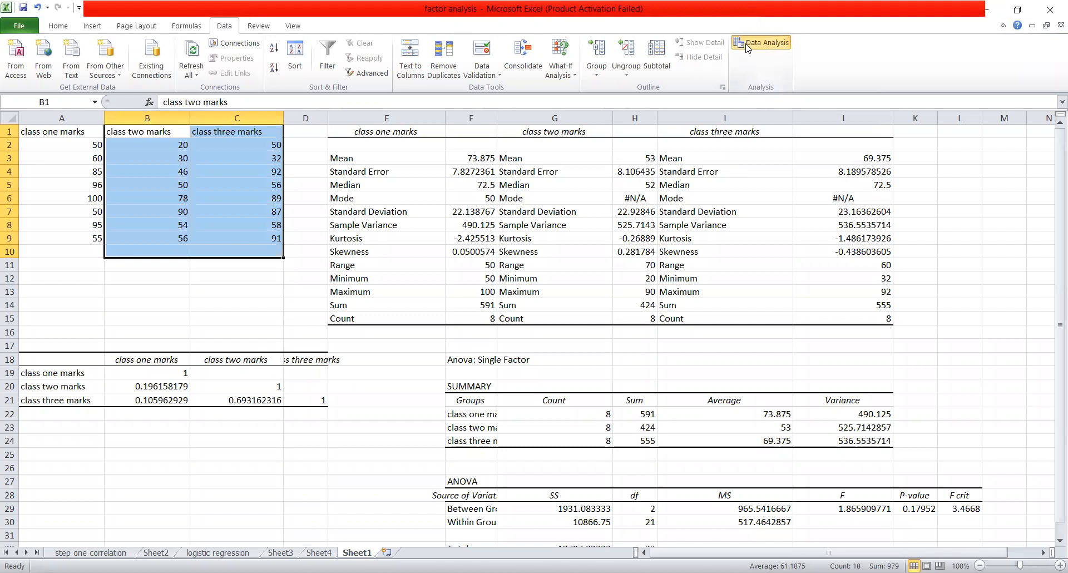
pyautogui.click(747, 48)
pyautogui.scroll(-3, 872, 230)
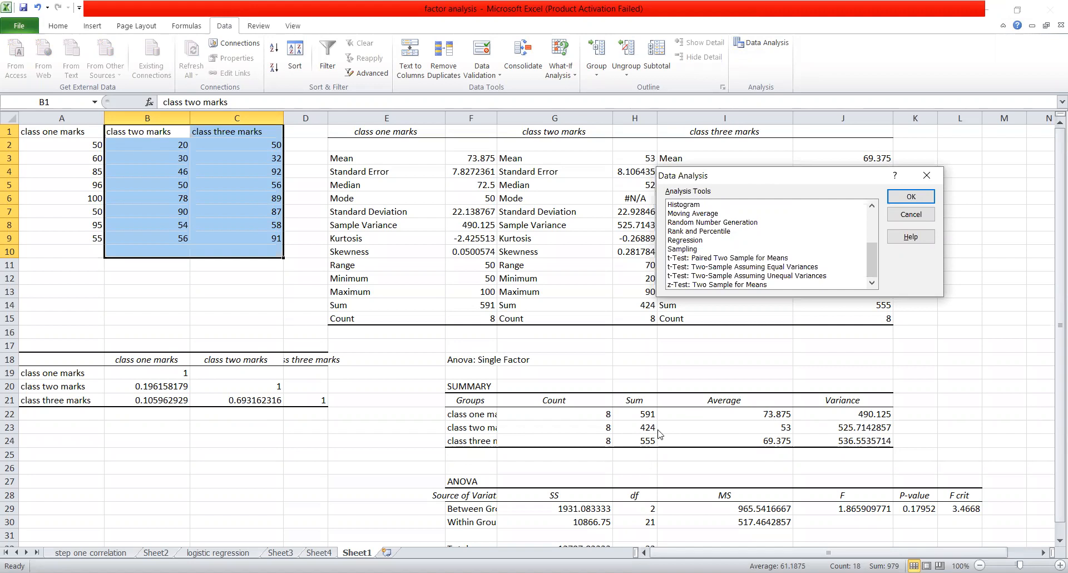
pyautogui.click(583, 517)
pyautogui.moveTo(664, 233)
pyautogui.mouseDown()
pyautogui.moveTo(706, 233)
pyautogui.moveTo(662, 249)
pyautogui.moveTo(658, 231)
pyautogui.mouseUp()
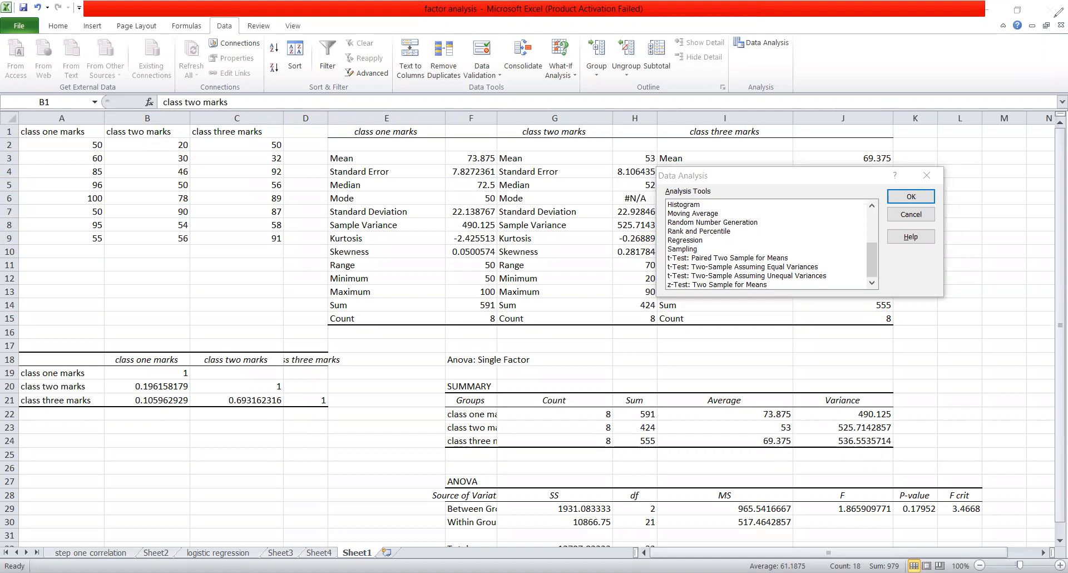
pyautogui.click(673, 240)
pyautogui.click(912, 197)
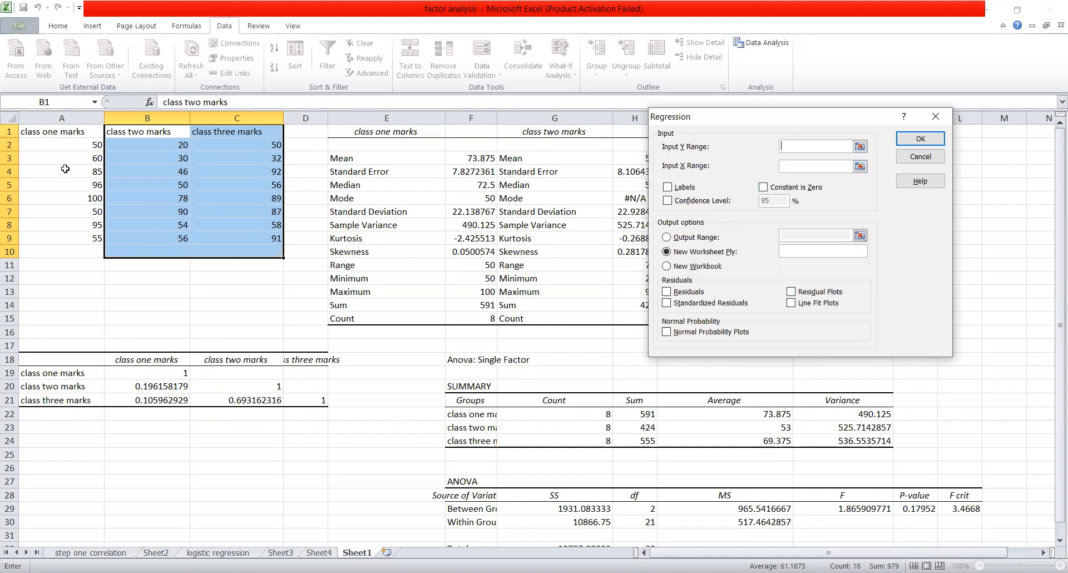
# Set the regression's Y range to A1:A9 and X range to B1:C9, treating the first row as labels
pyautogui.moveTo(71, 137); pyautogui.dragTo(69, 238)
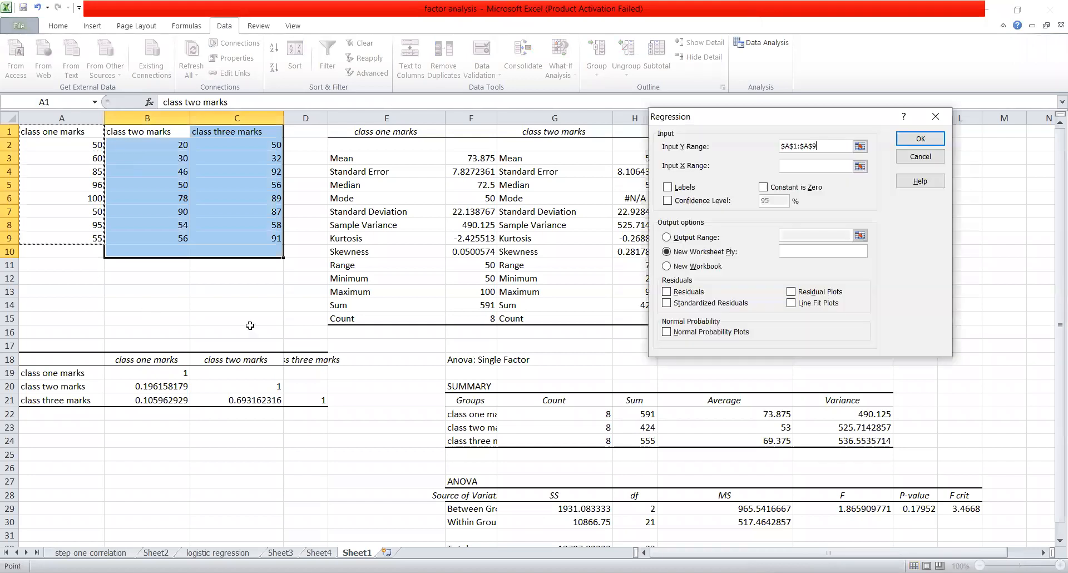
pyautogui.click(787, 167)
pyautogui.moveTo(120, 134); pyautogui.dragTo(207, 238)
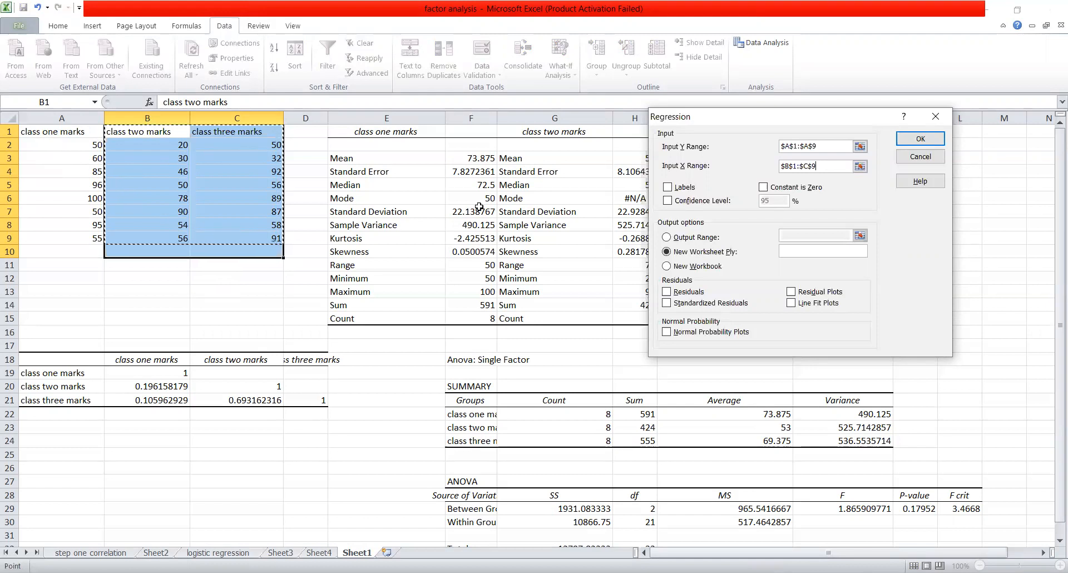
pyautogui.click(667, 187)
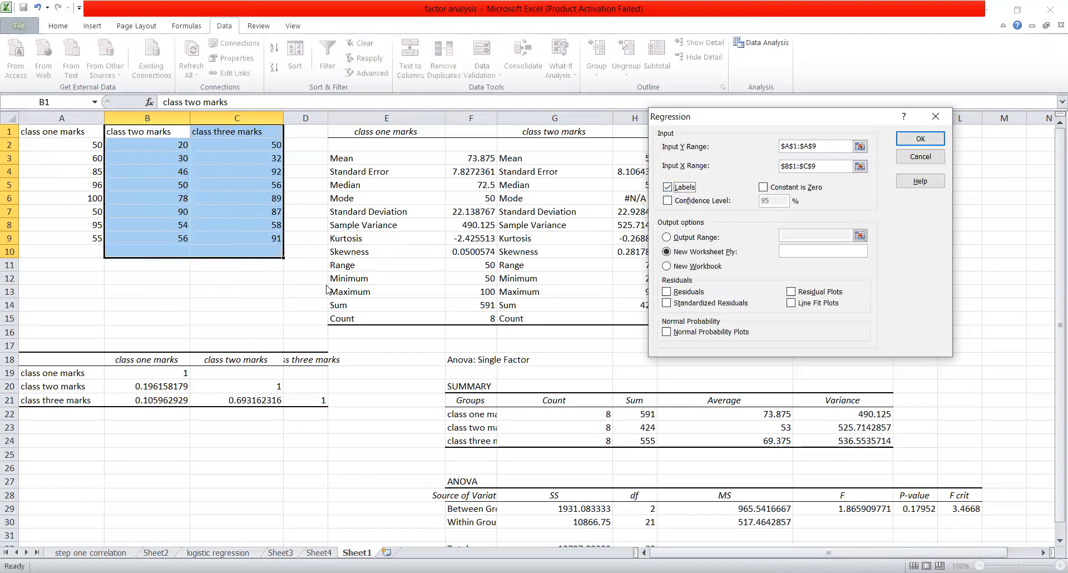
# Include residuals and try to run the regression with the output range starting at A24, declining to overwrite existing data
pyautogui.click(667, 238)
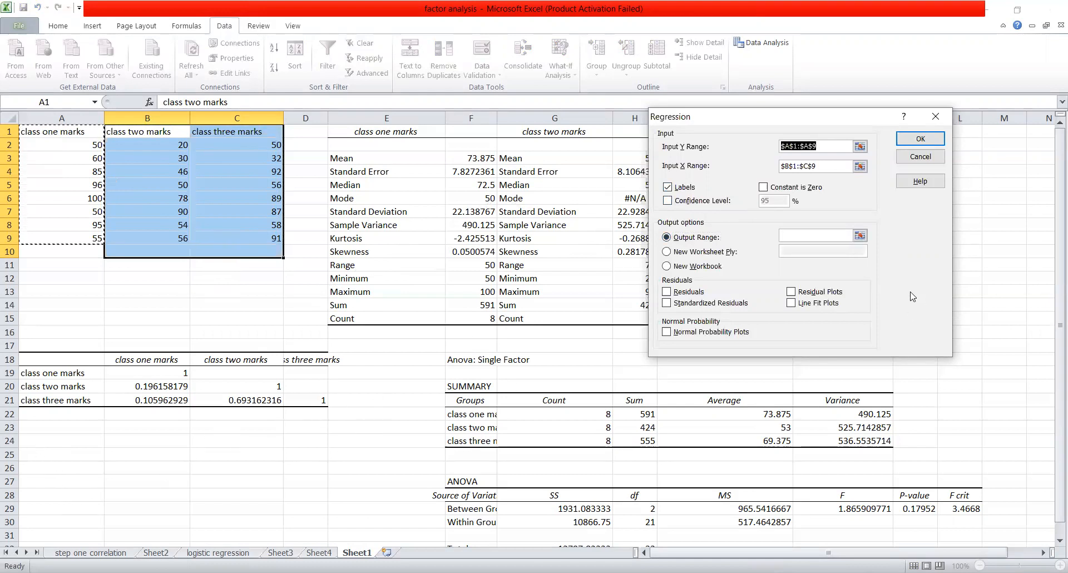
pyautogui.click(815, 236)
pyautogui.click(65, 442)
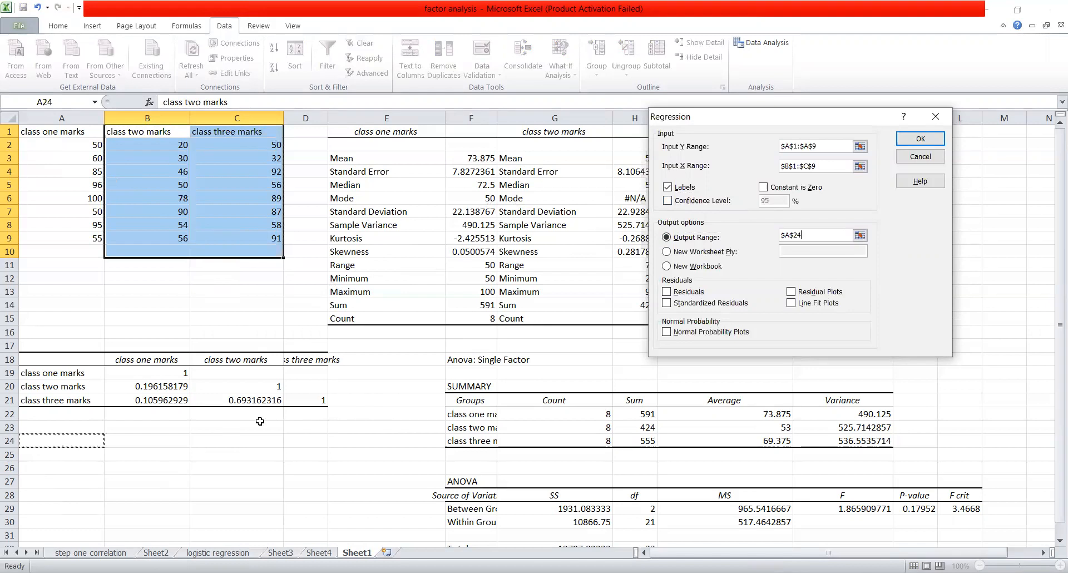
pyautogui.click(666, 294)
pyautogui.click(926, 142)
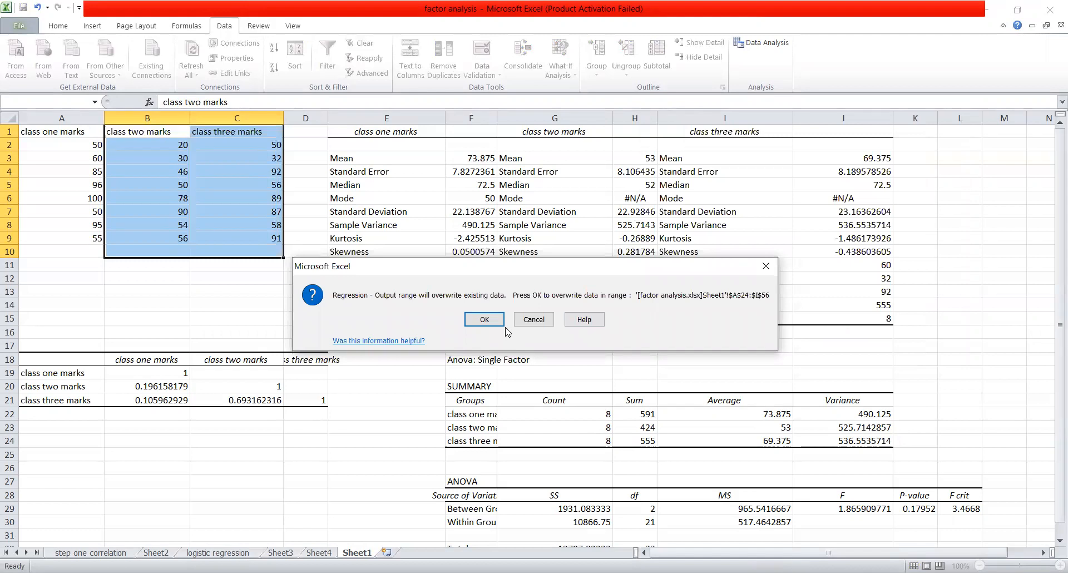
pyautogui.click(526, 324)
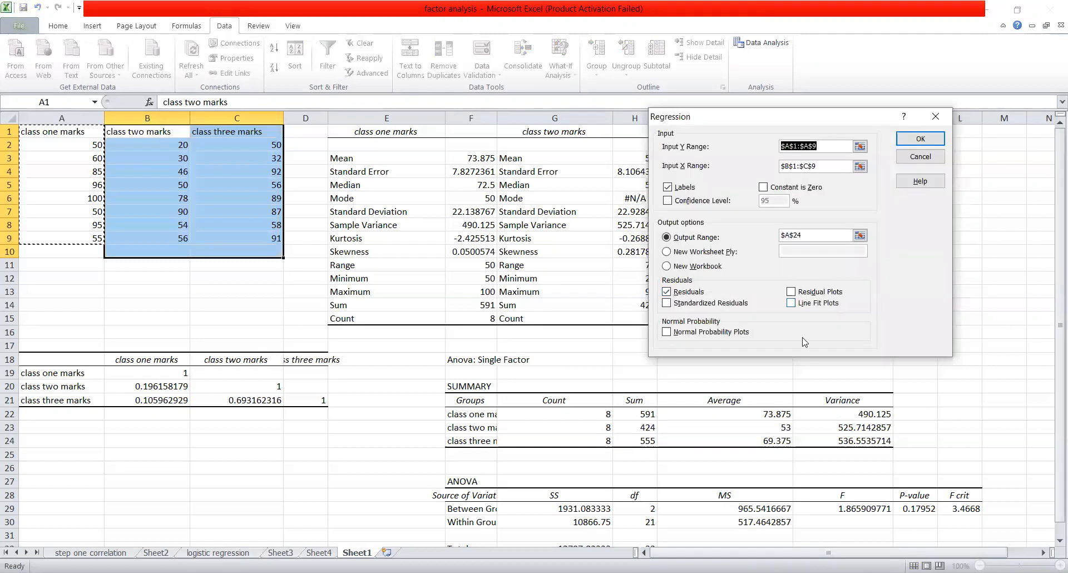
# Try to run the regression with cell A35 picked as the input Y range
pyautogui.click(1059, 539)
pyautogui.click(1058, 540)
pyautogui.click(1059, 540)
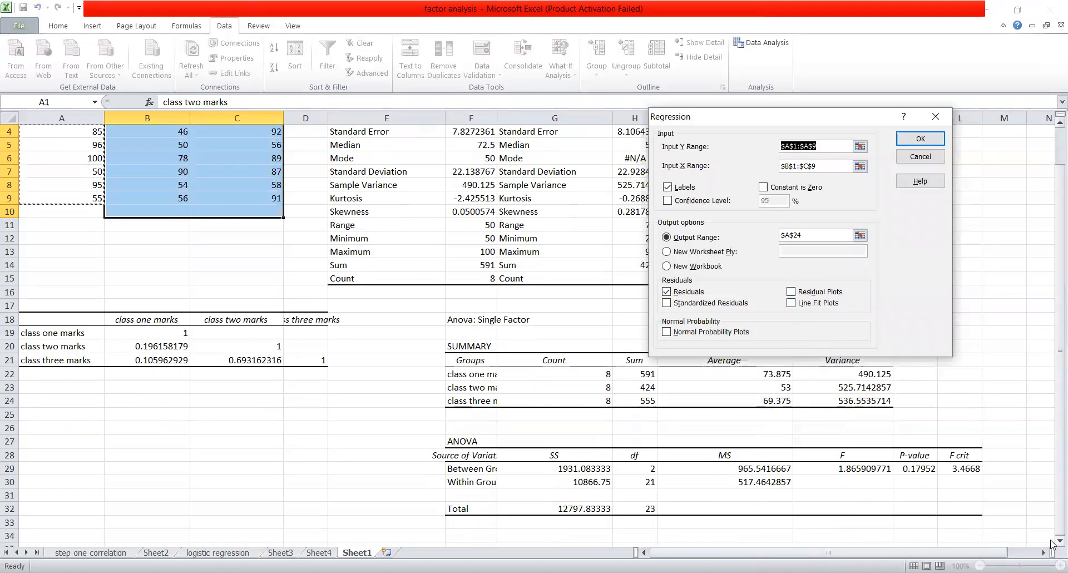
pyautogui.click(1059, 540)
pyautogui.click(1059, 540)
pyautogui.click(1058, 540)
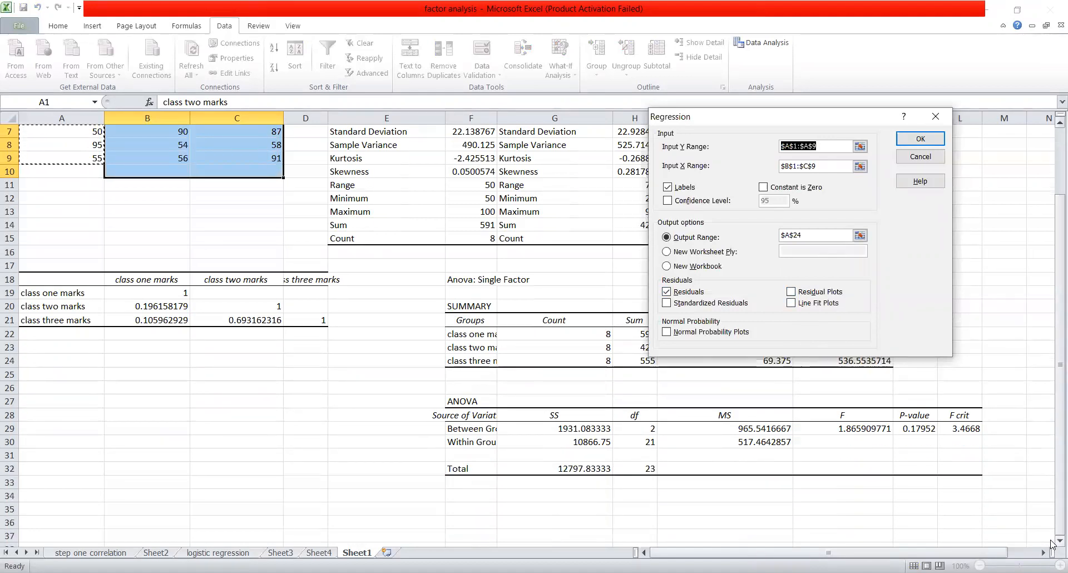
pyautogui.click(62, 509)
pyautogui.click(922, 138)
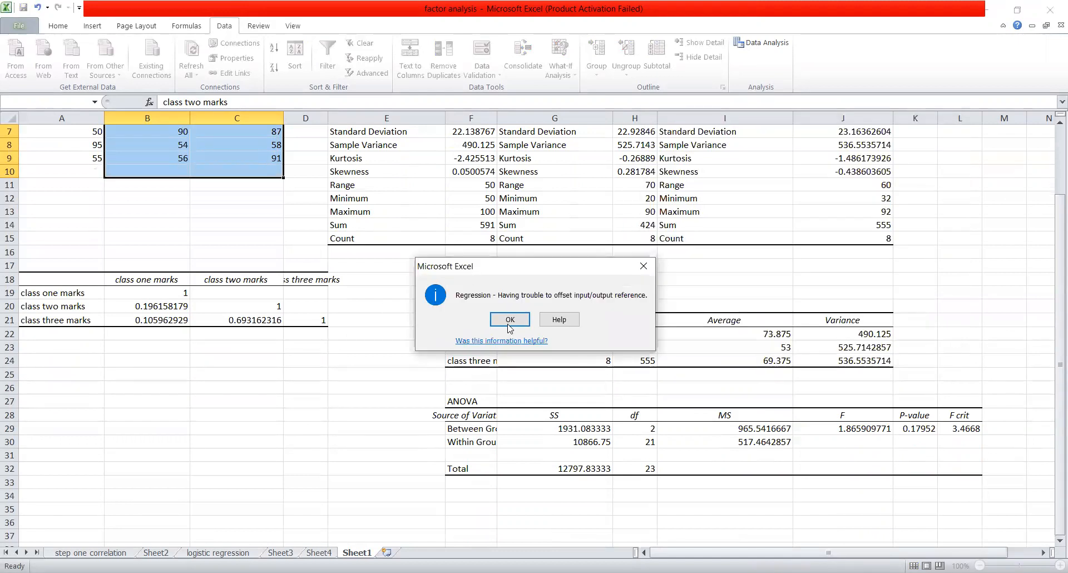
pyautogui.click(508, 320)
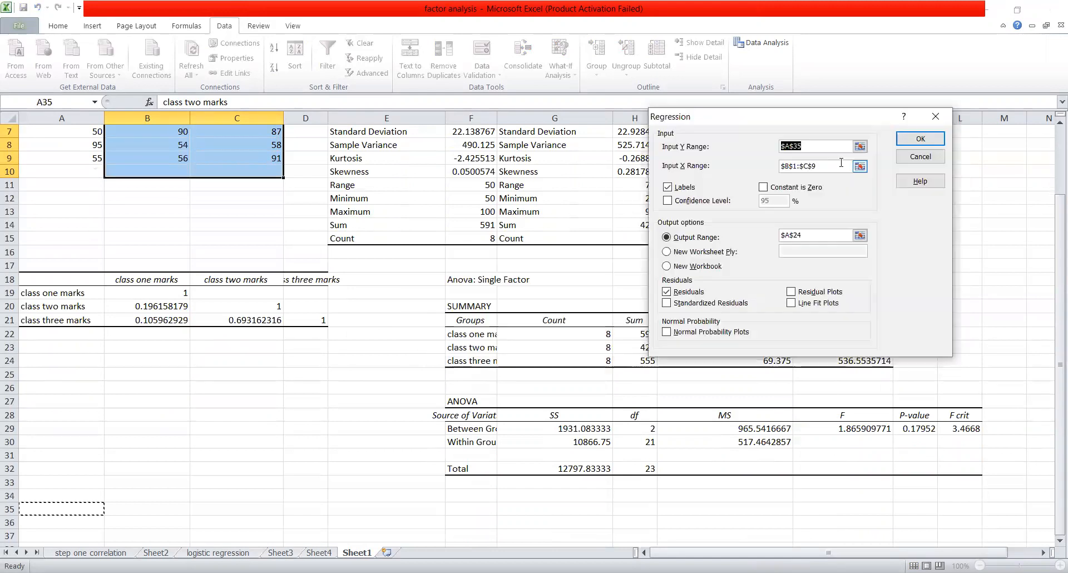
# Restore the input Y range to A1:A9 and retry the regression with output at A24, declining the overwrite
pyautogui.scroll(2, 67, 222)
pyautogui.moveTo(67, 135); pyautogui.dragTo(71, 242)
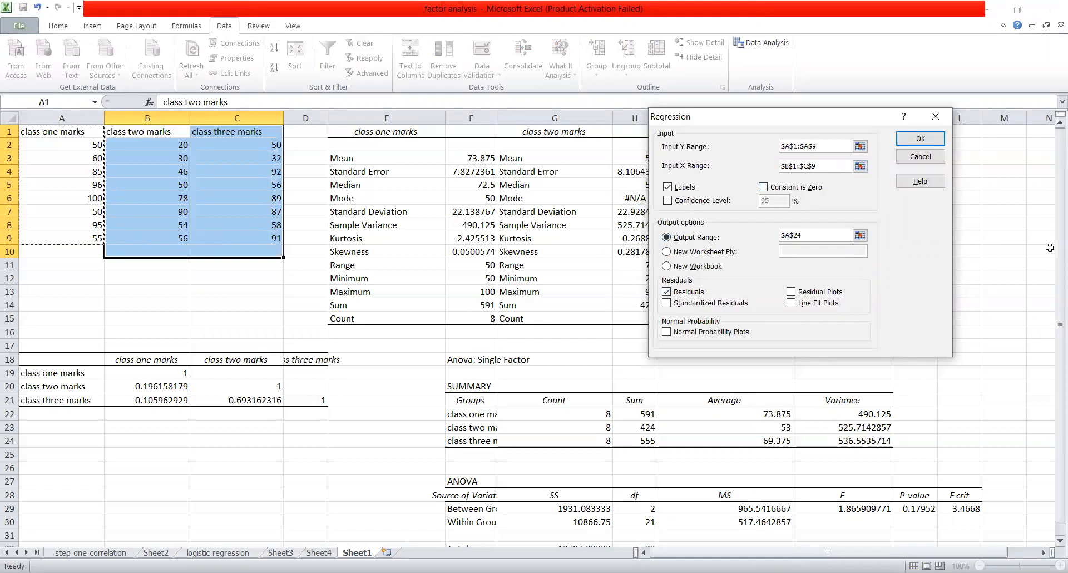
pyautogui.click(902, 146)
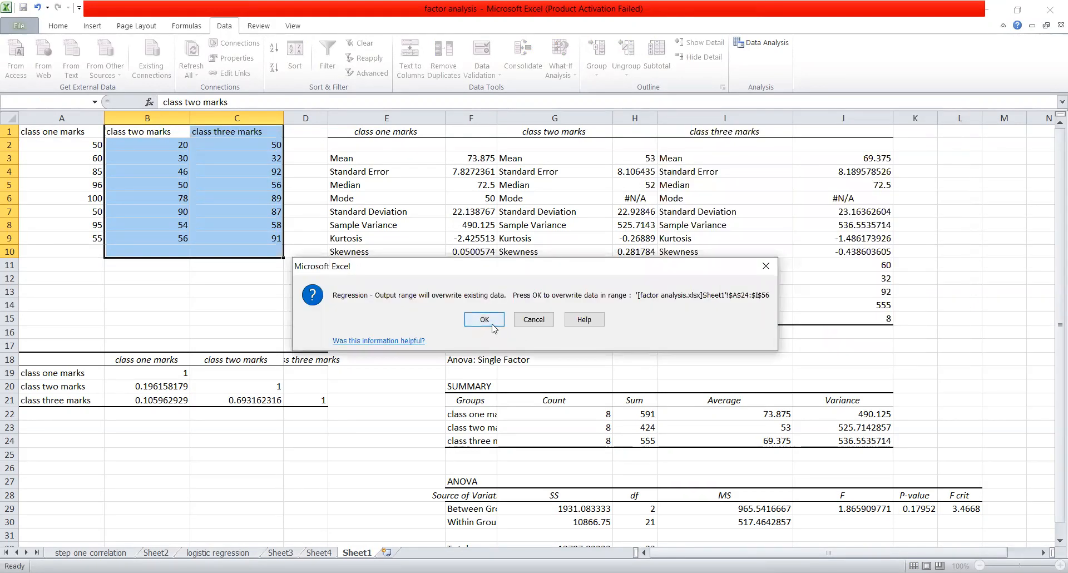
pyautogui.click(532, 320)
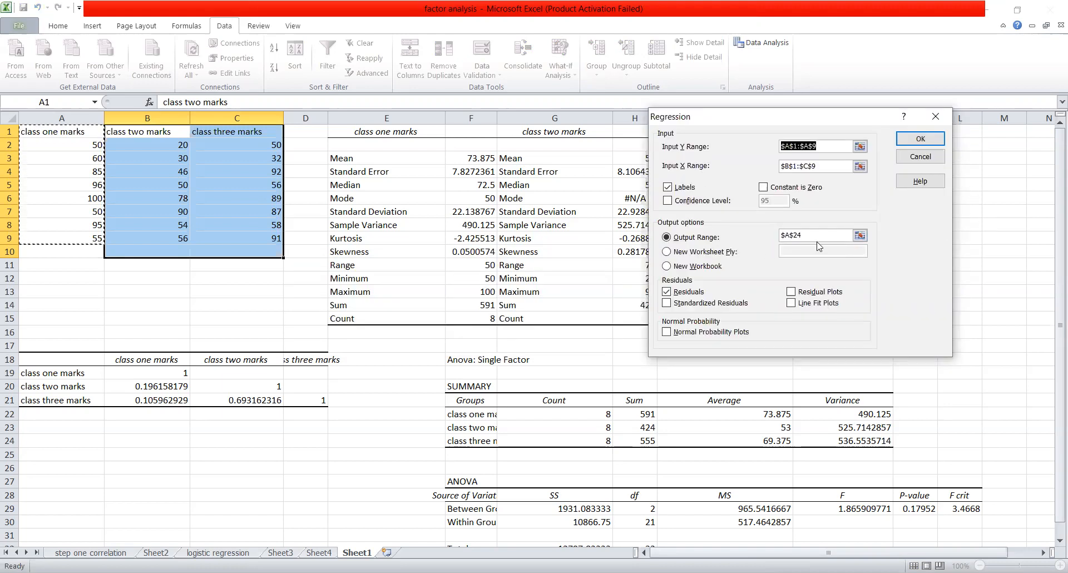
# Move the regression's output range to start at A33, below the ANOVA table, and run the regression
pyautogui.click(781, 236)
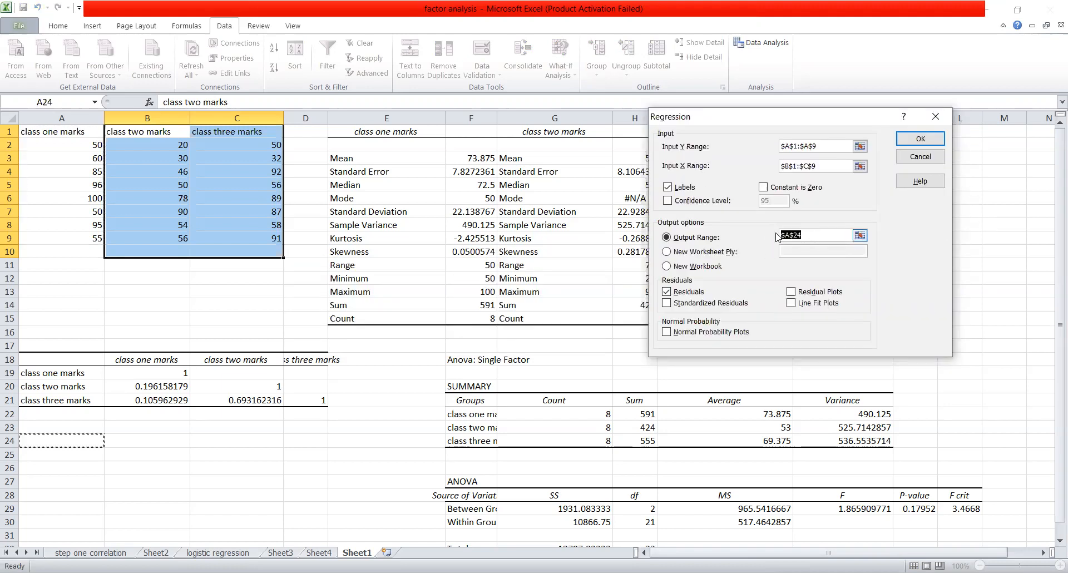
pyautogui.click(1056, 539)
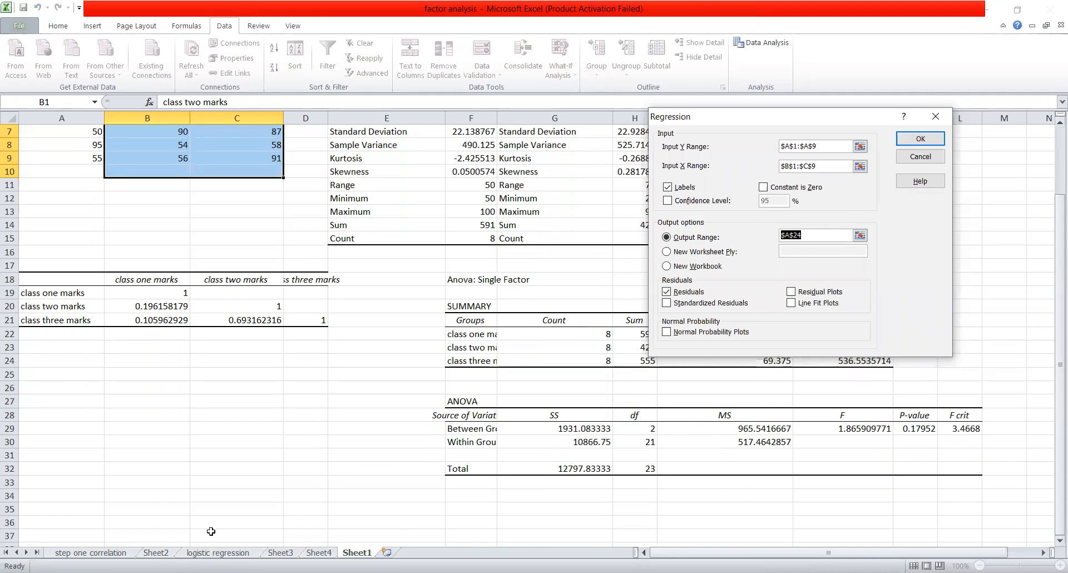
pyautogui.click(38, 482)
pyautogui.click(920, 138)
pyautogui.moveTo(1056, 342); pyautogui.dragTo(1053, 450)
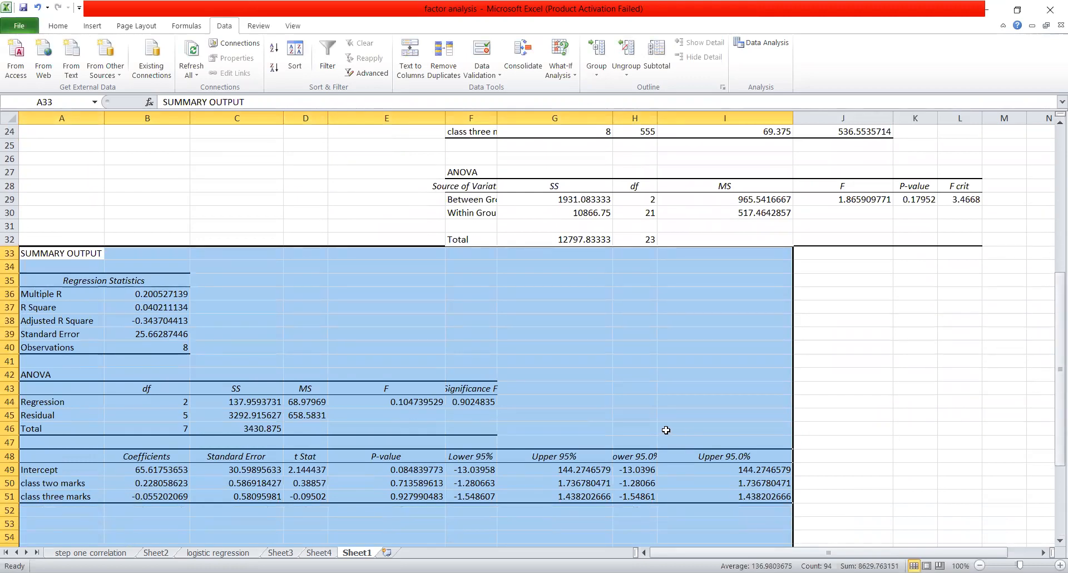
pyautogui.click(762, 42)
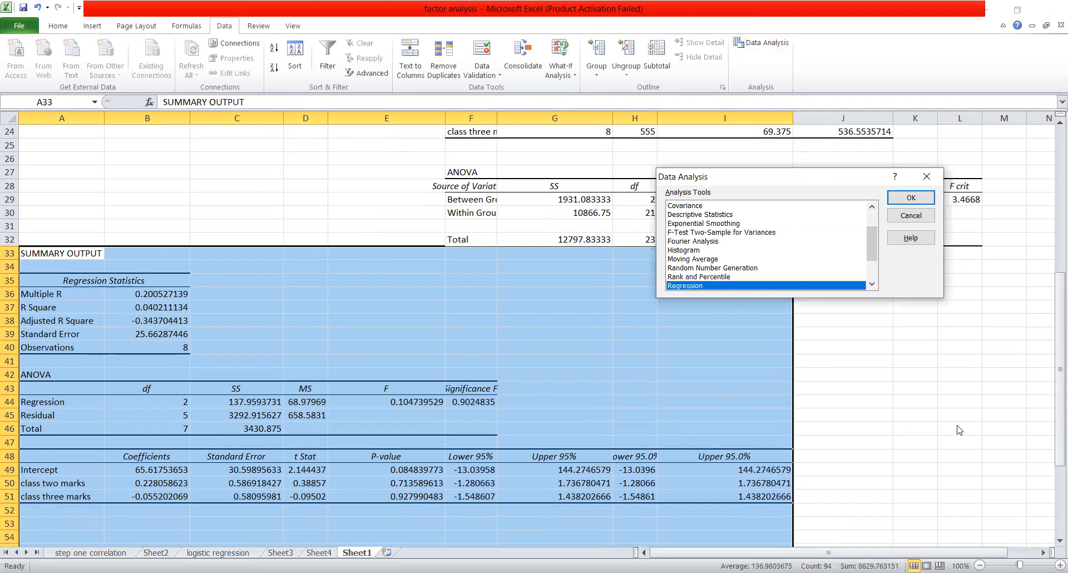
pyautogui.click(911, 215)
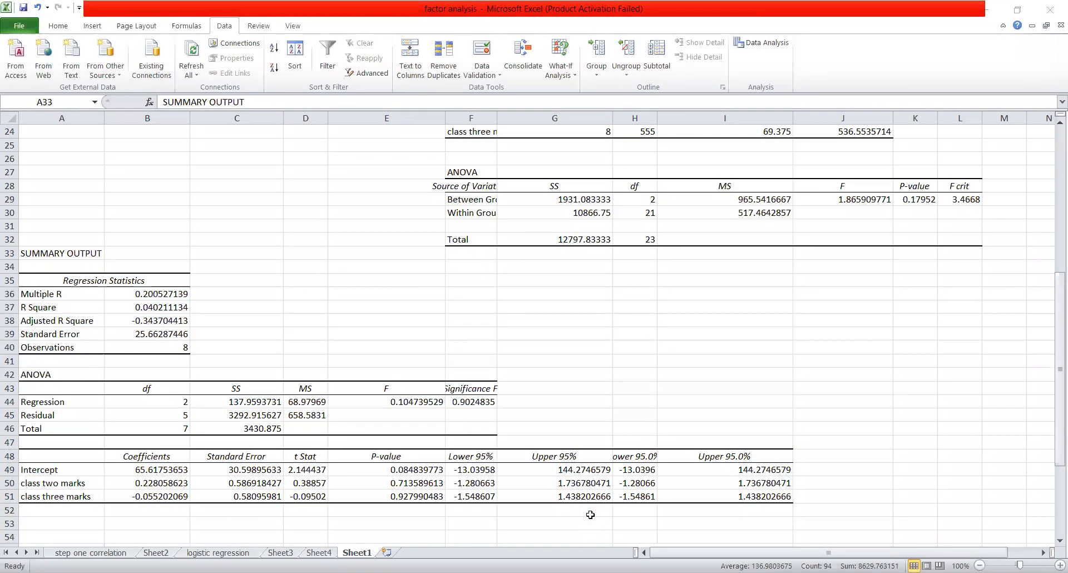
# Examine the regression output's Multiple R and R Square, the ANOVA rows, the intercept and class marks rows, and F with Significance F
pyautogui.moveTo(189, 292); pyautogui.dragTo(246, 269)
pyautogui.moveTo(208, 306); pyautogui.dragTo(301, 287)
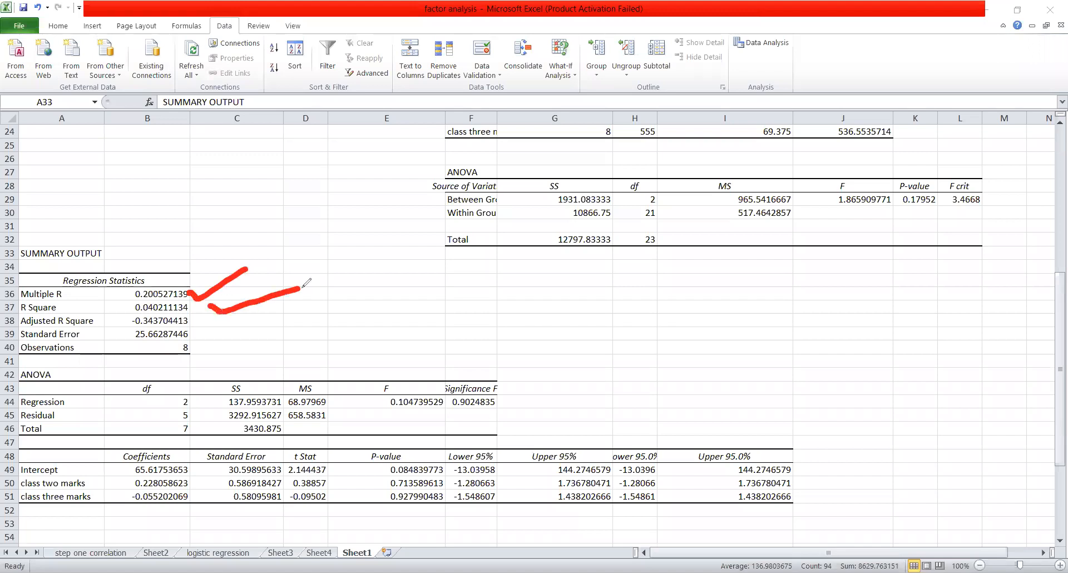
pyautogui.moveTo(81, 399)
pyautogui.mouseDown()
pyautogui.moveTo(112, 405)
pyautogui.moveTo(156, 382)
pyautogui.mouseUp()
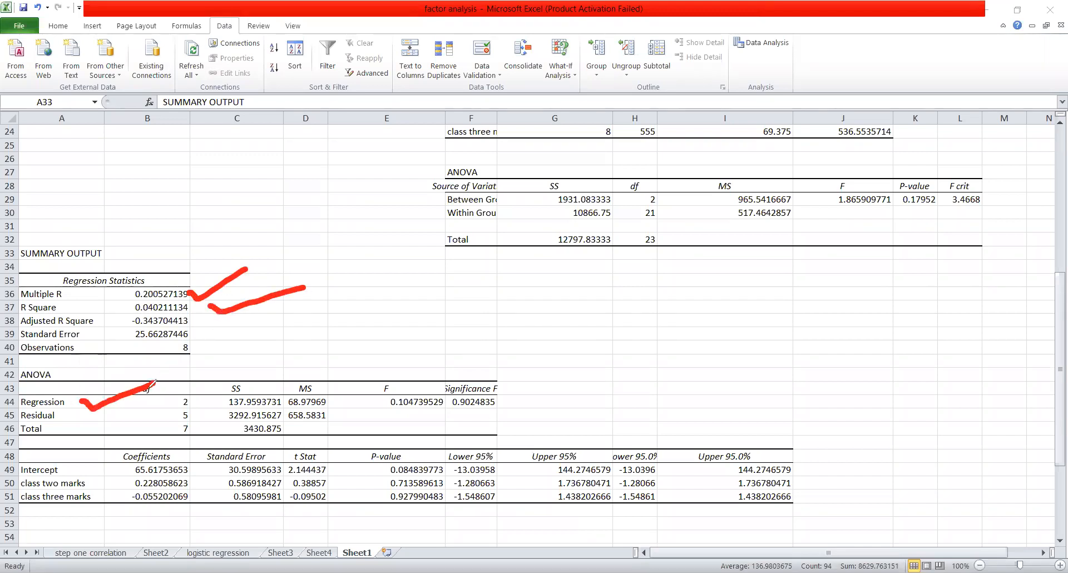
pyautogui.moveTo(74, 427); pyautogui.dragTo(123, 432)
pyautogui.moveTo(71, 400); pyautogui.dragTo(125, 374)
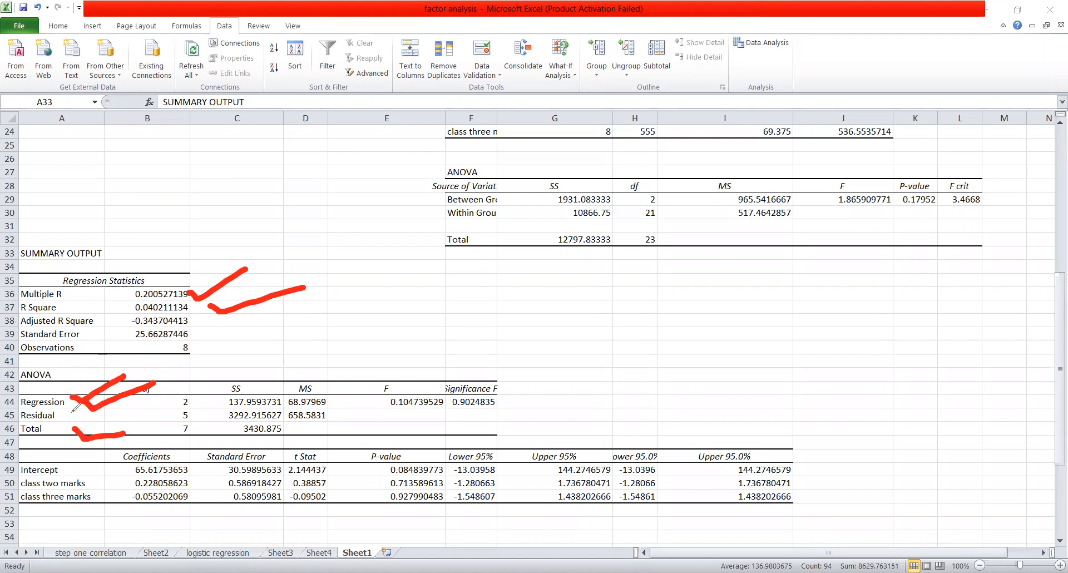
pyautogui.moveTo(72, 412)
pyautogui.mouseDown()
pyautogui.moveTo(119, 414)
pyautogui.moveTo(154, 380)
pyautogui.mouseUp()
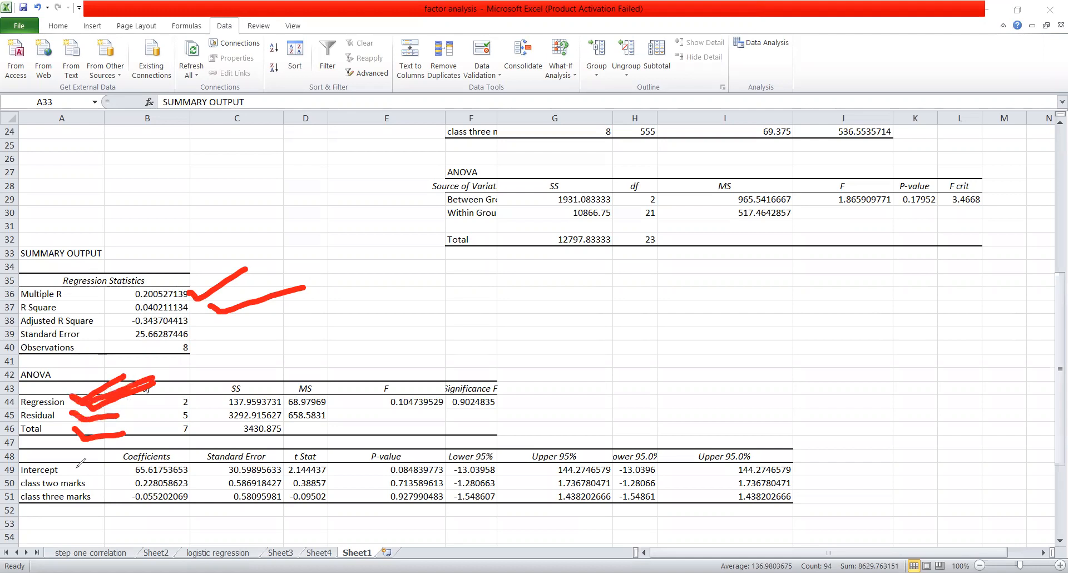
pyautogui.moveTo(76, 468); pyautogui.dragTo(142, 444)
pyautogui.click(92, 479)
pyautogui.moveTo(93, 479); pyautogui.dragTo(142, 465)
pyautogui.moveTo(97, 493); pyautogui.dragTo(146, 478)
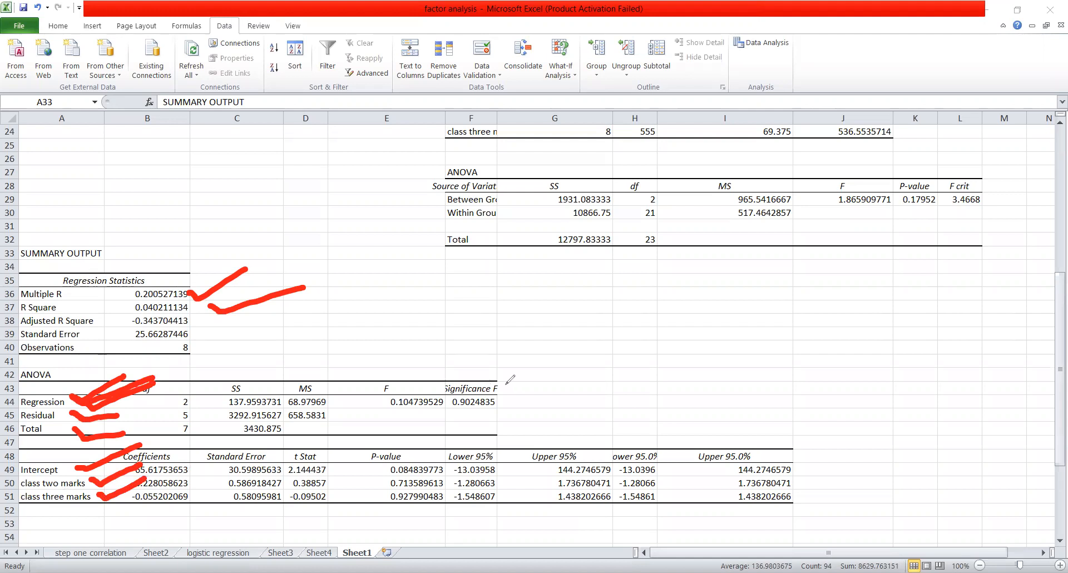
pyautogui.moveTo(422, 375)
pyautogui.mouseDown()
pyautogui.moveTo(383, 409)
pyautogui.moveTo(424, 419)
pyautogui.moveTo(512, 377)
pyautogui.moveTo(367, 377)
pyautogui.mouseUp()
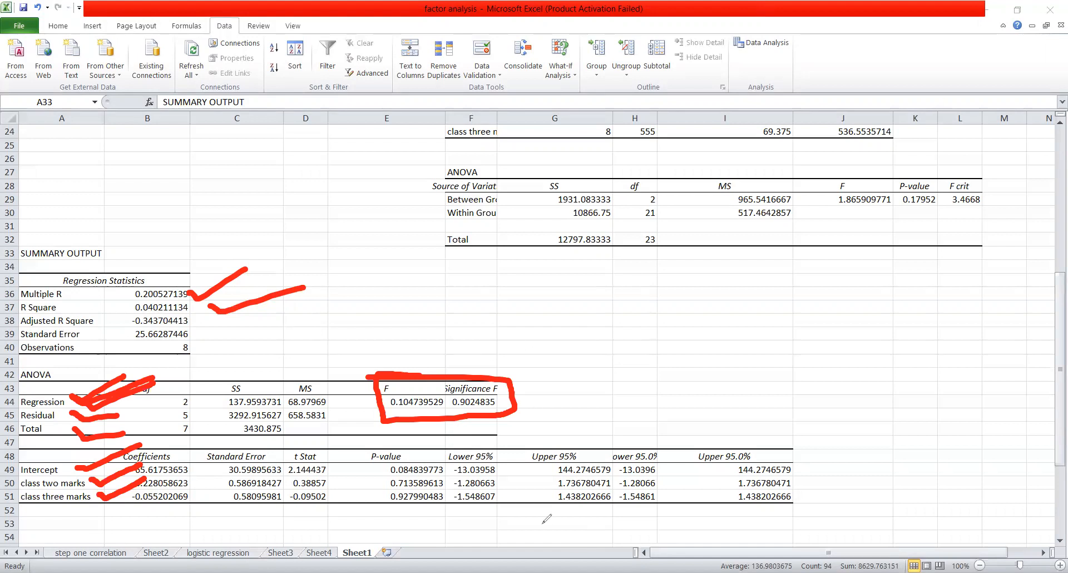
pyautogui.click(882, 84)
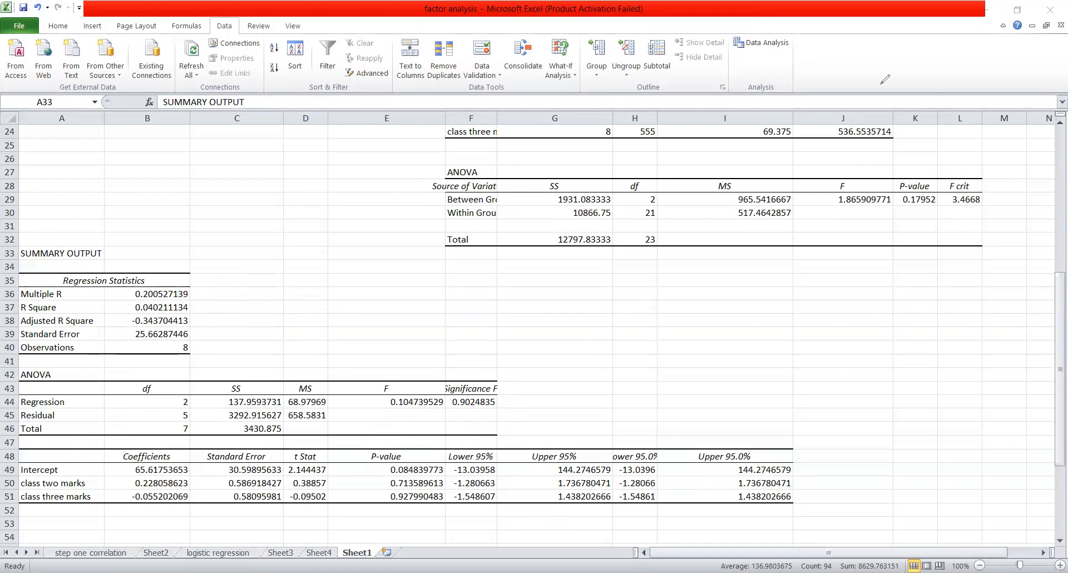